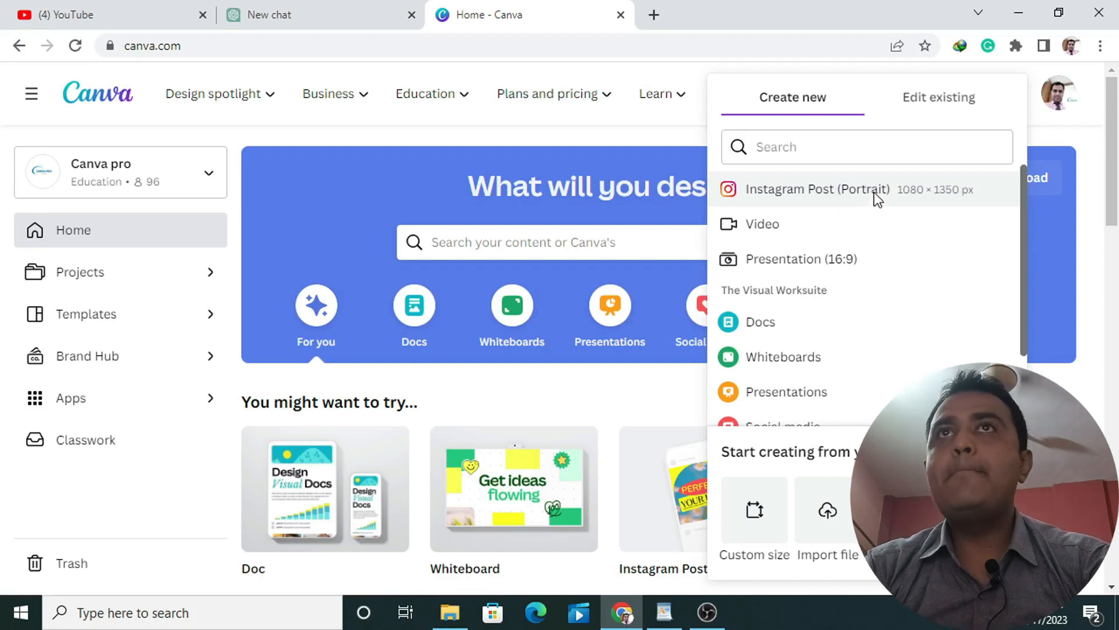
Step: Create a new Instagram Post (Portrait) design and fill the page background with light gray
click(876, 195)
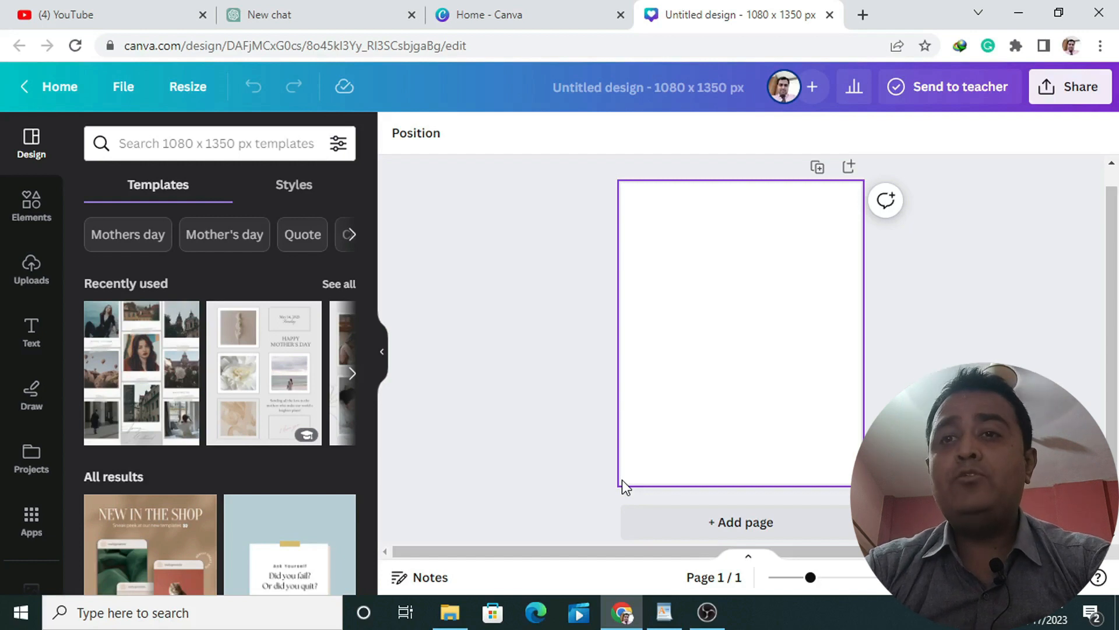
click(621, 480)
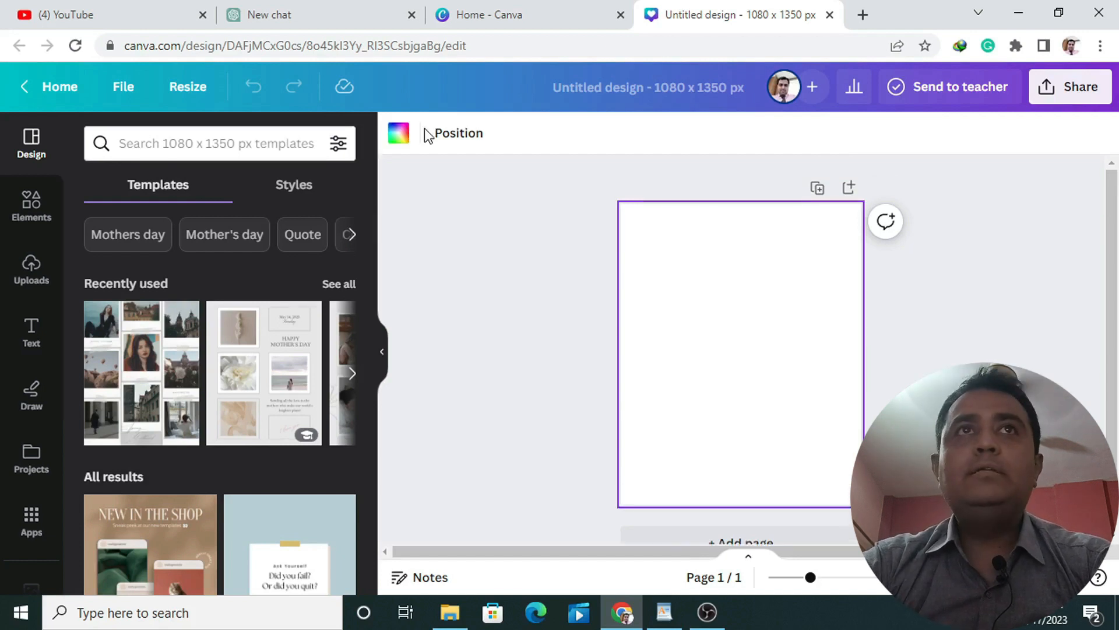
click(389, 149)
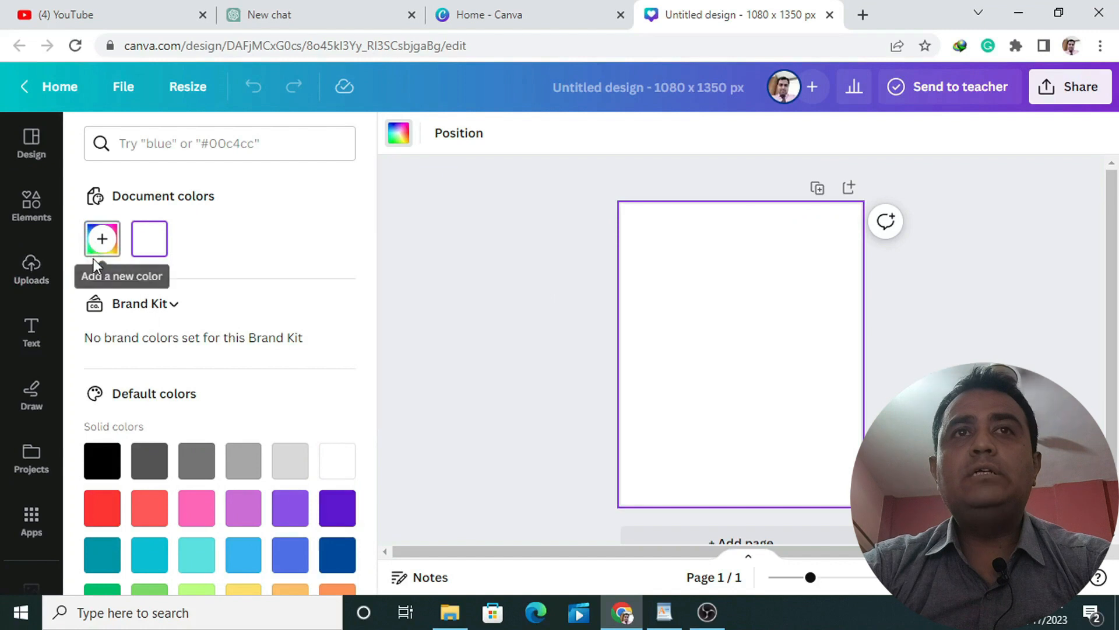
click(290, 461)
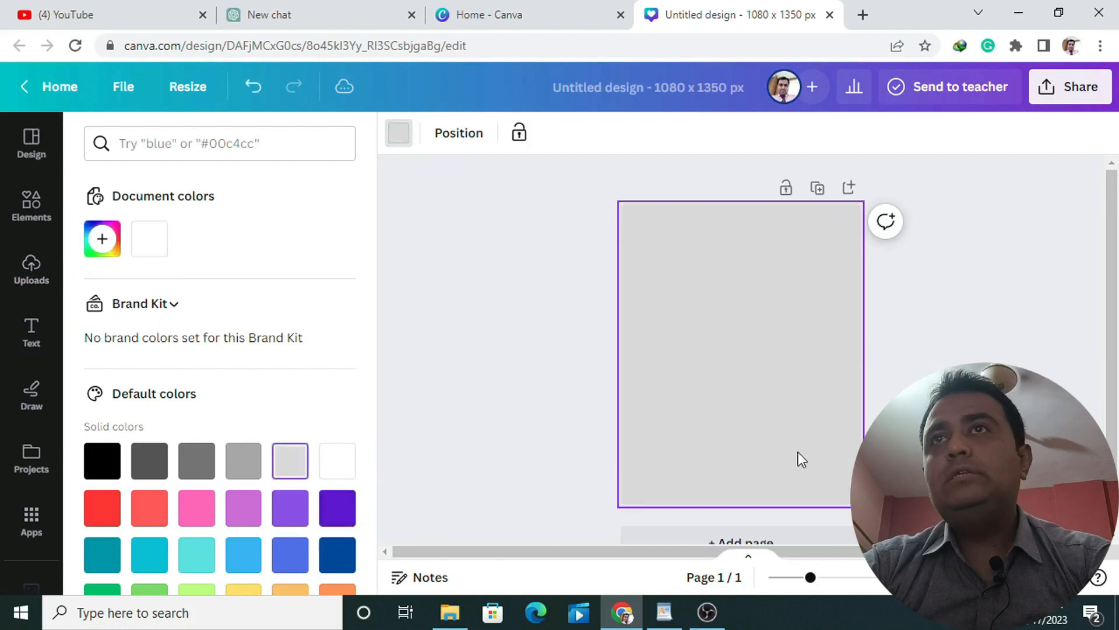
click(443, 340)
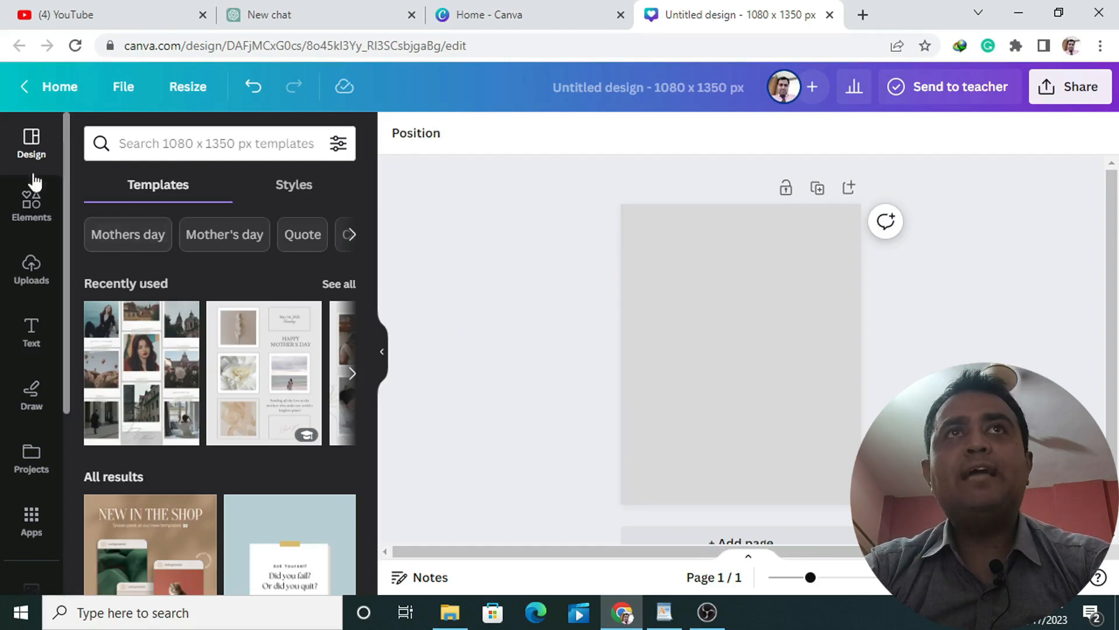
Step: Search the elements for "square frames" and show only the frame results
click(35, 215)
click(218, 151)
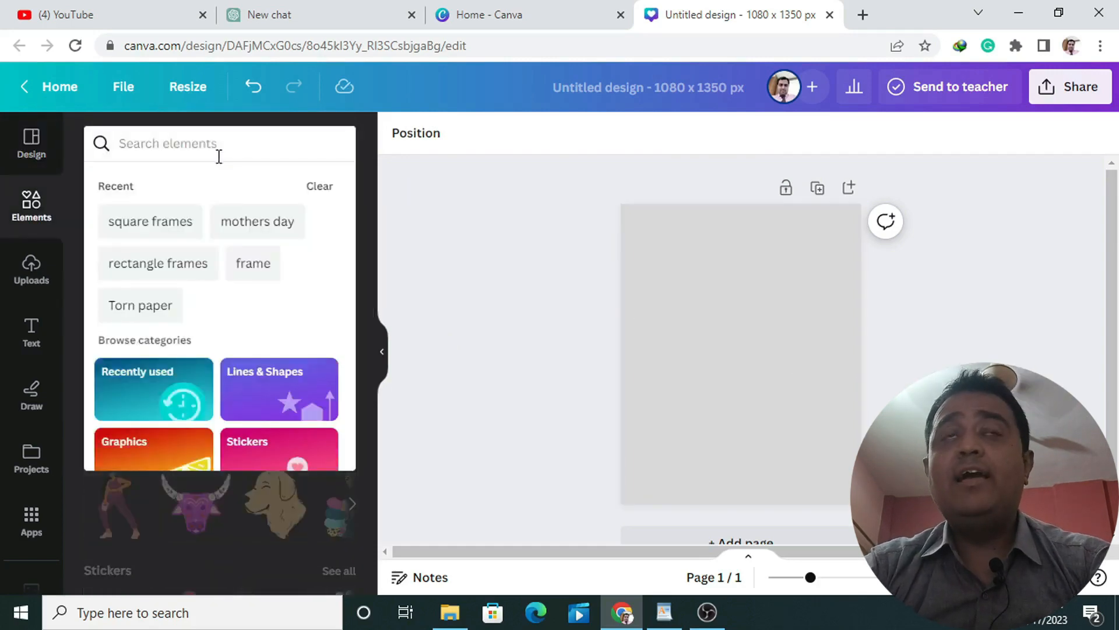
click(220, 157)
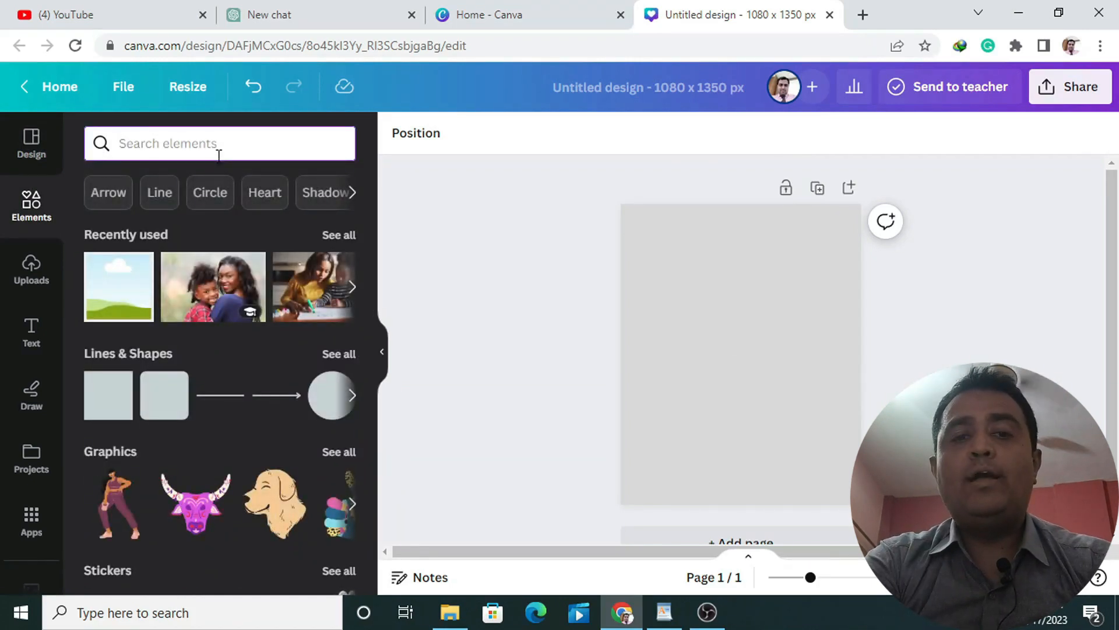
text(square)
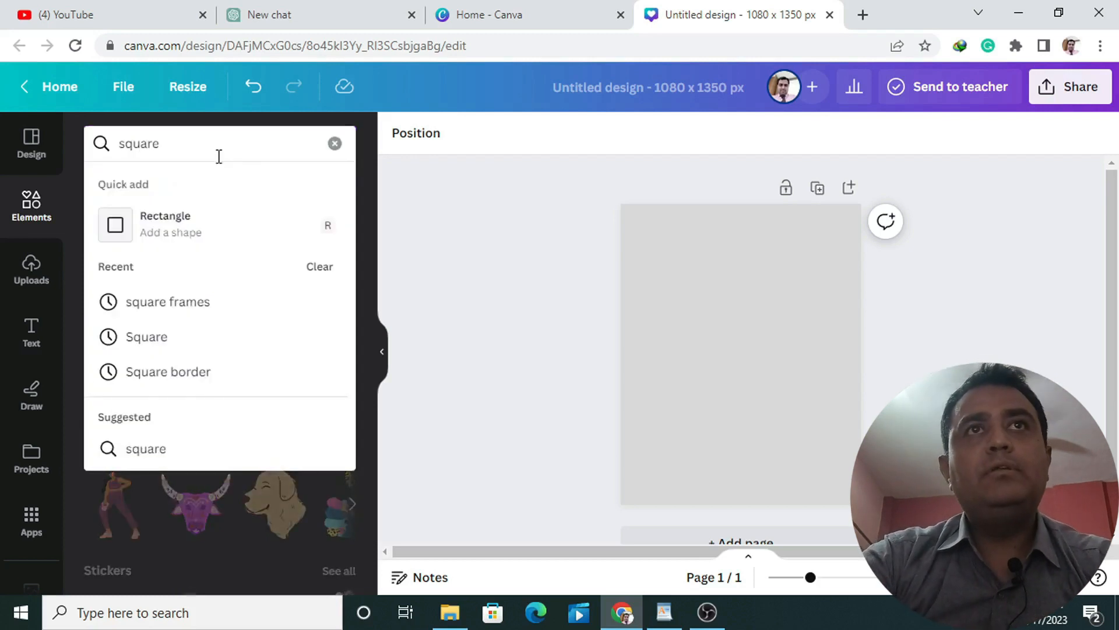
click(165, 303)
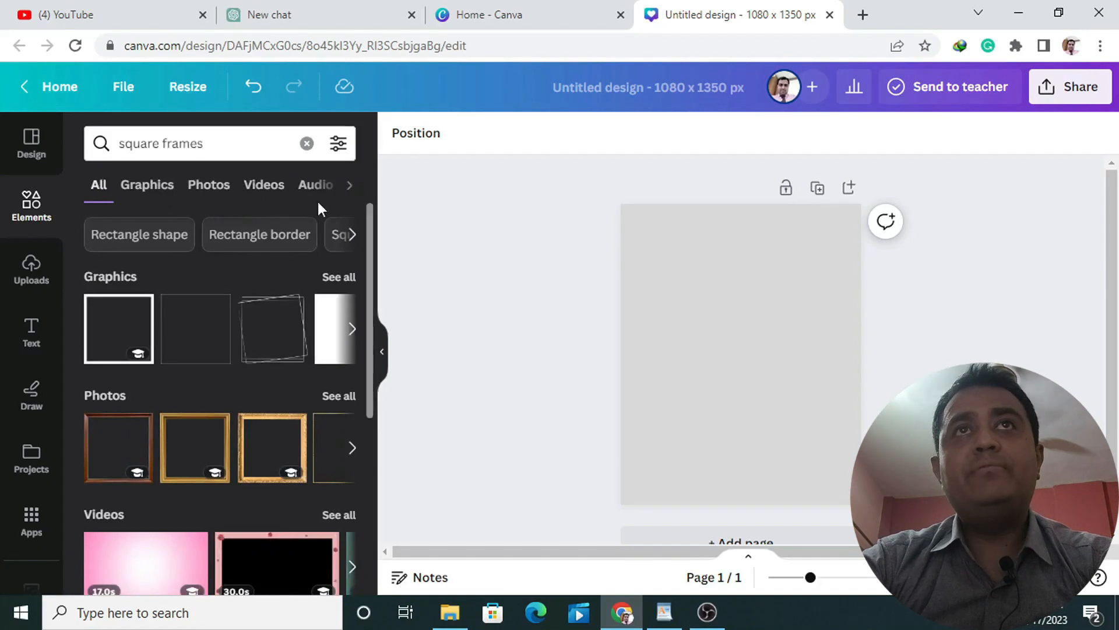
click(349, 185)
click(279, 190)
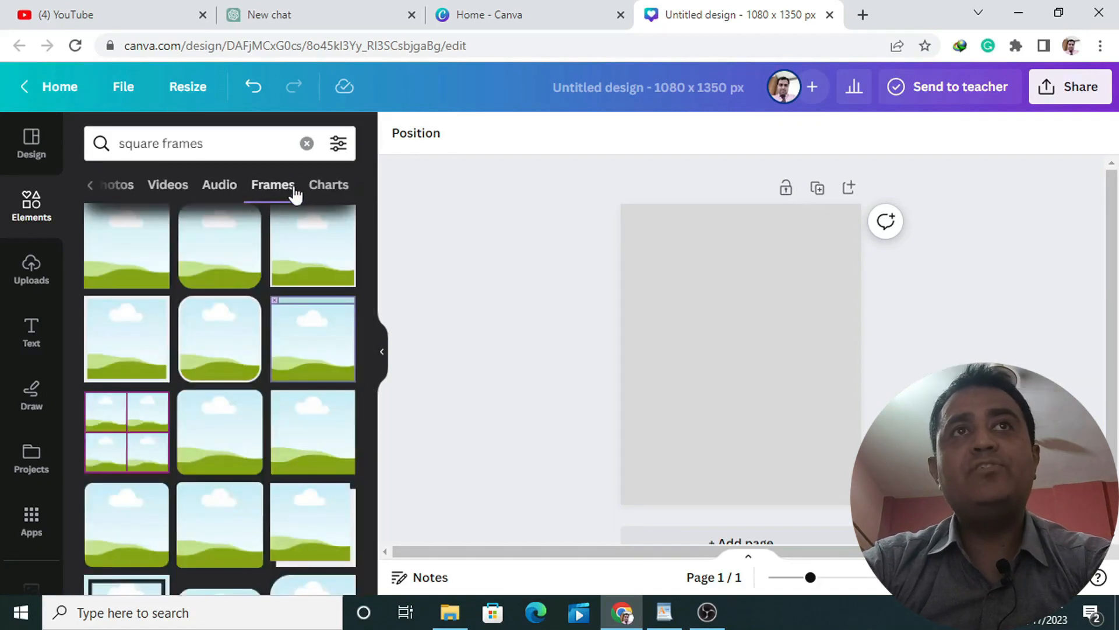
scroll(175, 350, down, 3)
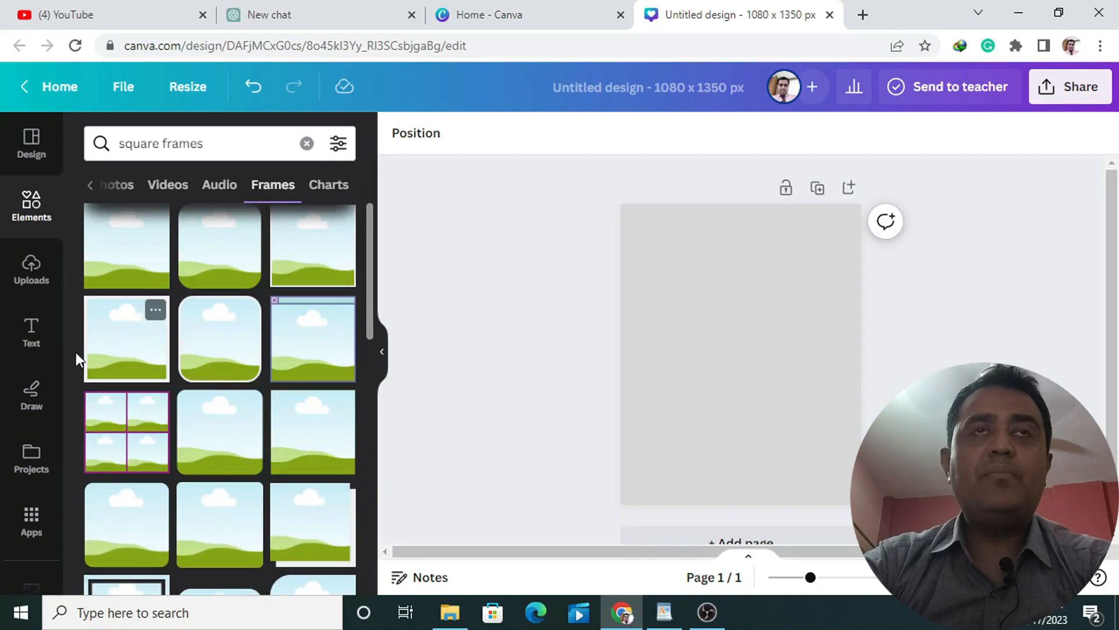
Step: Add a square frame with a solid border and place it in the page's upper-right corner
click(112, 350)
mouse_move(810, 577)
mouse_down()
mouse_move(795, 580)
mouse_move(824, 577)
mouse_up()
drag(775, 462, 851, 332)
click(916, 396)
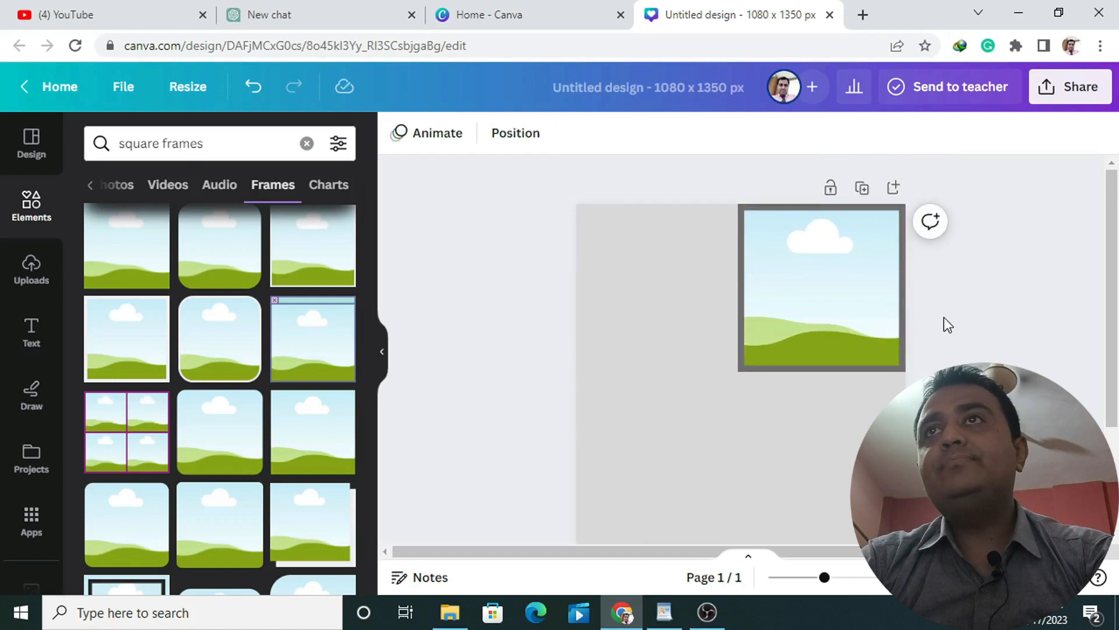
Step: Change the square frame's border color to white
click(802, 317)
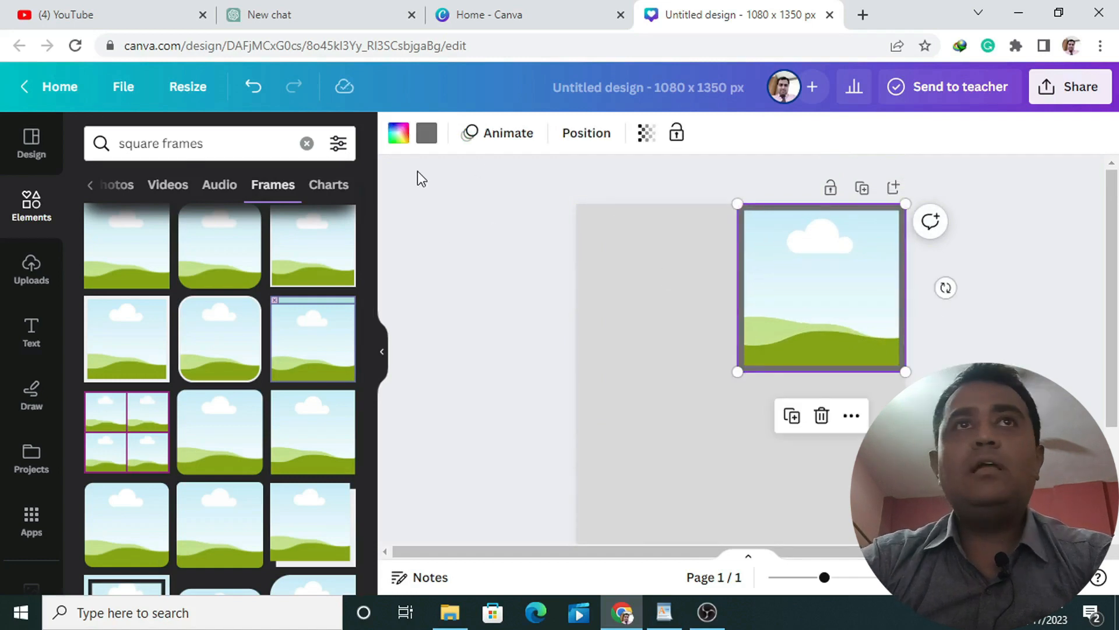
click(399, 134)
click(337, 461)
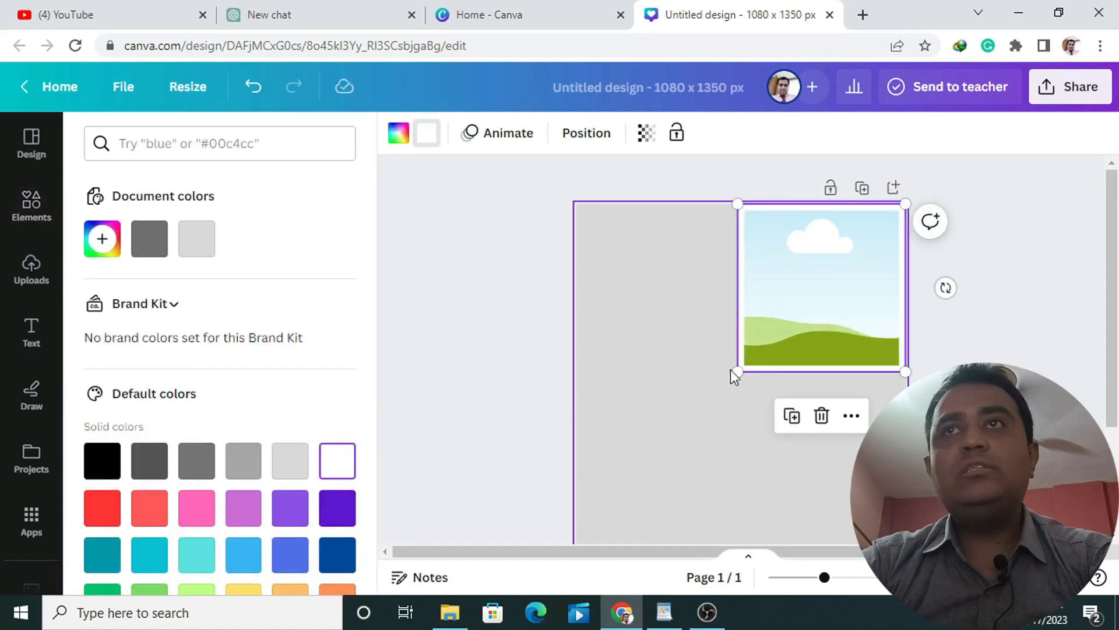
click(1112, 332)
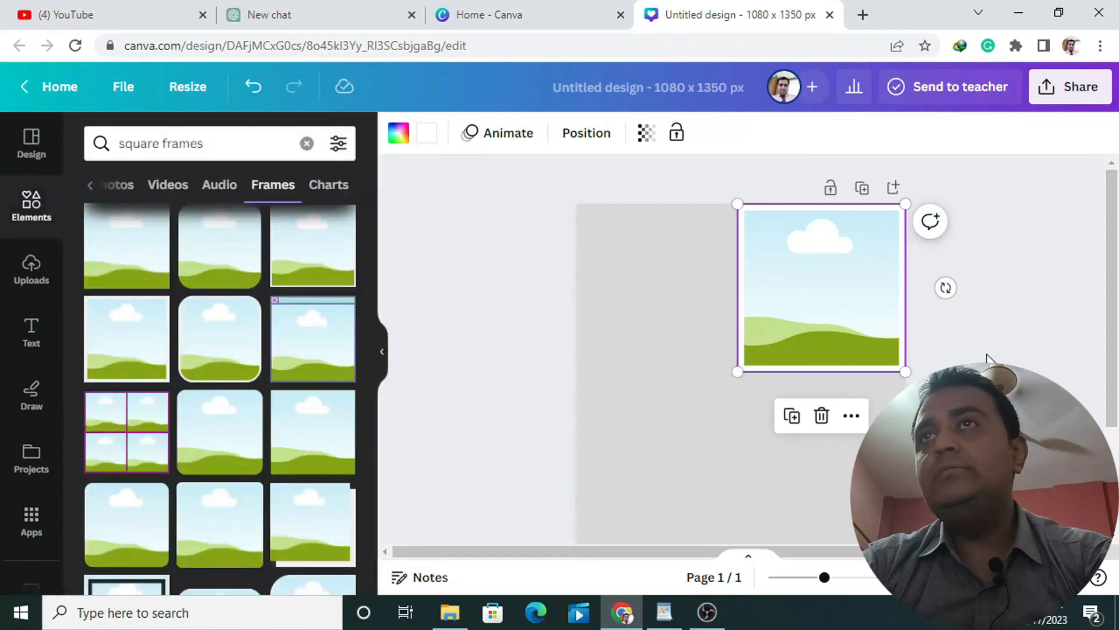
click(519, 323)
Step: Shrink the square frame to about 493 × 493 px, keeping it in the page's upper-right corner
click(891, 313)
scroll(891, 312, down, 1)
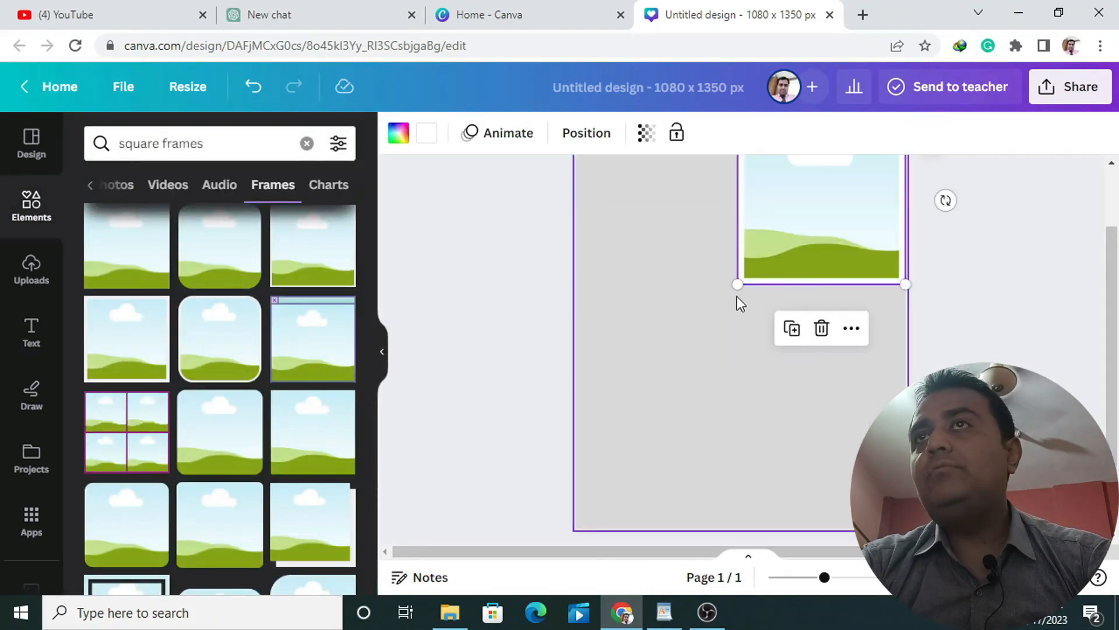
drag(739, 284, 757, 267)
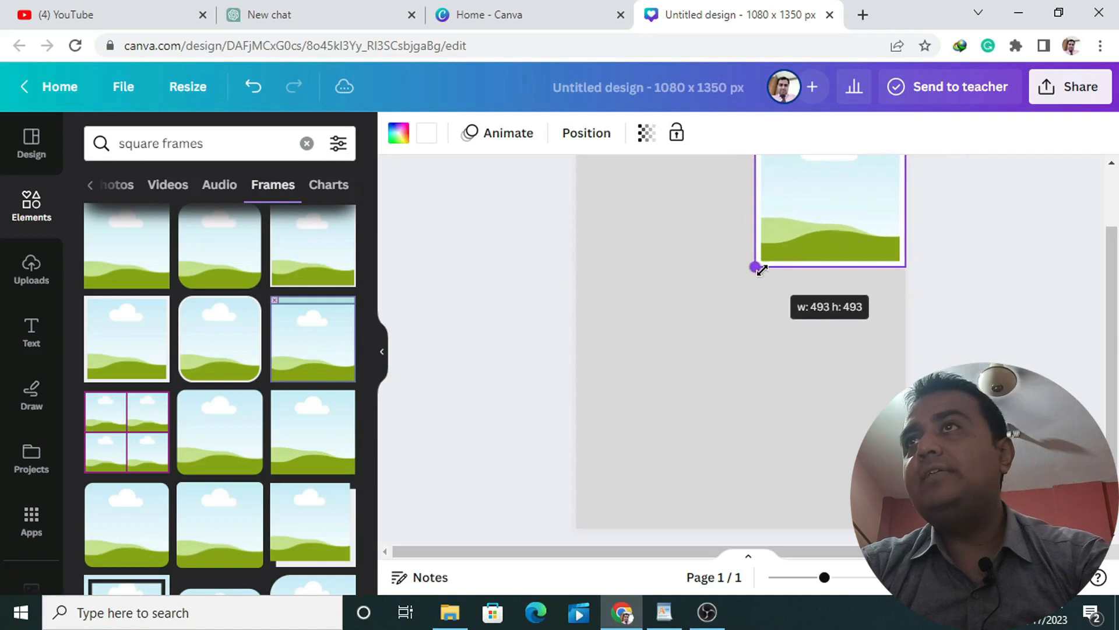
scroll(880, 341, up, 1)
click(940, 316)
click(847, 331)
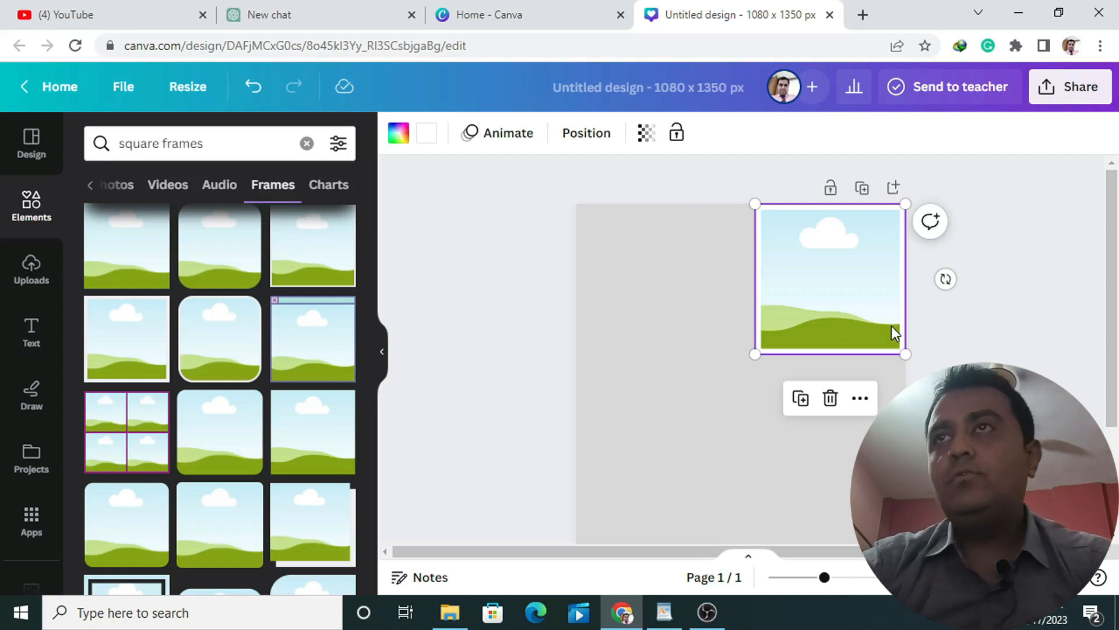
Step: Duplicate the square frame twice and stack the copies below it along the page's right edge
key(ctrl+d)
drag(852, 350, 846, 489)
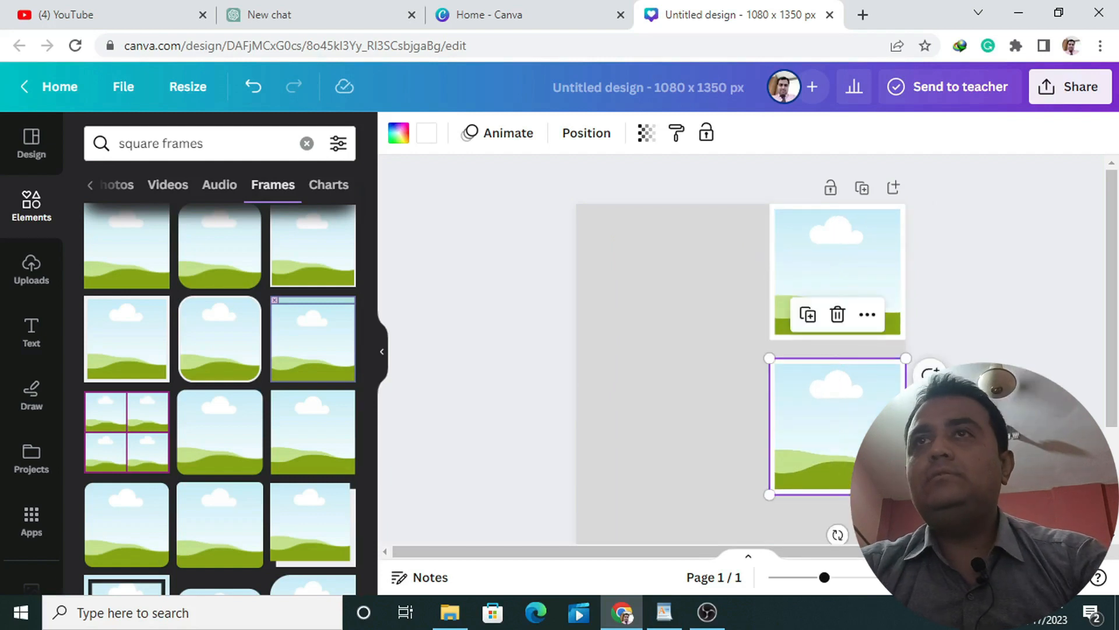
scroll(868, 411, down, 3)
key(ctrl+d)
drag(840, 304, 840, 445)
Step: Adjust the vertical positions of the three square frames to even out the gaps between them
click(942, 327)
click(824, 277)
drag(824, 277, 825, 283)
drag(848, 433, 849, 441)
click(956, 429)
scroll(956, 417, up, 1)
drag(864, 236, 864, 226)
click(962, 408)
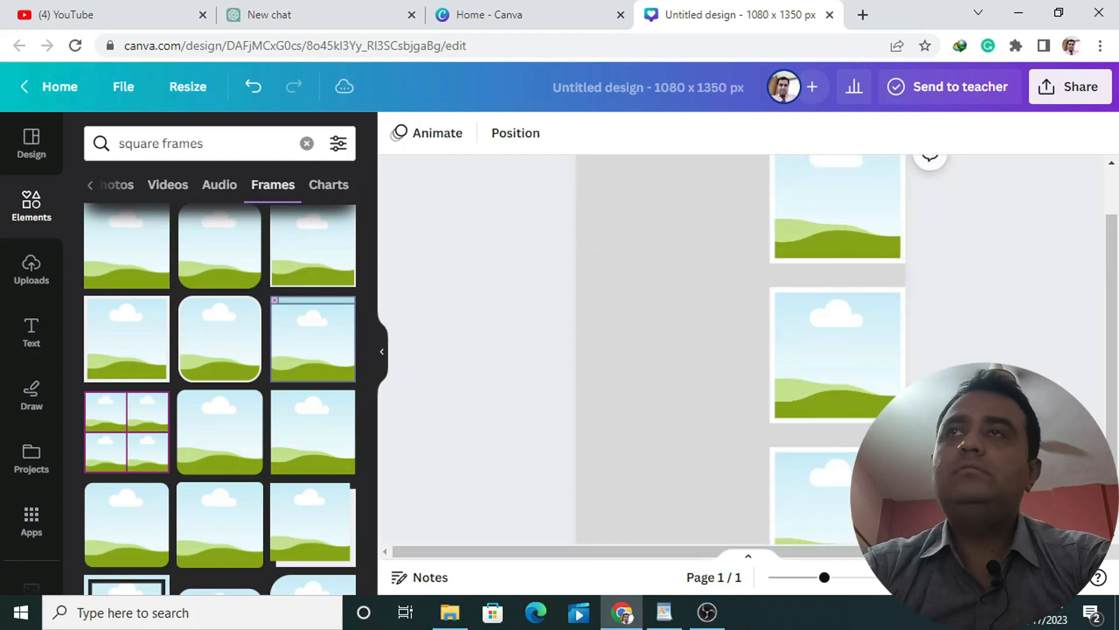
scroll(962, 408, up, 1)
drag(840, 270, 840, 265)
scroll(649, 387, down, 1)
click(649, 387)
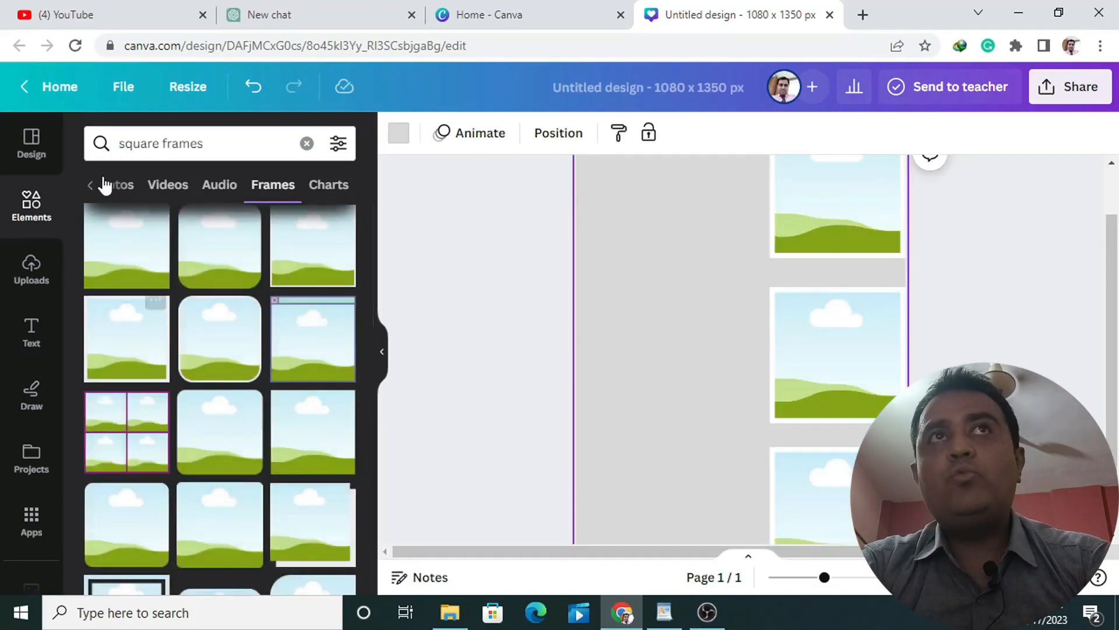
Step: Search for "rectangle frames" and add a bordered portrait frame at the page's upper left
drag(158, 144, 119, 144)
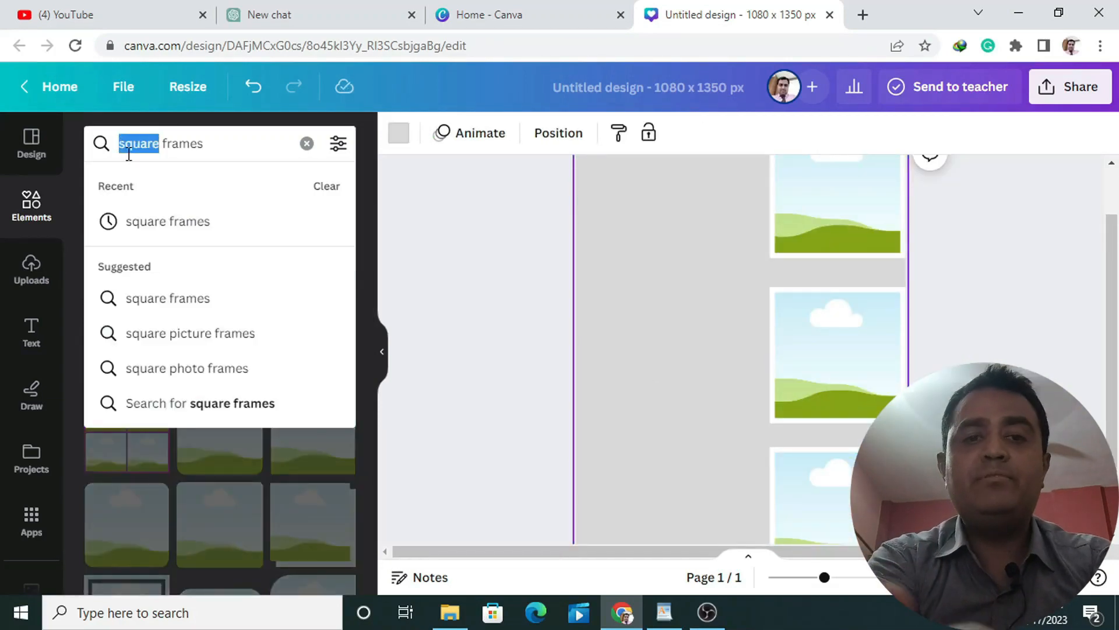
key(BackSpace)
text(recta)
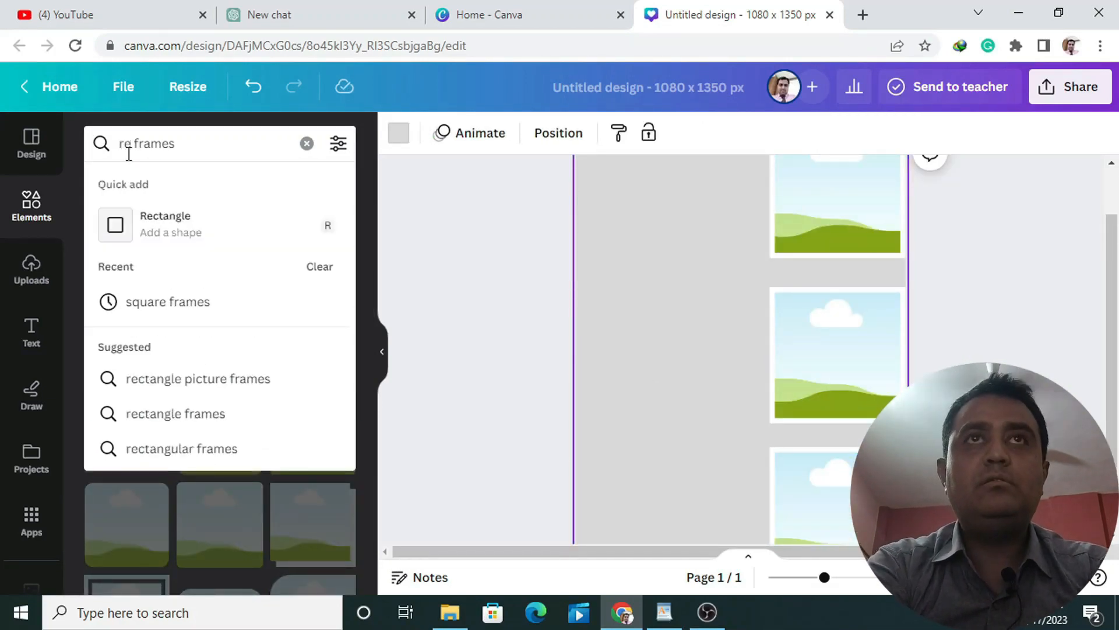
click(310, 249)
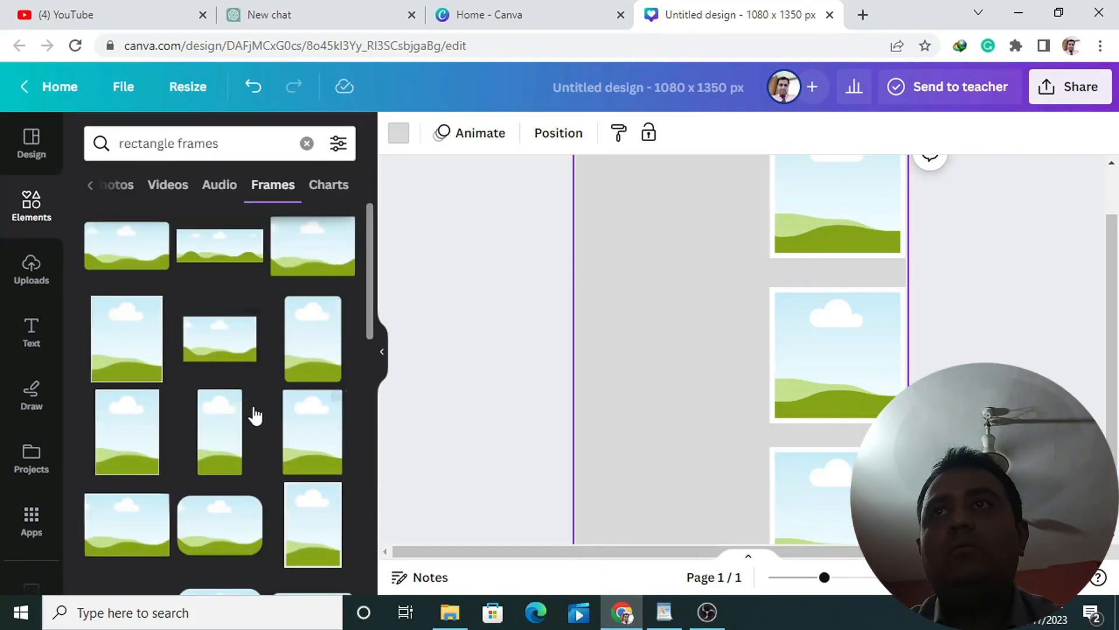
scroll(412, 457, down, 2)
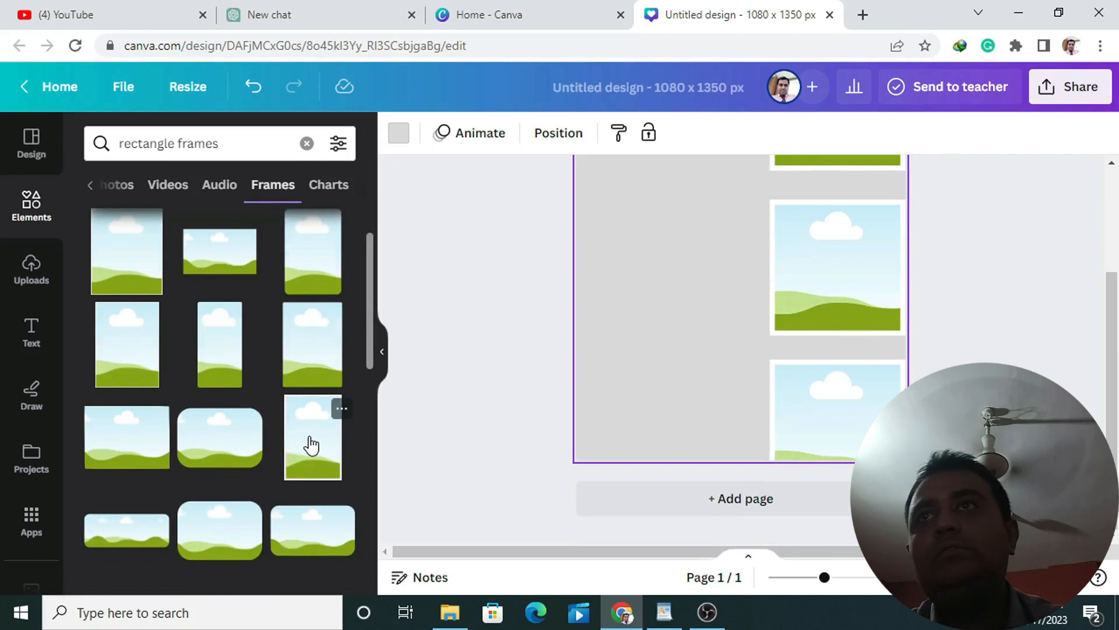
click(306, 449)
drag(683, 281, 627, 284)
Step: Shift the three square frames slightly left to leave a margin along the page's right edge
drag(838, 267, 822, 262)
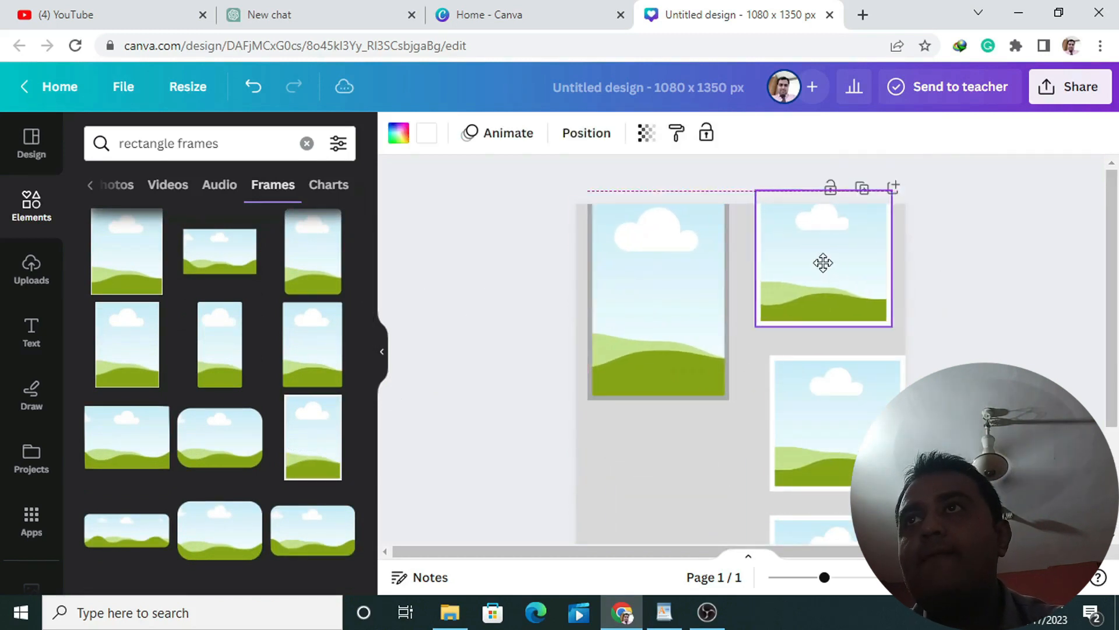
drag(850, 437, 829, 429)
scroll(834, 443, down, 1)
drag(865, 494, 847, 492)
click(945, 461)
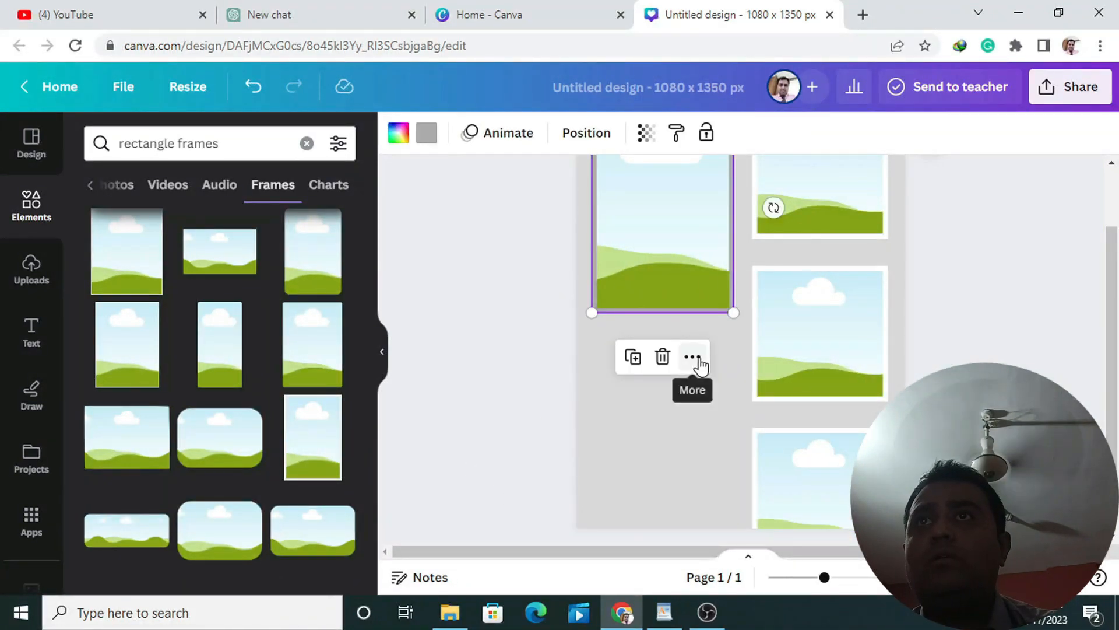
Step: Place a copy of the portrait frame below the first one in the page's left column and adjust their positions
drag(690, 279, 685, 538)
click(503, 382)
scroll(505, 384, up, 2)
drag(660, 331, 647, 368)
click(549, 379)
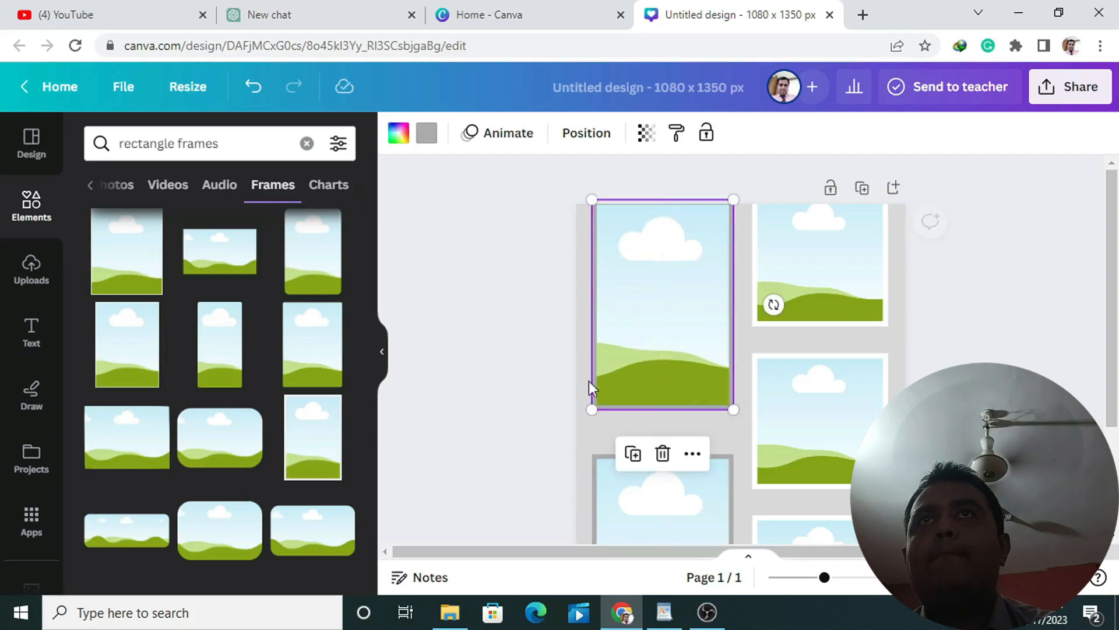
Step: Change the border color of both portrait frames to white
click(425, 143)
click(240, 240)
key(Escape)
scroll(524, 443, down, 3)
click(634, 407)
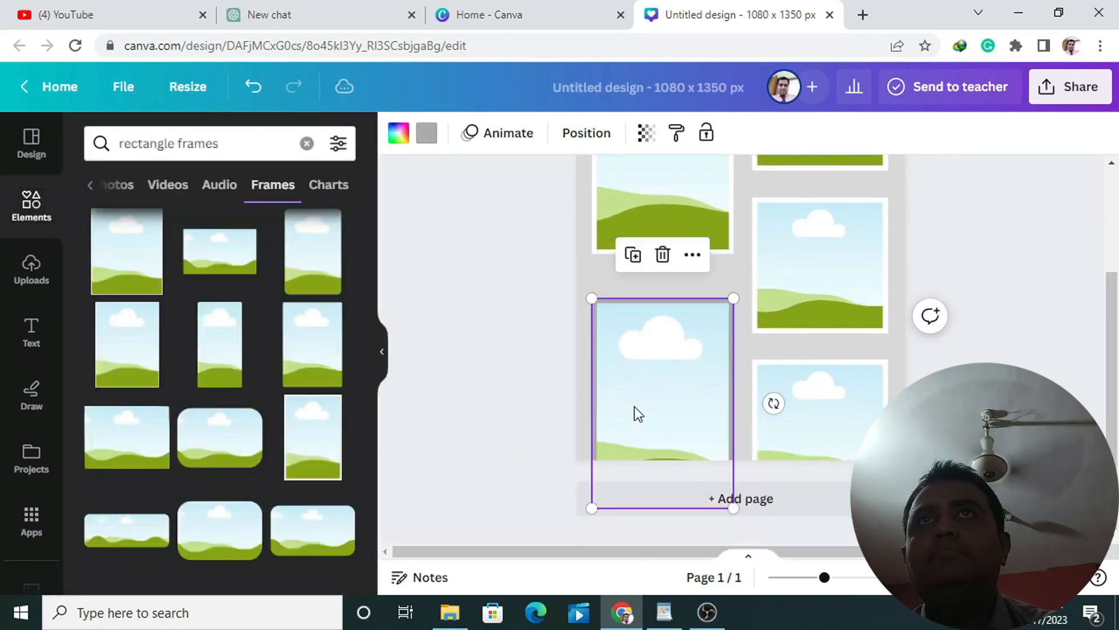
click(427, 139)
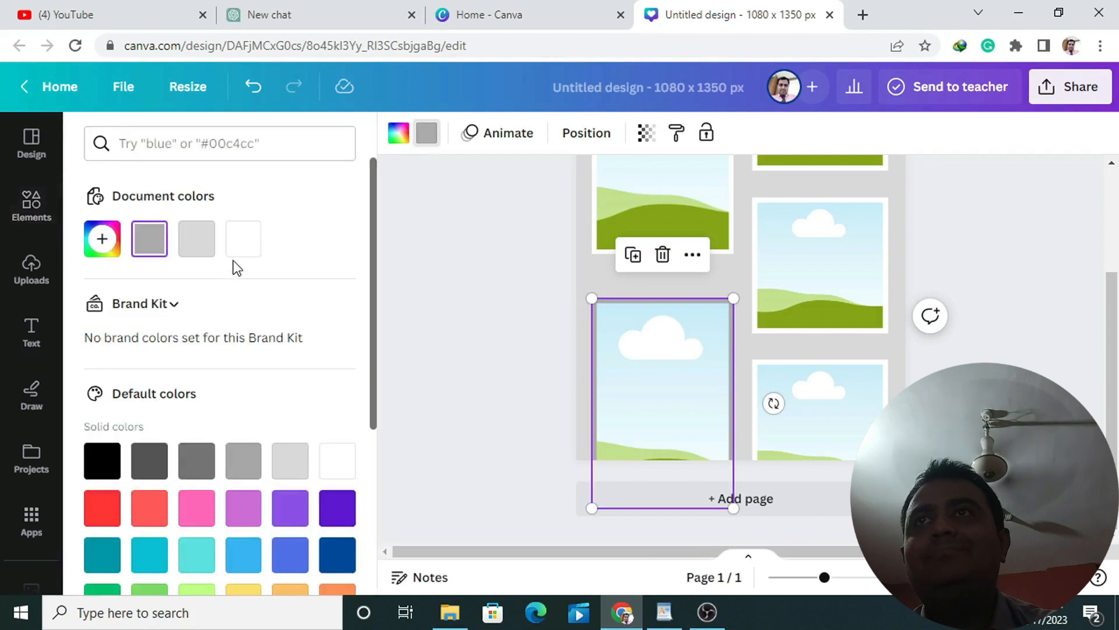
click(242, 239)
key(Escape)
click(490, 346)
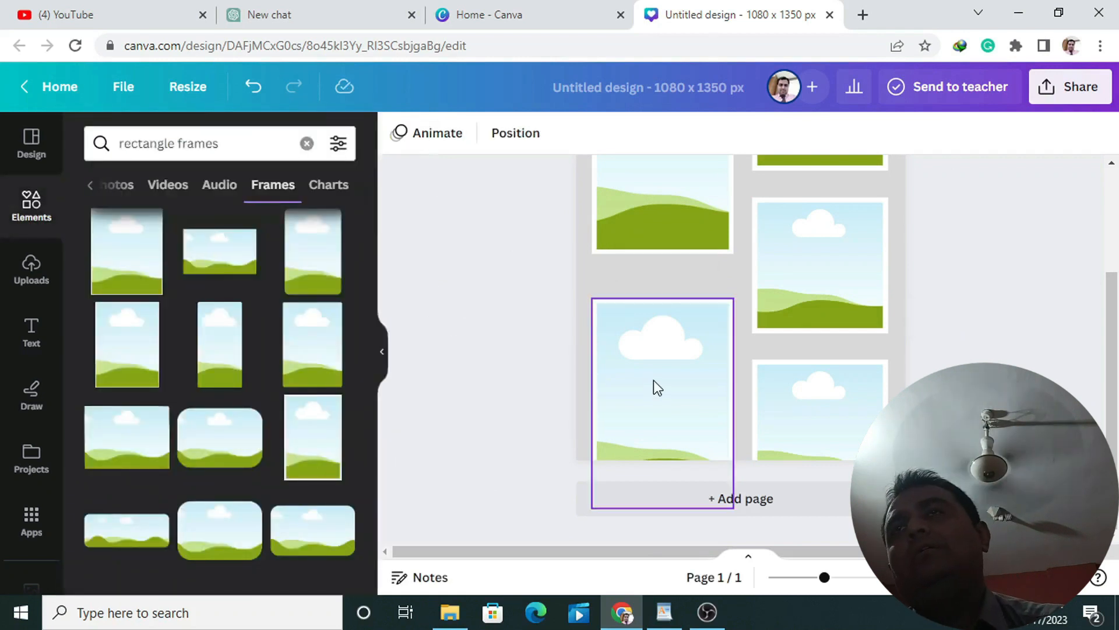
Step: Nudge the upper portrait frame slightly upward to widen the gap above the lower one
scroll(590, 394, up, 3)
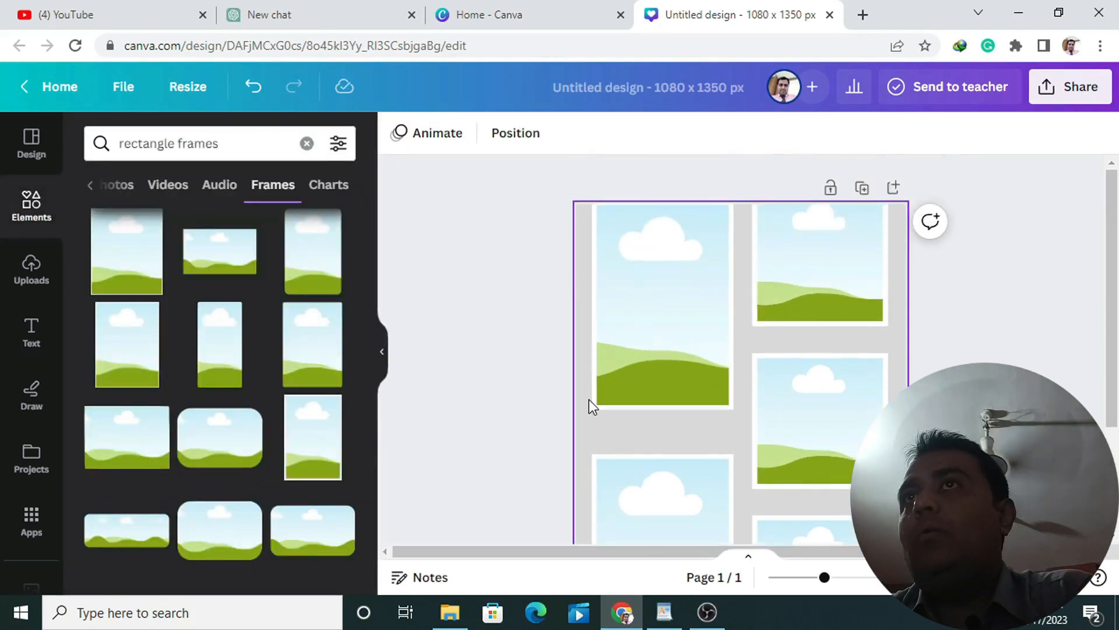
click(689, 344)
click(509, 359)
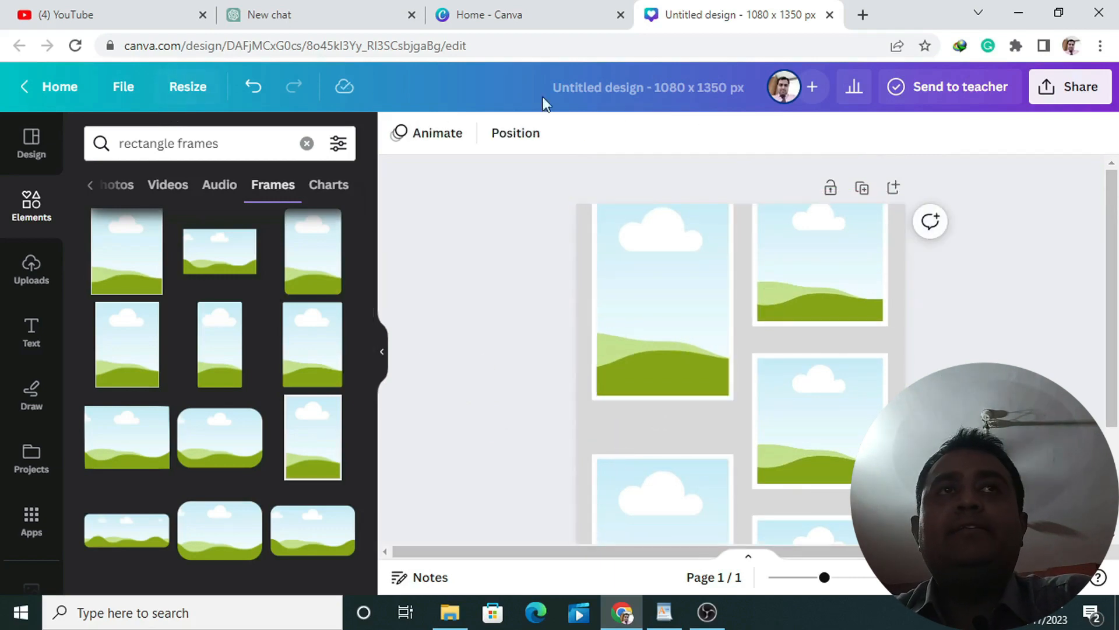
Step: Add a default heading text box to the middle of the page and open its text for editing
click(32, 334)
click(182, 363)
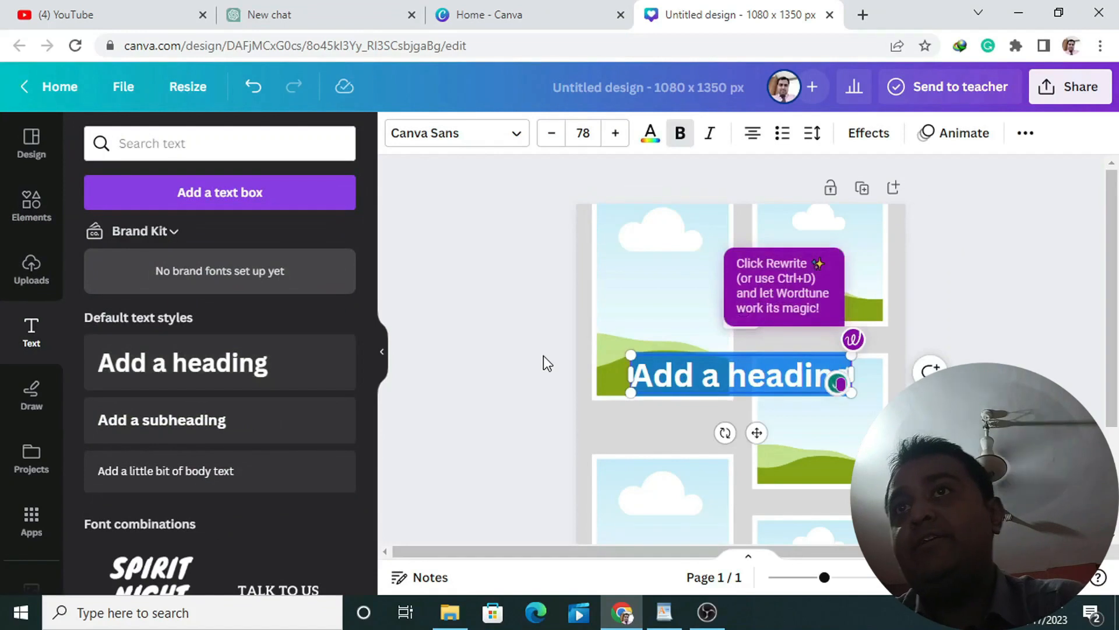
click(742, 380)
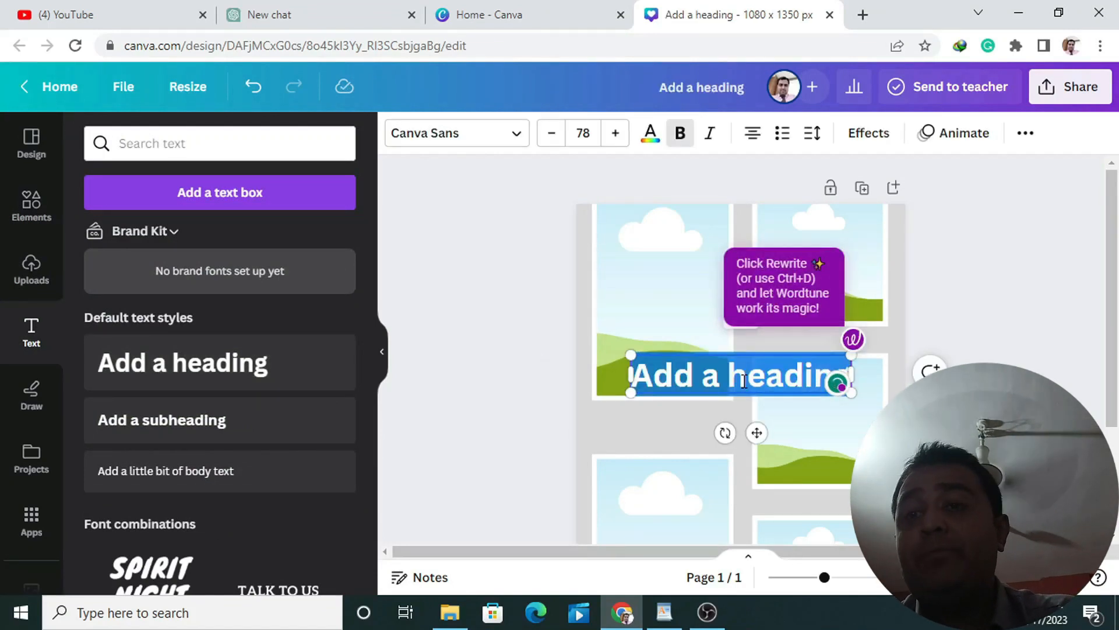
Step: Replace the heading text with "Happy Mother's Day" and move it down toward the gap between the left column's portrait frames
text(Happy M)
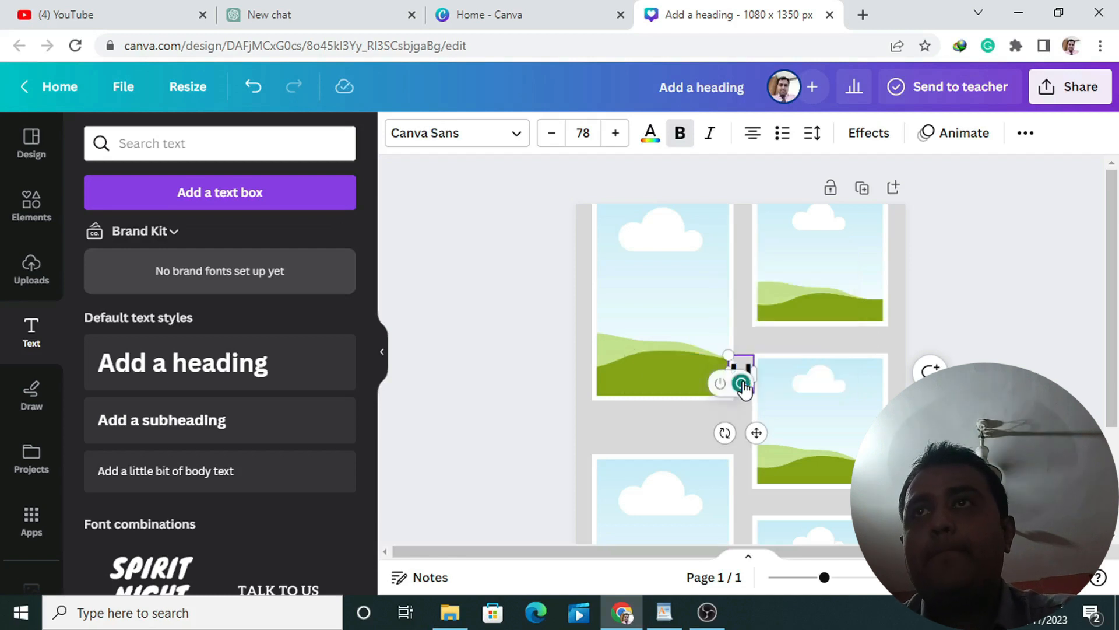
text(others)
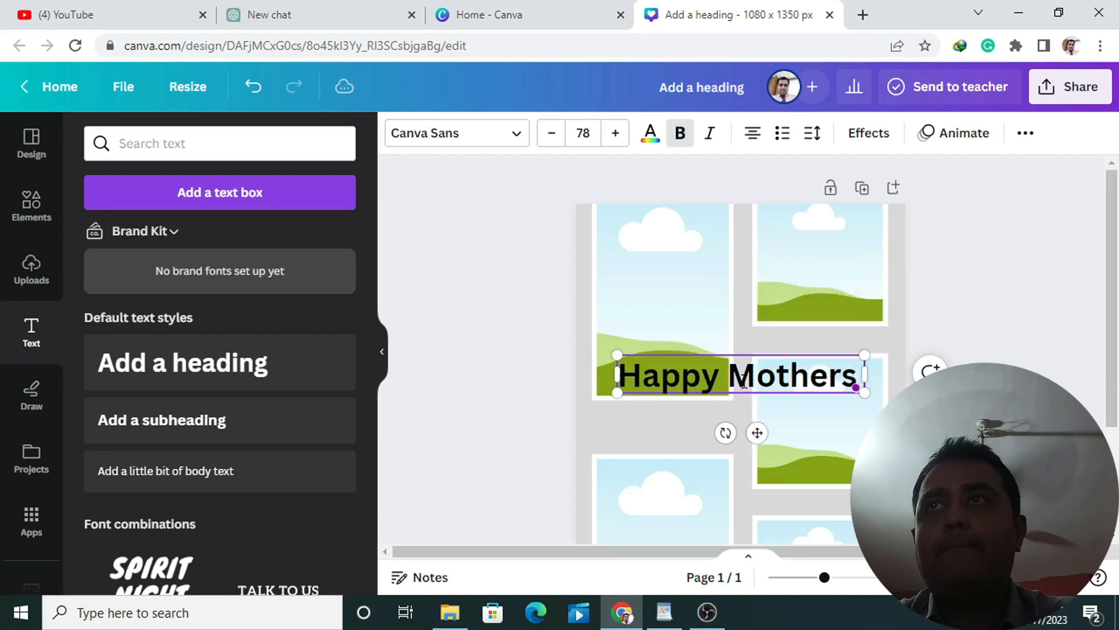
key(BackSpace)
text('s Day)
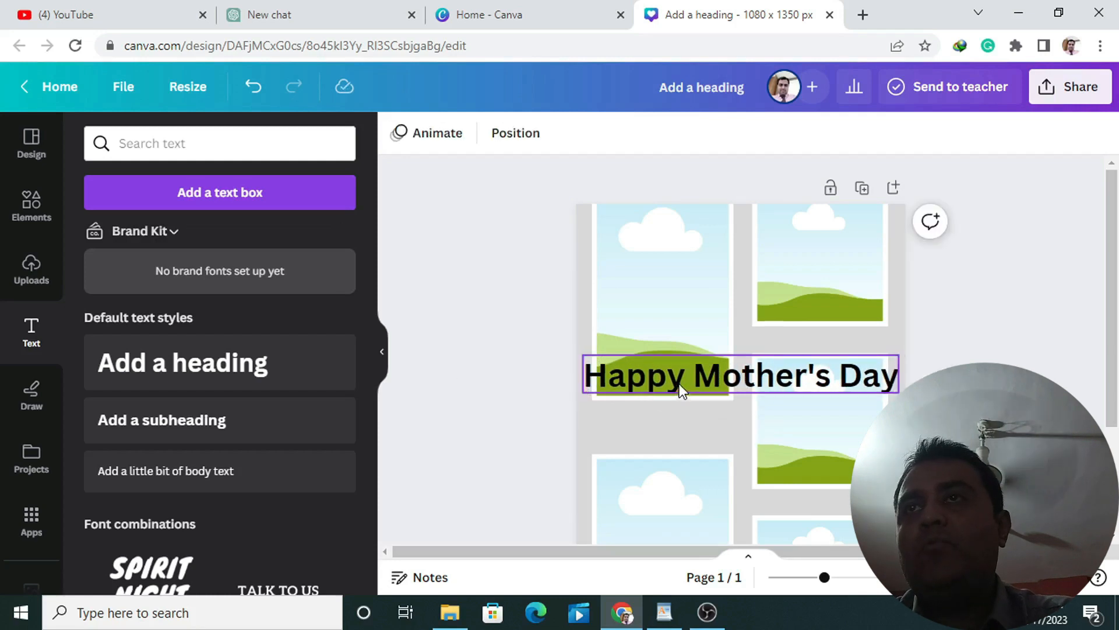
drag(680, 384, 666, 430)
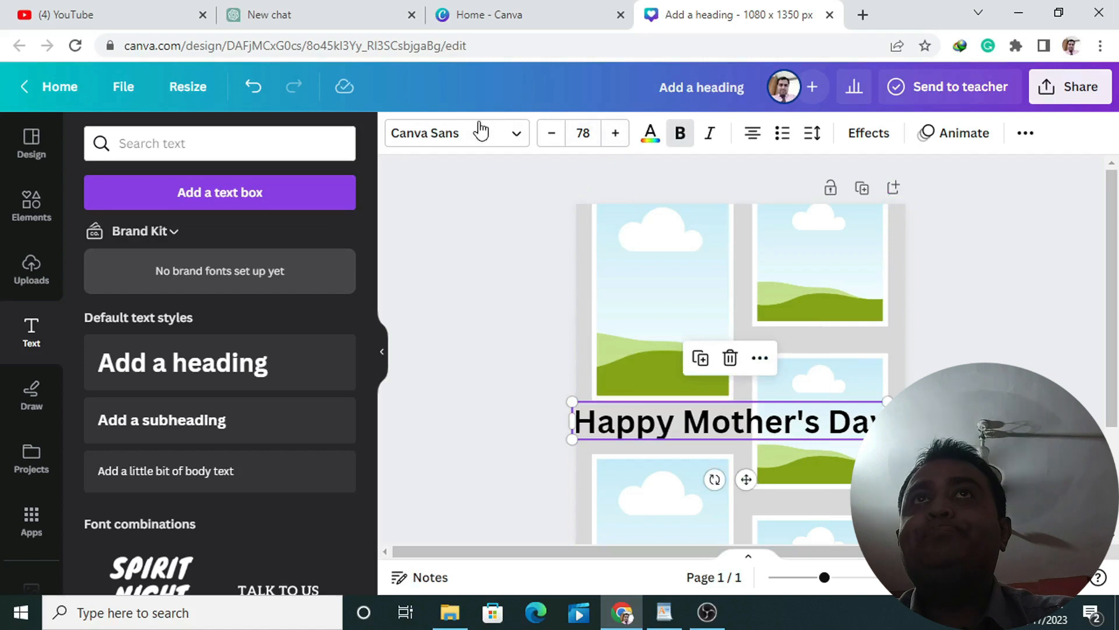
Step: Change the heading's font to Ovo
click(508, 136)
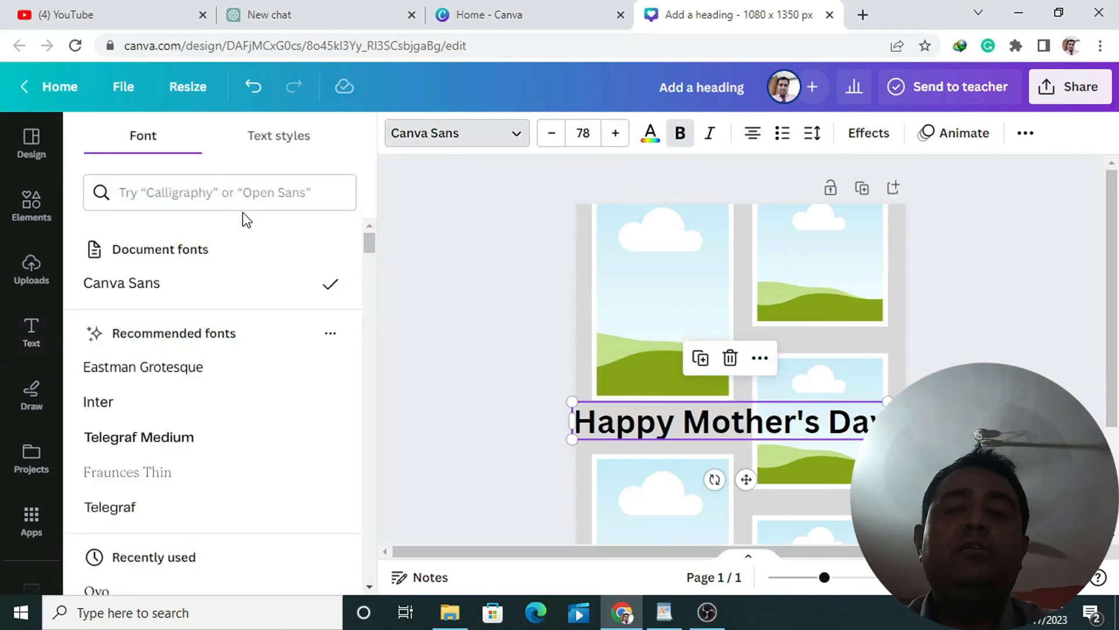
click(245, 194)
text(o)
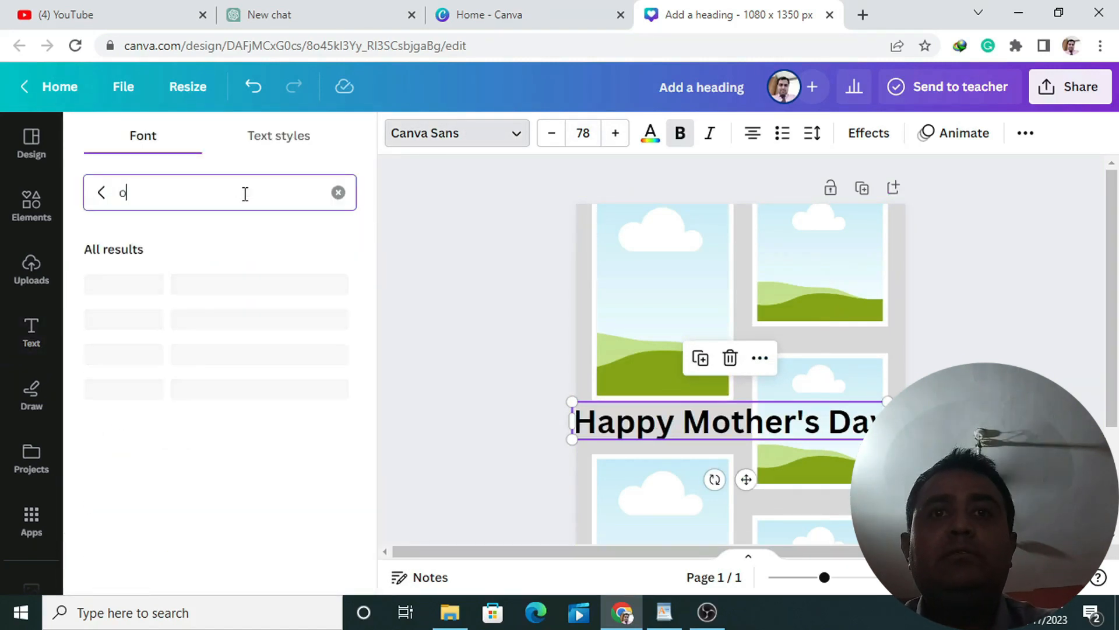
text(vo)
click(97, 283)
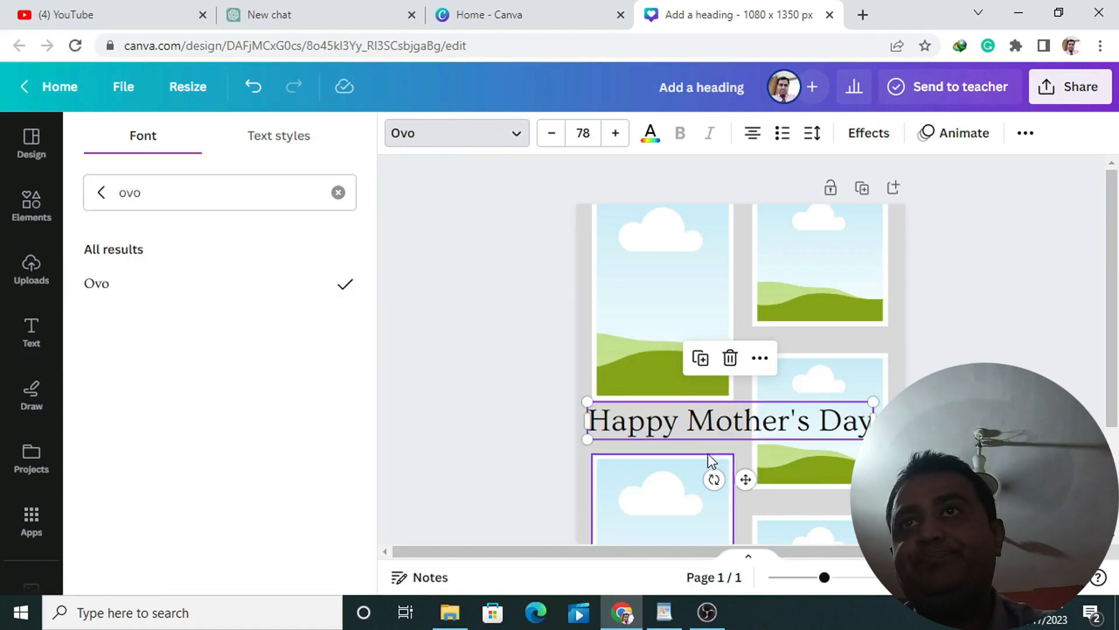
Step: Shrink the heading and wrap it onto two lines so it fits between the two left-column frames
drag(873, 401, 730, 413)
mouse_move(656, 431)
mouse_down()
mouse_move(656, 421)
mouse_move(661, 432)
mouse_up()
drag(748, 427, 672, 423)
click(501, 425)
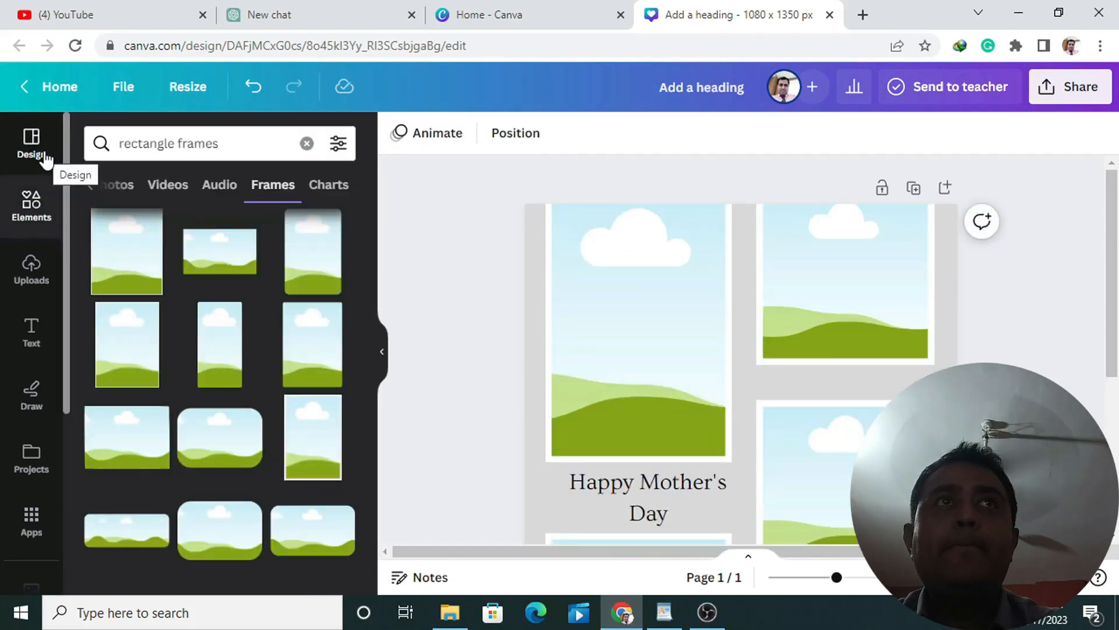
Step: Search the elements for "mothers day" and show all matching graphics
click(50, 192)
click(187, 140)
text(mo)
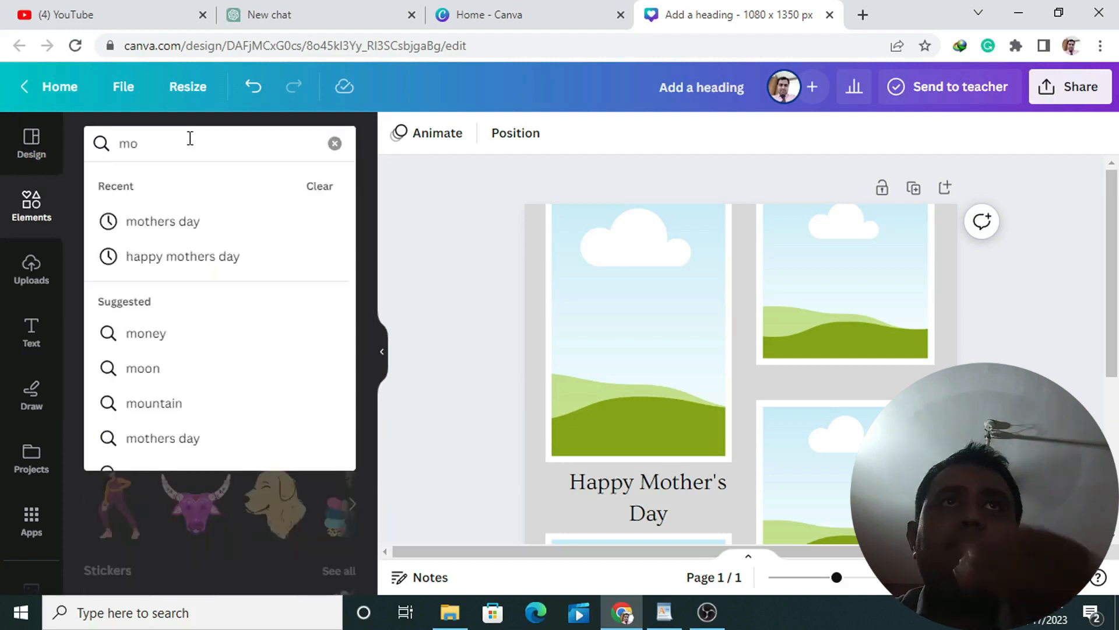
click(180, 216)
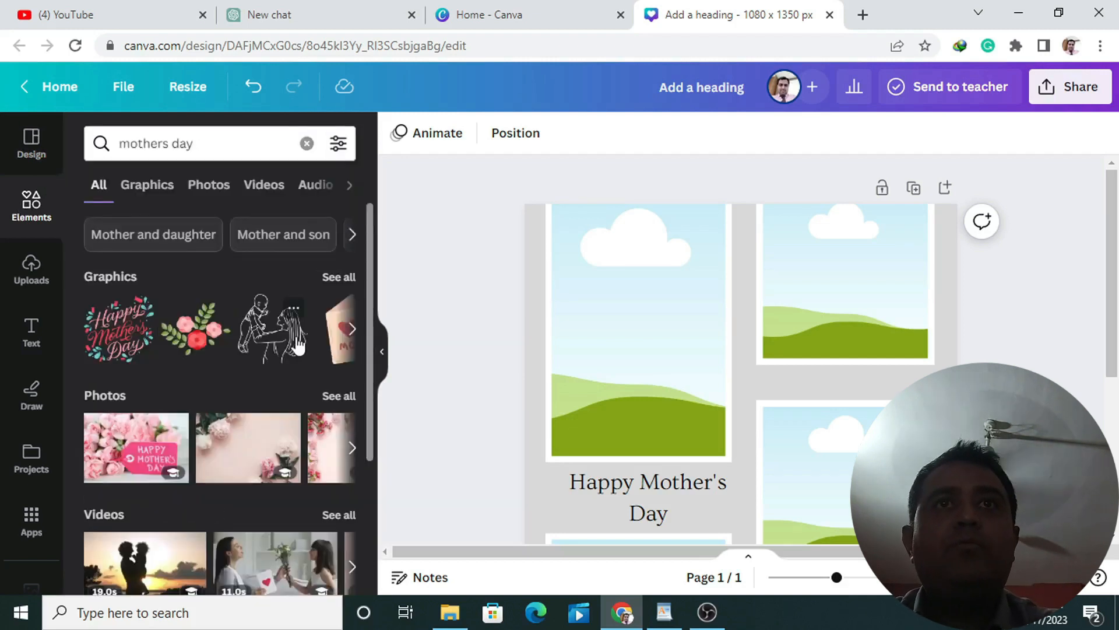
scroll(222, 315, down, 2)
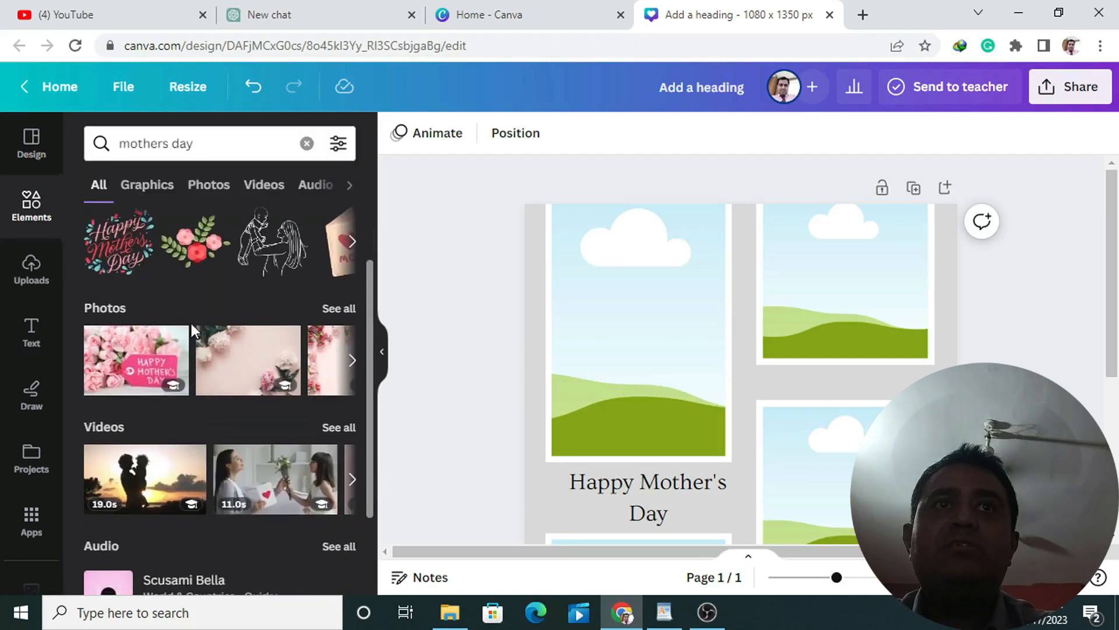
scroll(190, 320, down, 2)
scroll(315, 258, up, 4)
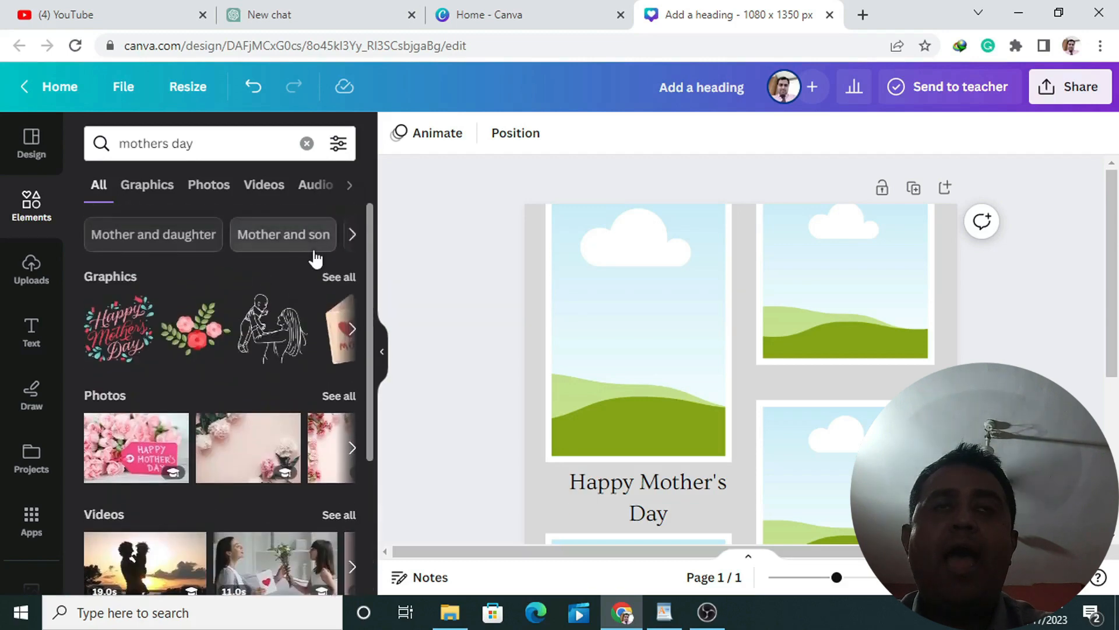
click(347, 277)
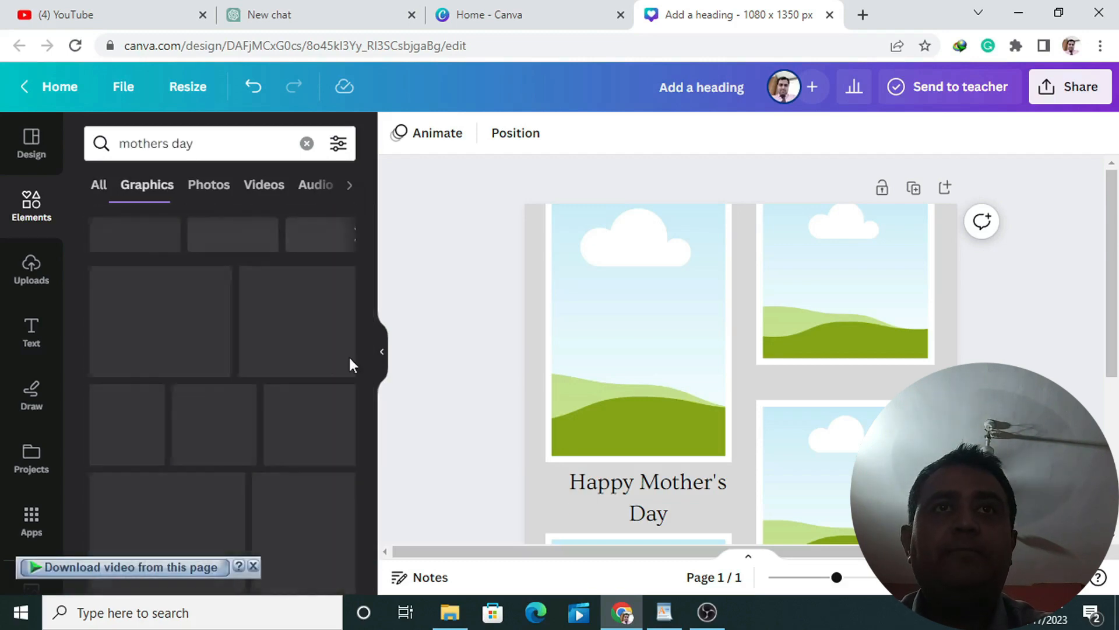
Step: Add the red heart "Best Mom" graphic over the heading area and scale it down
scroll(174, 363, down, 5)
scroll(211, 373, down, 3)
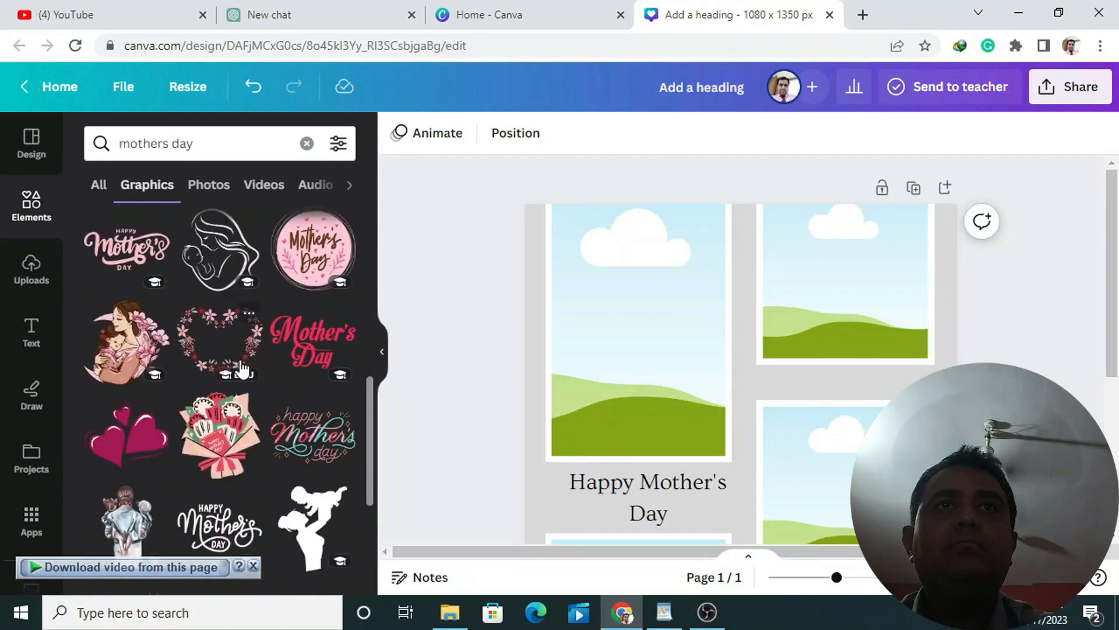
scroll(242, 369, down, 10)
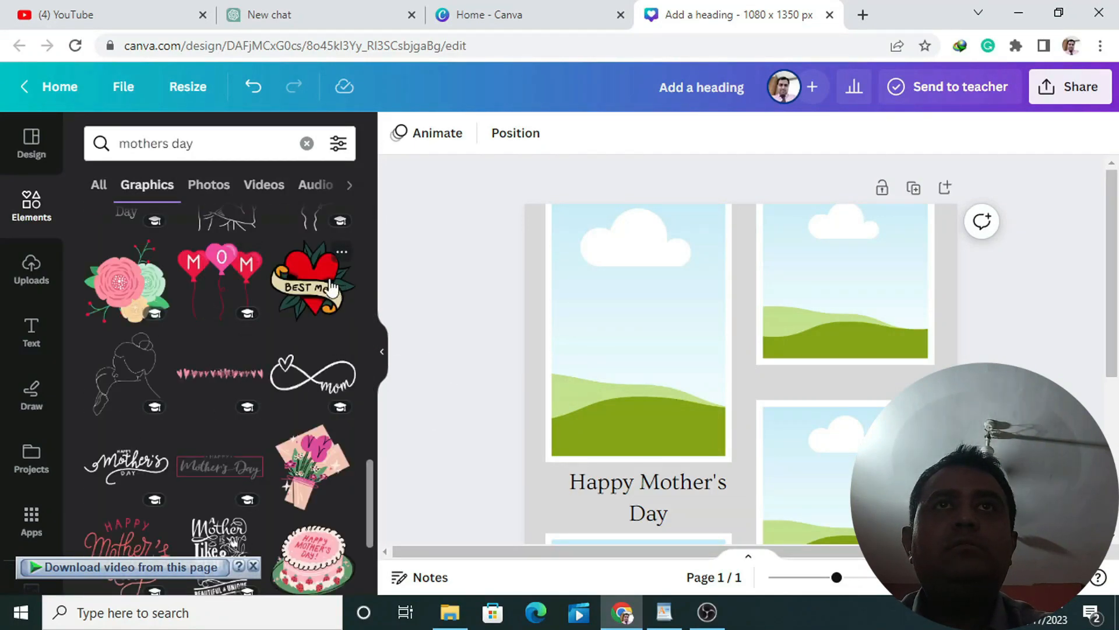
drag(312, 286, 600, 450)
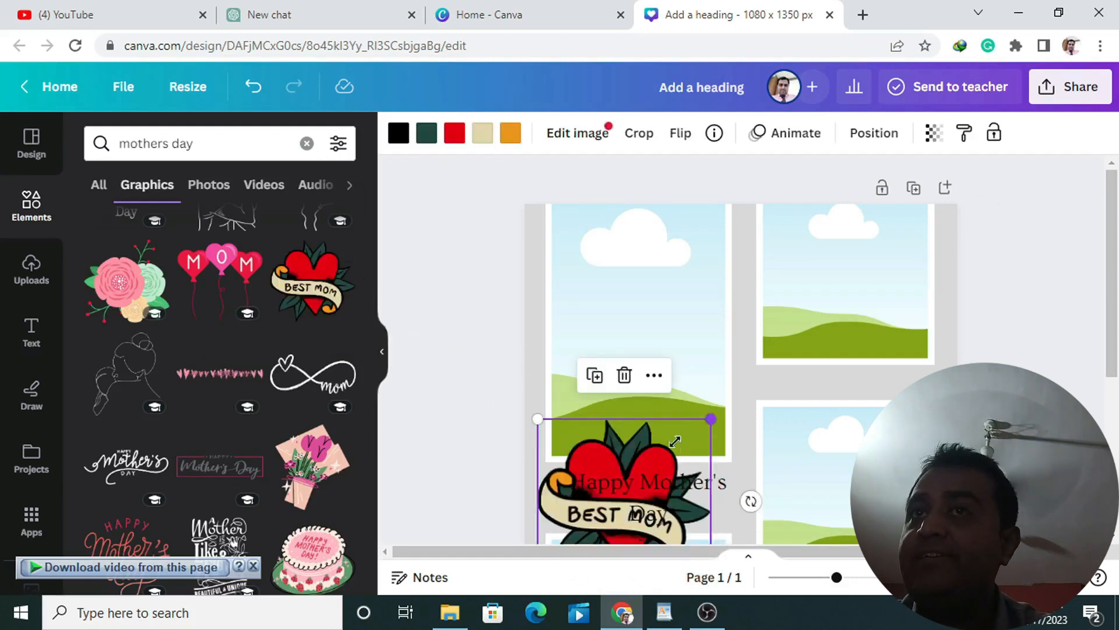
drag(676, 442, 620, 507)
Step: Position the "Best Mom" heart in front of the word "Day", undoing an unwanted adjustment along the way
scroll(620, 507, down, 3)
drag(608, 291, 604, 341)
drag(624, 481, 627, 494)
drag(627, 342, 602, 360)
key(ctrl+z)
click(540, 361)
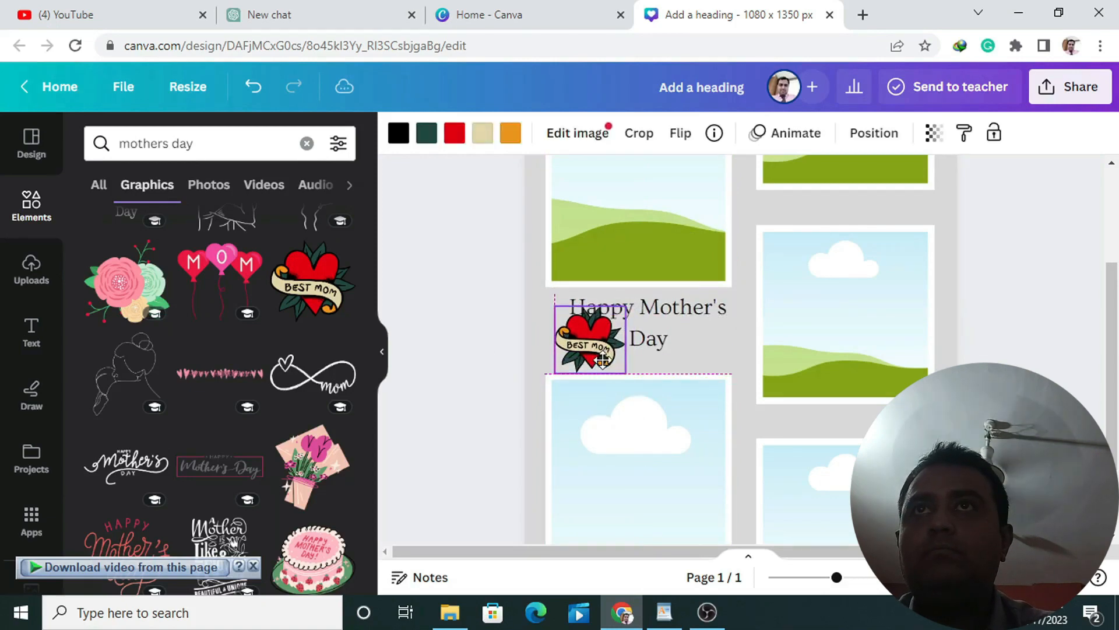
drag(602, 361, 603, 360)
Step: Shift the heading slightly left and make the heart graphic a little smaller so it sits beside "Day"
click(667, 304)
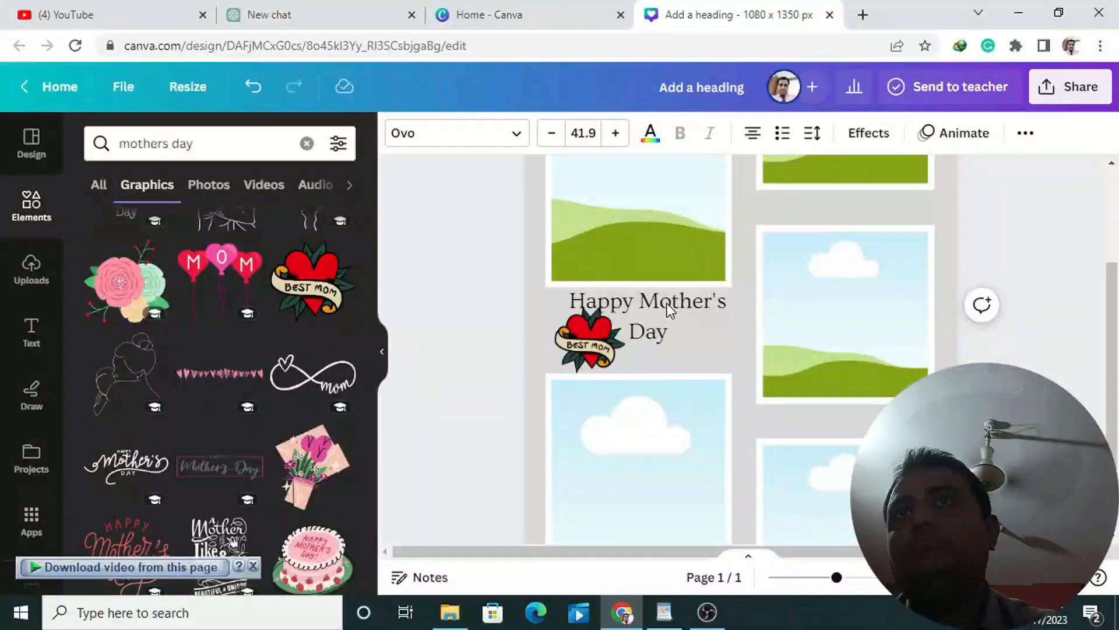
key(Left)
key(Left)
key(Left)
key(Left)
key(Left)
key(Left)
key(Left)
key(Left)
key(Left)
key(Left)
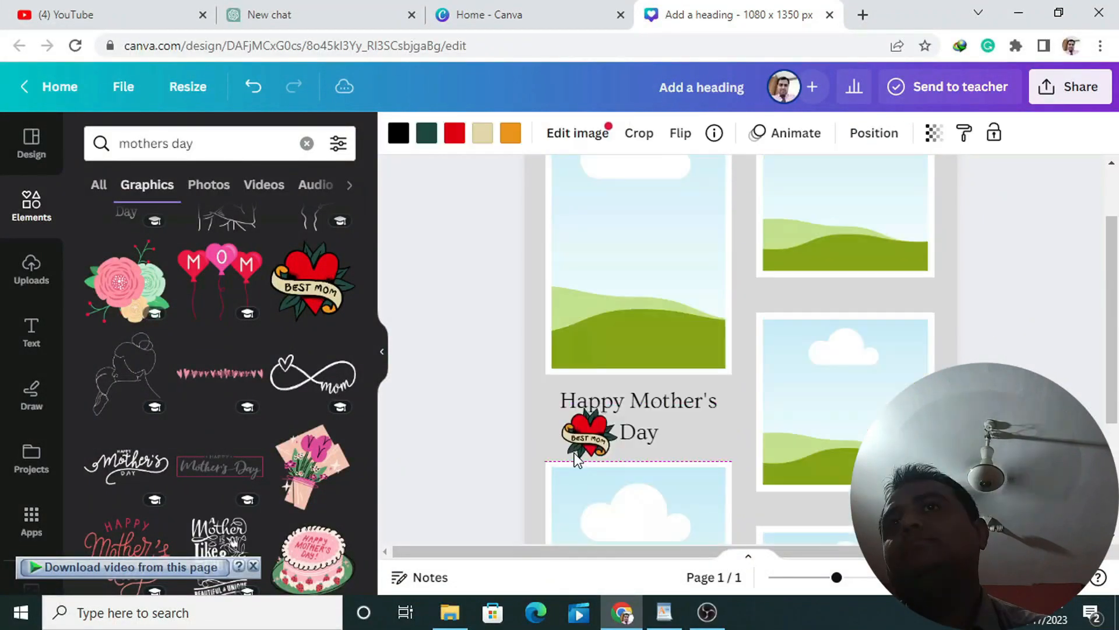
drag(578, 459, 577, 460)
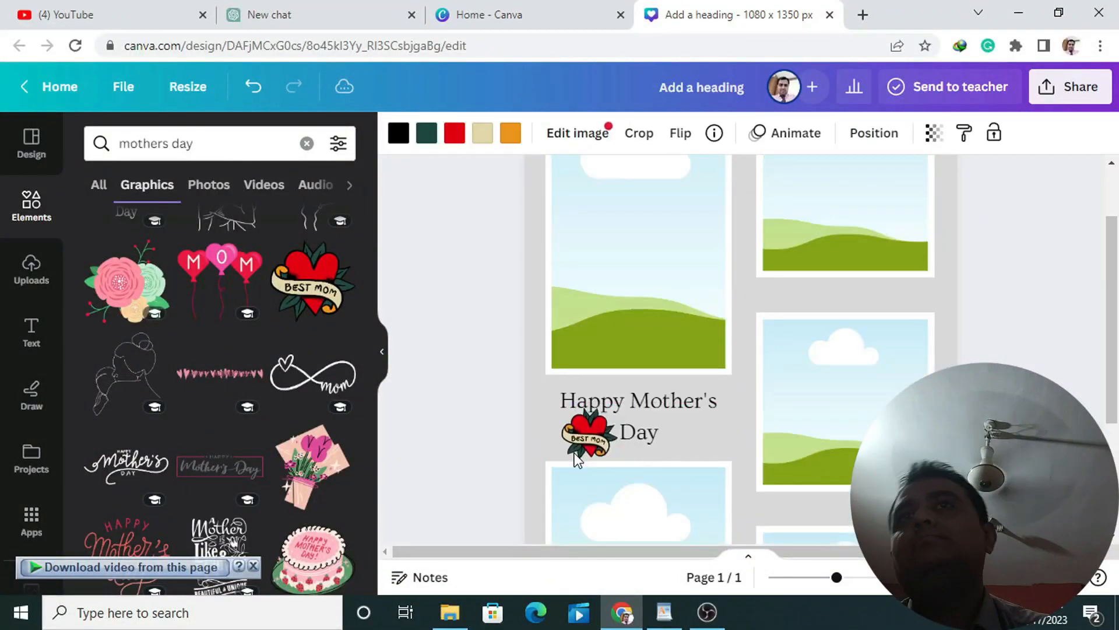
click(519, 477)
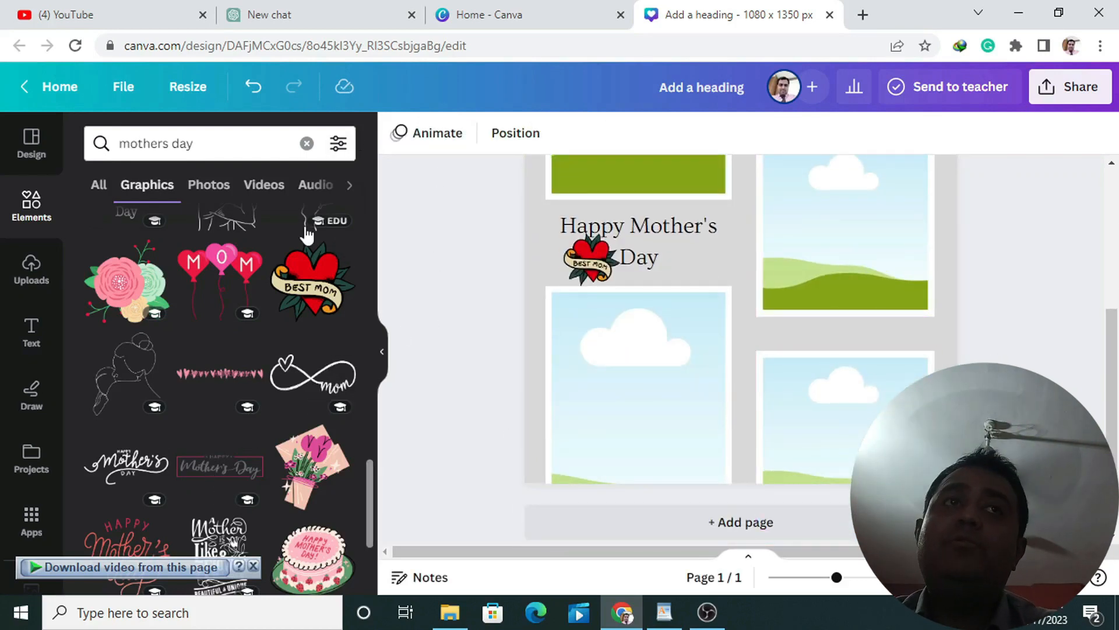
Step: Search the stock photos for "mother child"
scroll(221, 327, down, 3)
scroll(29, 398, down, 4)
scroll(38, 388, up, 2)
click(25, 411)
click(192, 143)
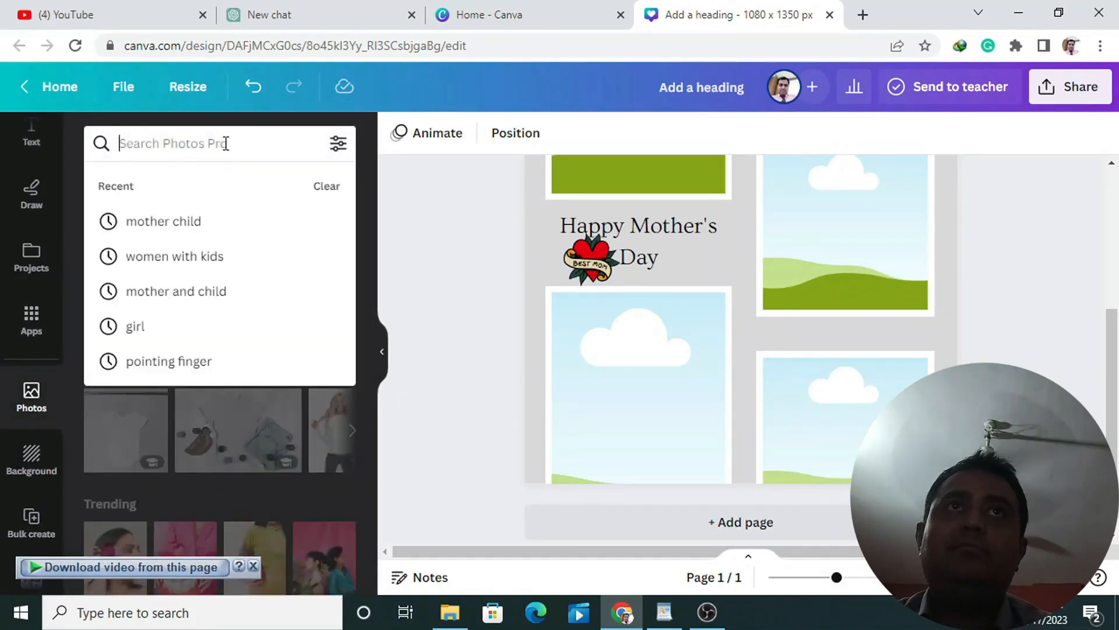
click(180, 221)
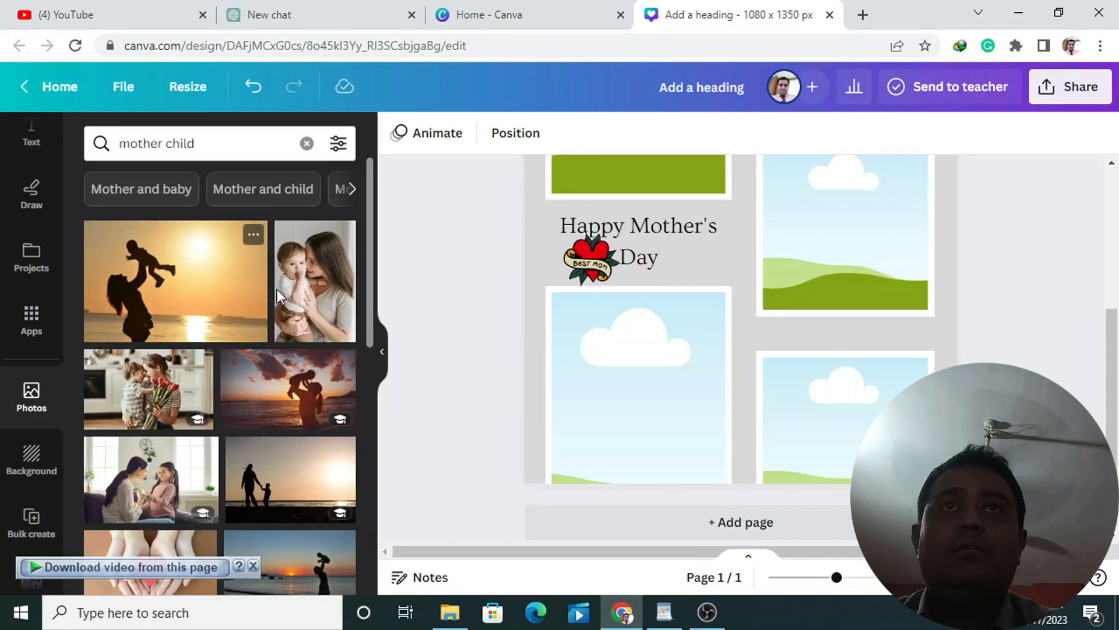
Step: Fill the lower-left frame with the mother-and-baby photo and the lower-right frame with the mother, boy and roses photo
click(313, 303)
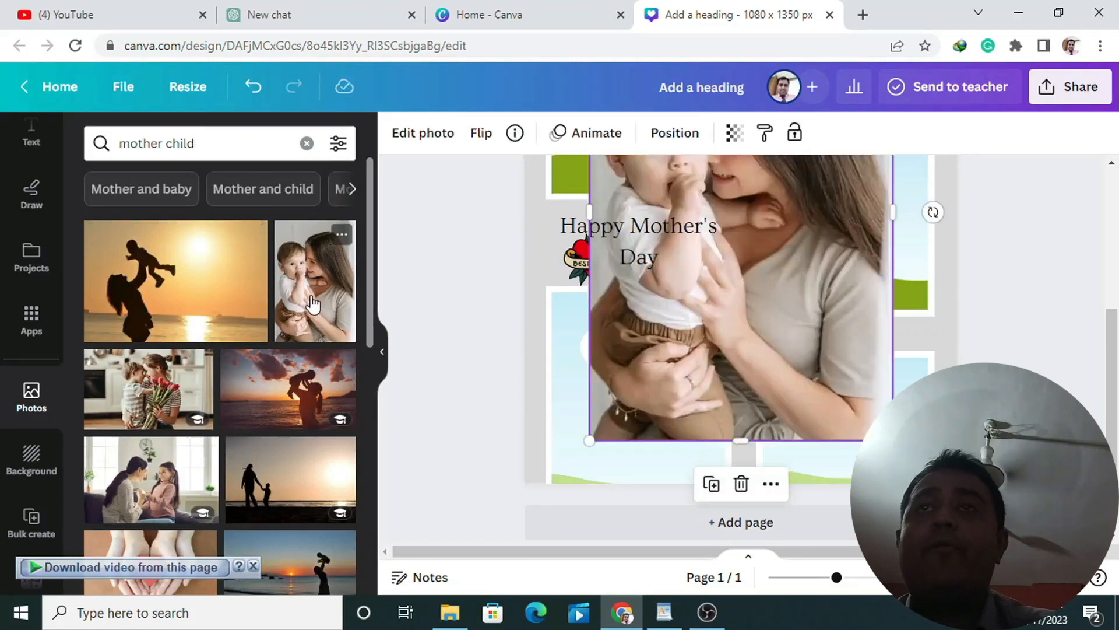
drag(781, 340, 641, 425)
drag(144, 404, 845, 417)
Step: Fill the right column's middle frame with the photo of a mother in yellow helping her child write
scroll(214, 435, down, 5)
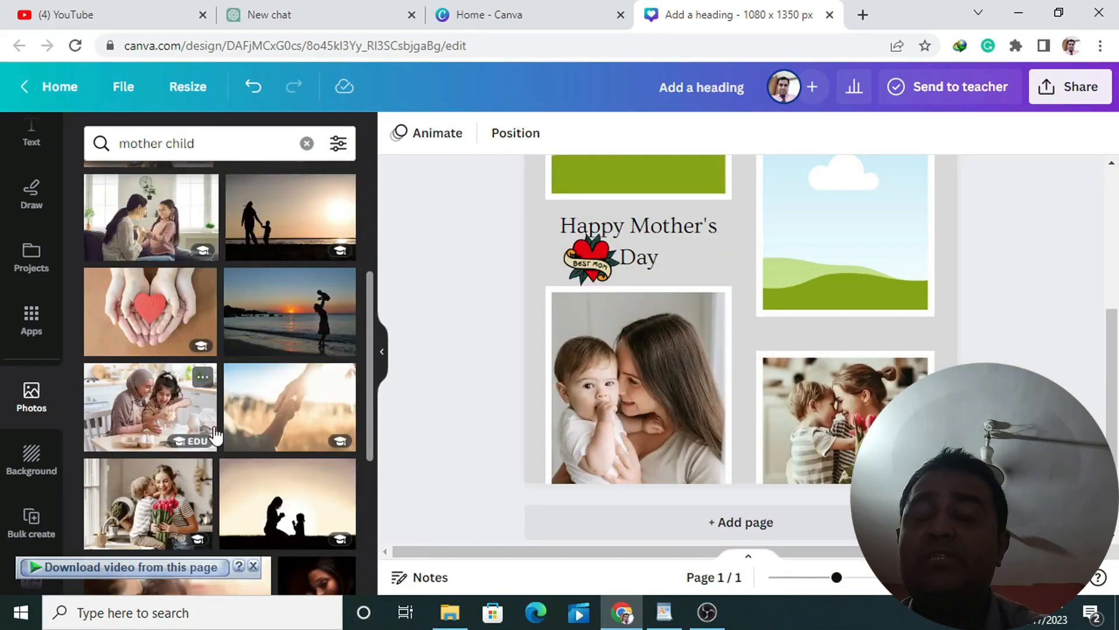
scroll(149, 481, down, 2)
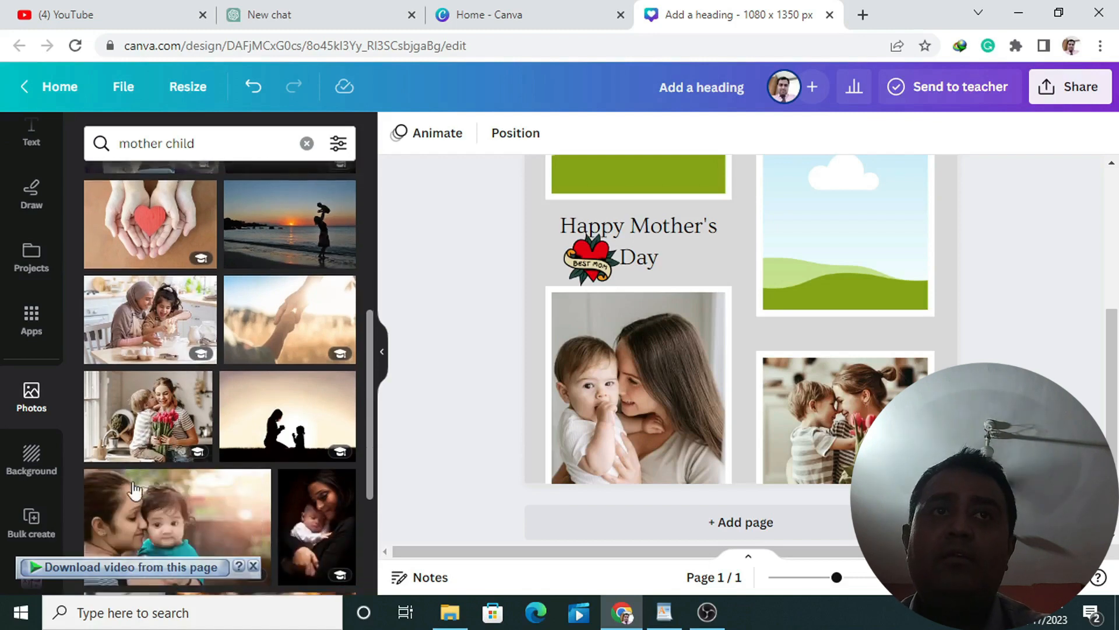
scroll(213, 441, down, 2)
scroll(234, 470, down, 10)
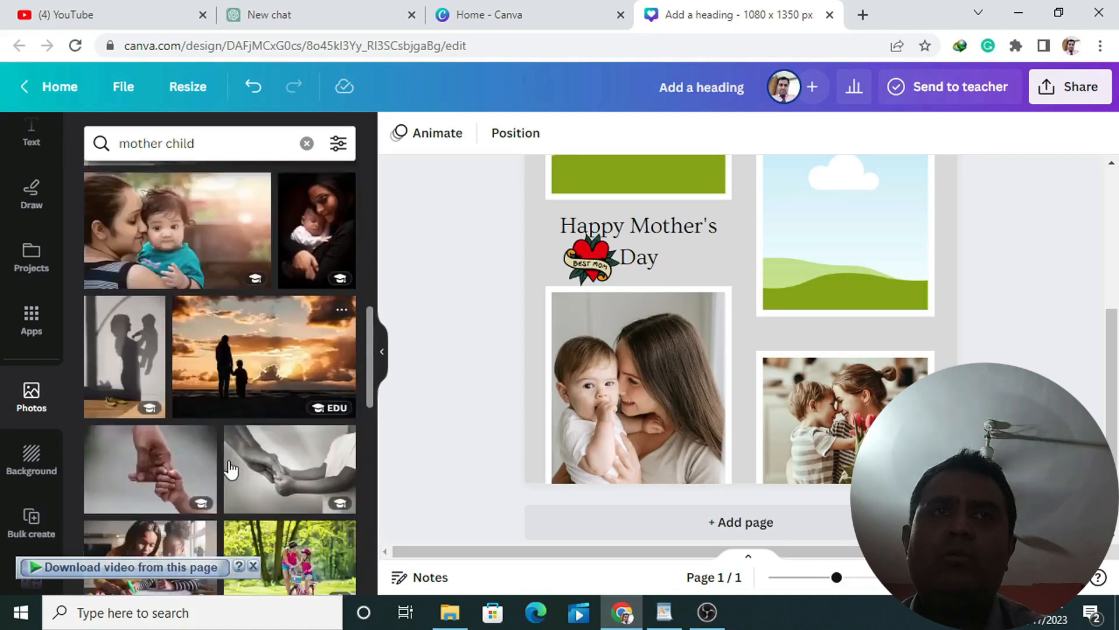
mouse_move(205, 337)
mouse_down()
mouse_move(192, 326)
mouse_move(868, 292)
mouse_move(845, 245)
mouse_up()
scroll(857, 440, up, 3)
double_click(857, 440)
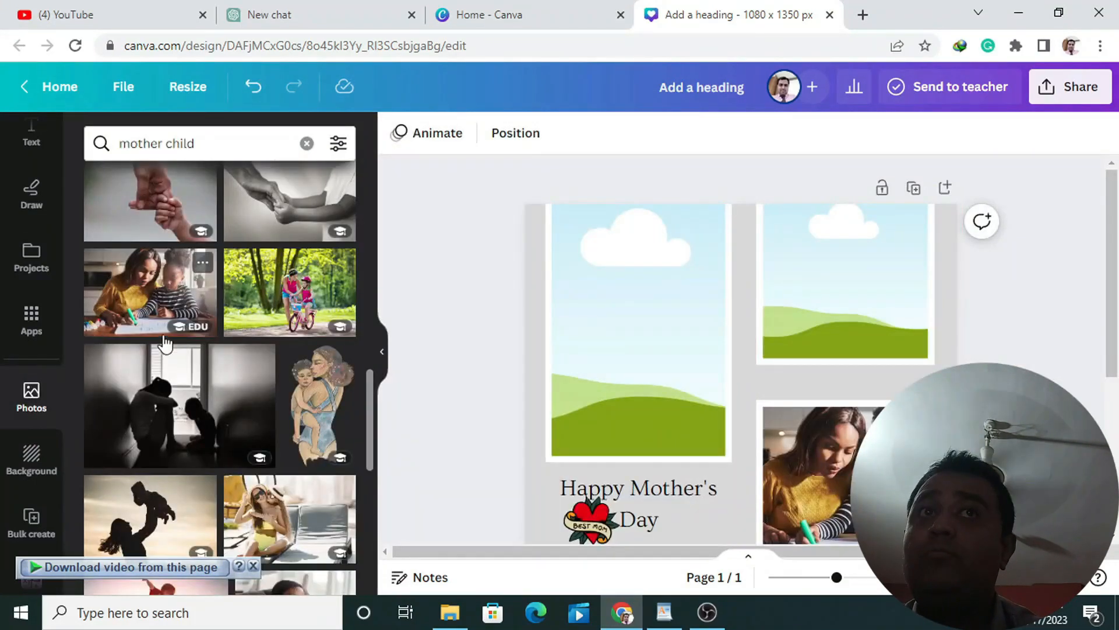
Step: Fill the upper-right frame with the blonde mother and laughing girl, and the upper-left frame with the mother carrying her child outdoors
scroll(219, 360, down, 8)
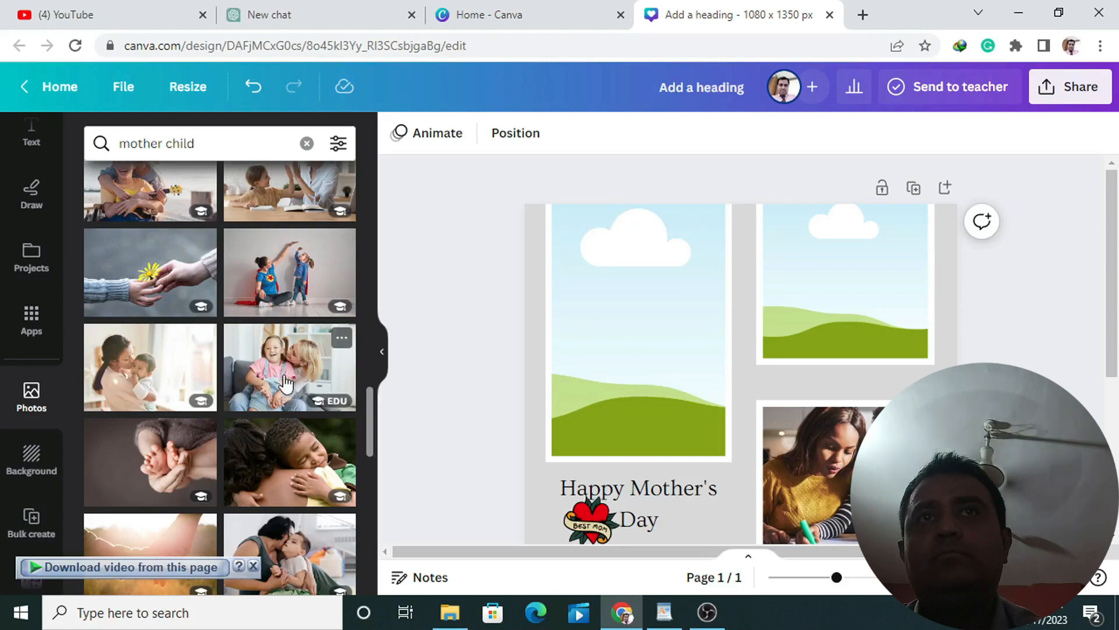
drag(276, 383, 806, 263)
scroll(206, 412, down, 5)
scroll(345, 501, down, 5)
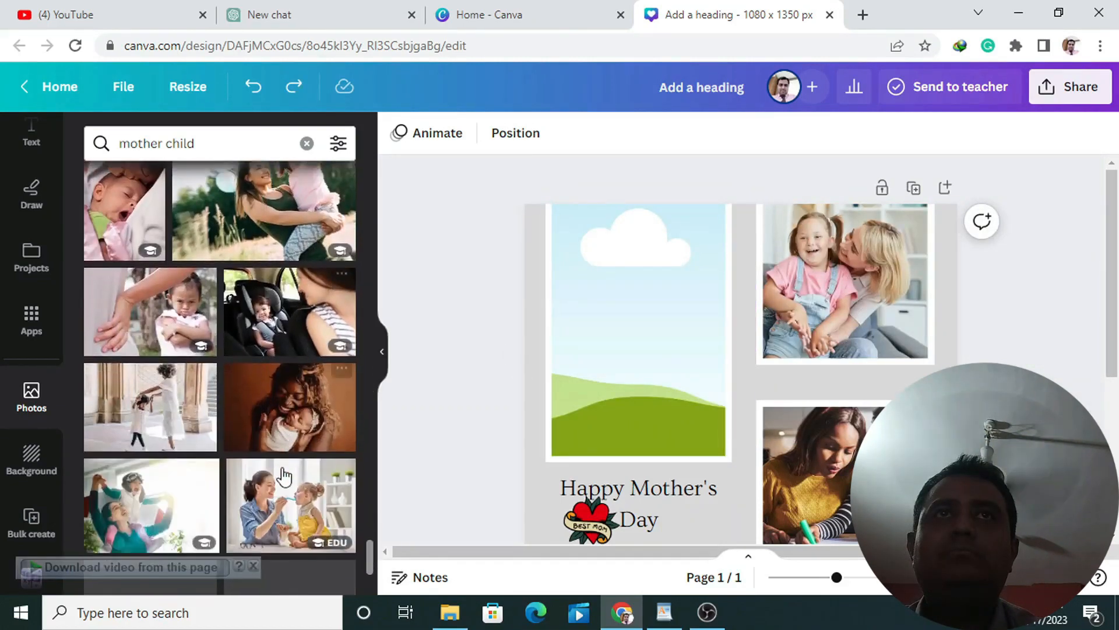
drag(291, 208, 580, 295)
Step: Reposition the photo inside the upper-left frame so both the mother and the child fall within the crop
double_click(647, 350)
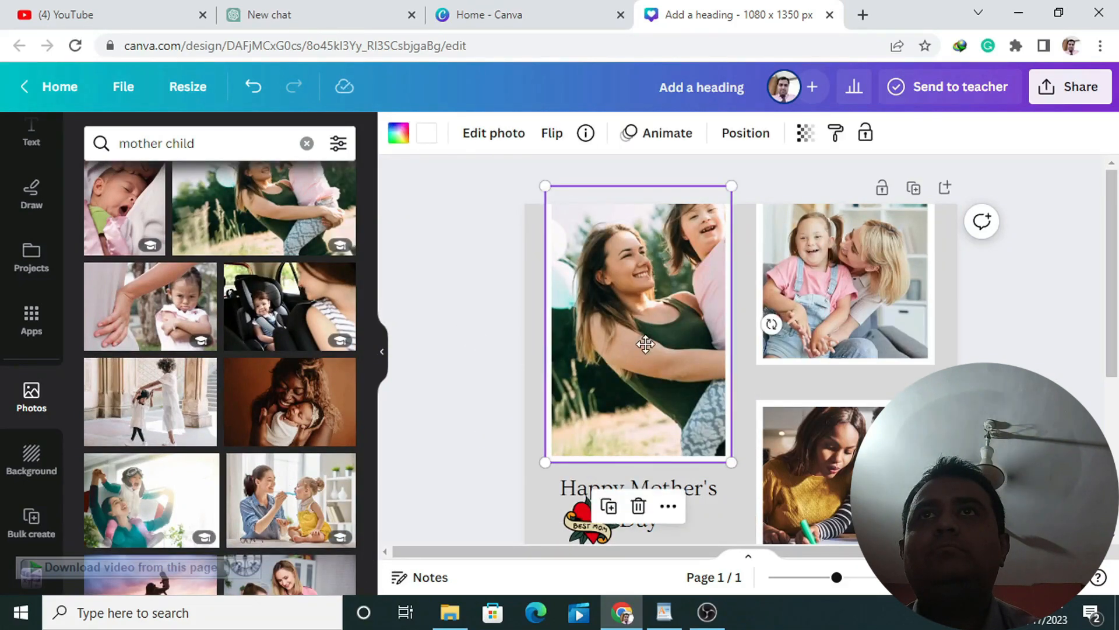
drag(711, 350, 673, 356)
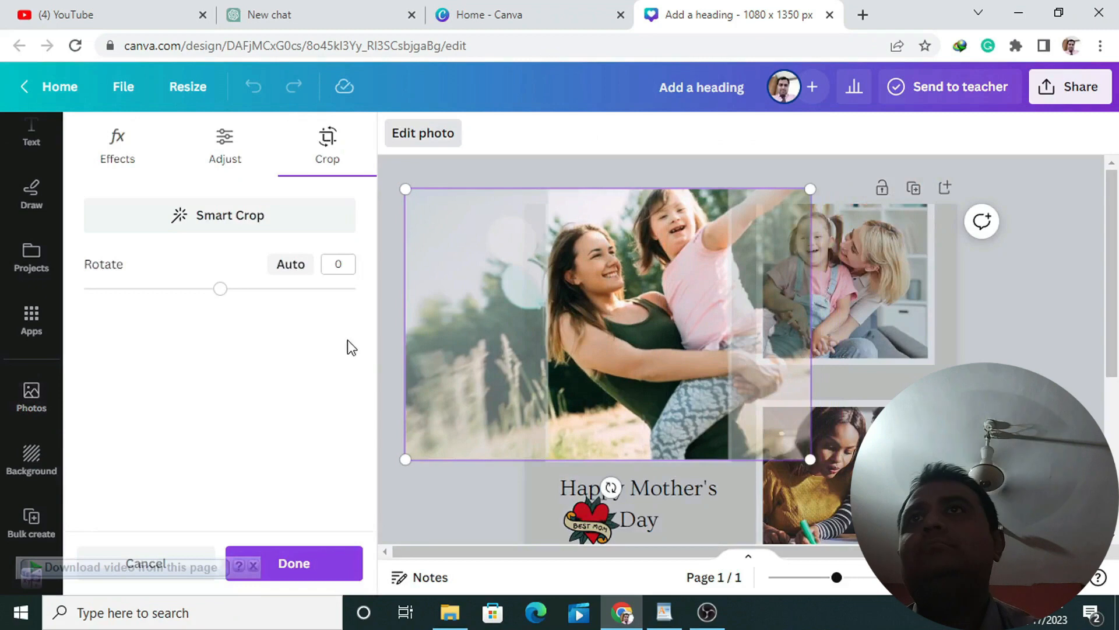
click(393, 330)
click(989, 323)
Step: Review the filled collage from end to end and add a default square shape to the page
scroll(989, 323, down, 5)
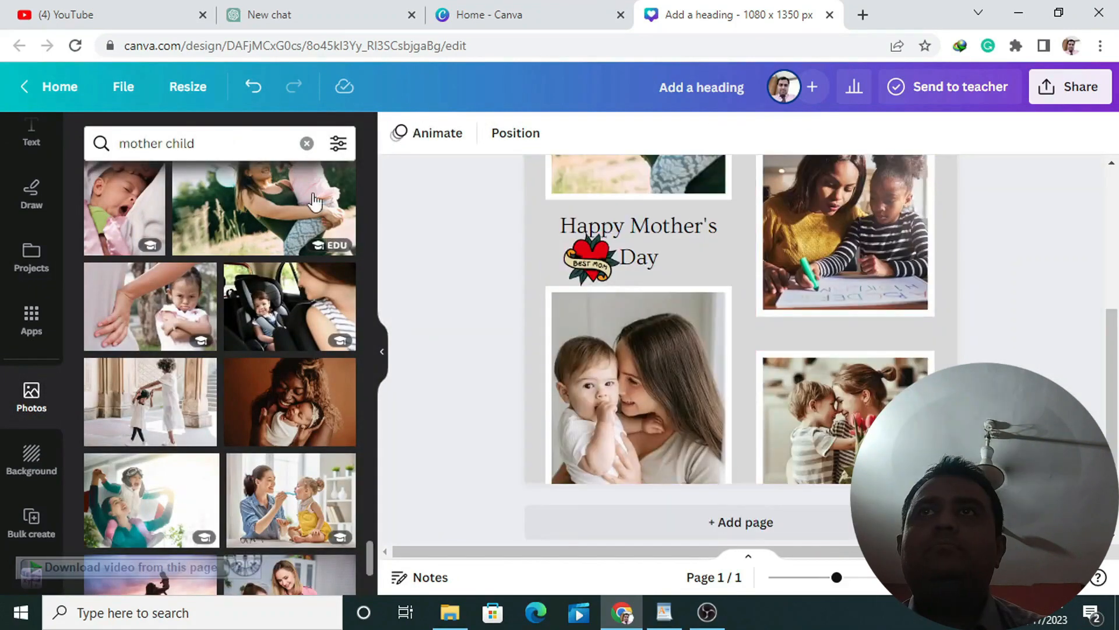
click(744, 372)
scroll(855, 415, up, 2)
scroll(854, 415, up, 3)
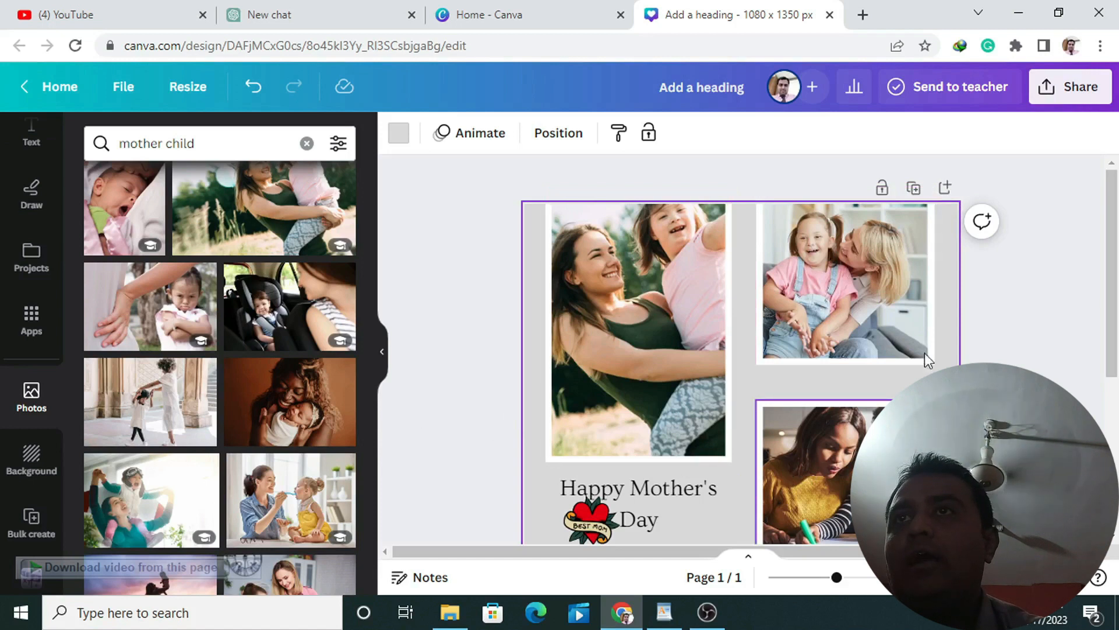
key(r)
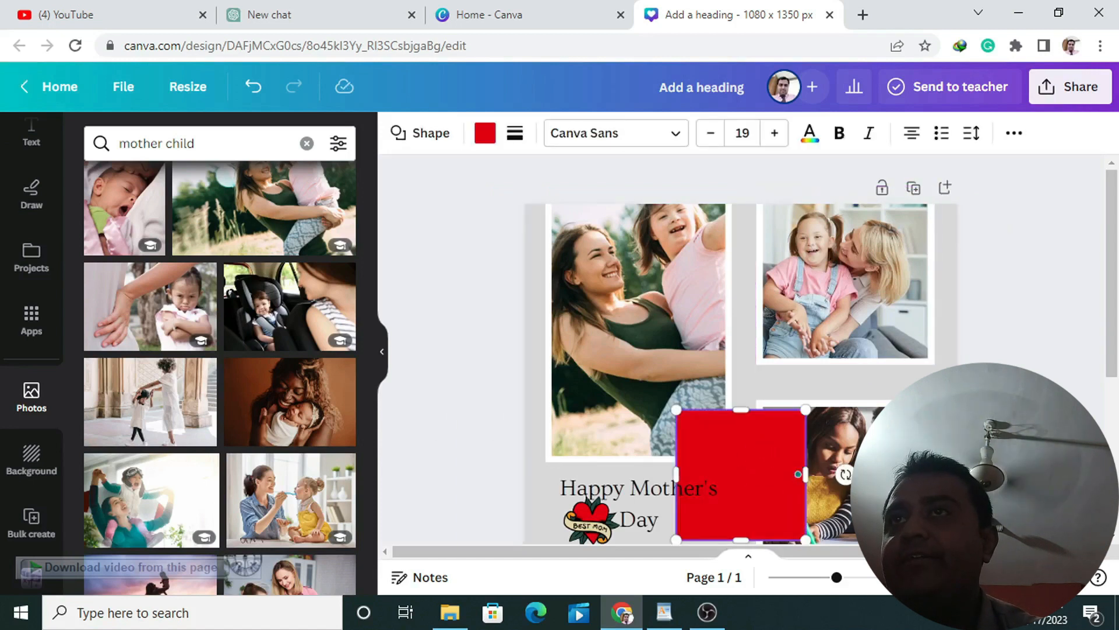
Step: Move the red square over the upper-right photo frame and resize it to match the frame's outer edges
key(Escape)
click(780, 465)
drag(716, 464, 794, 253)
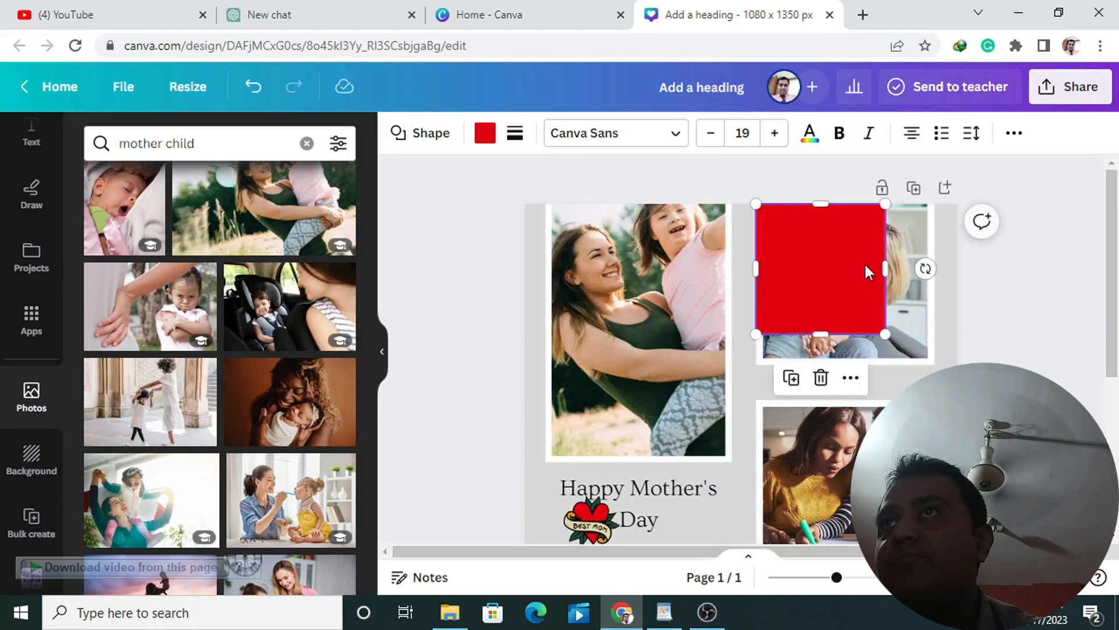
drag(886, 268, 935, 269)
drag(845, 350, 846, 362)
Step: Remove the fill colour of the square covering the upper-right frame
click(485, 133)
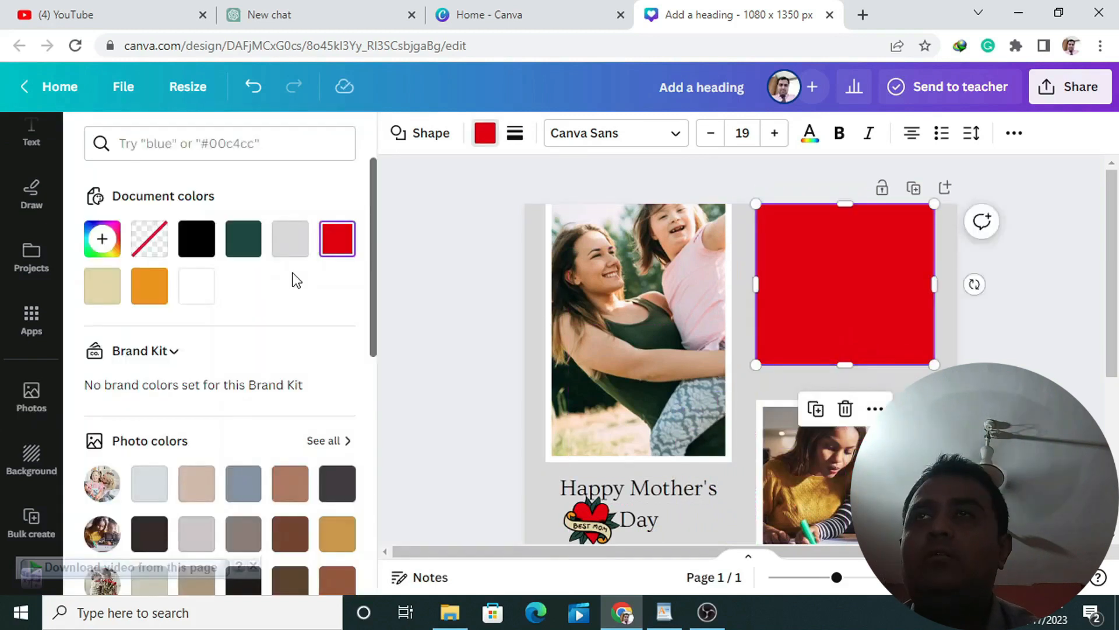
click(484, 134)
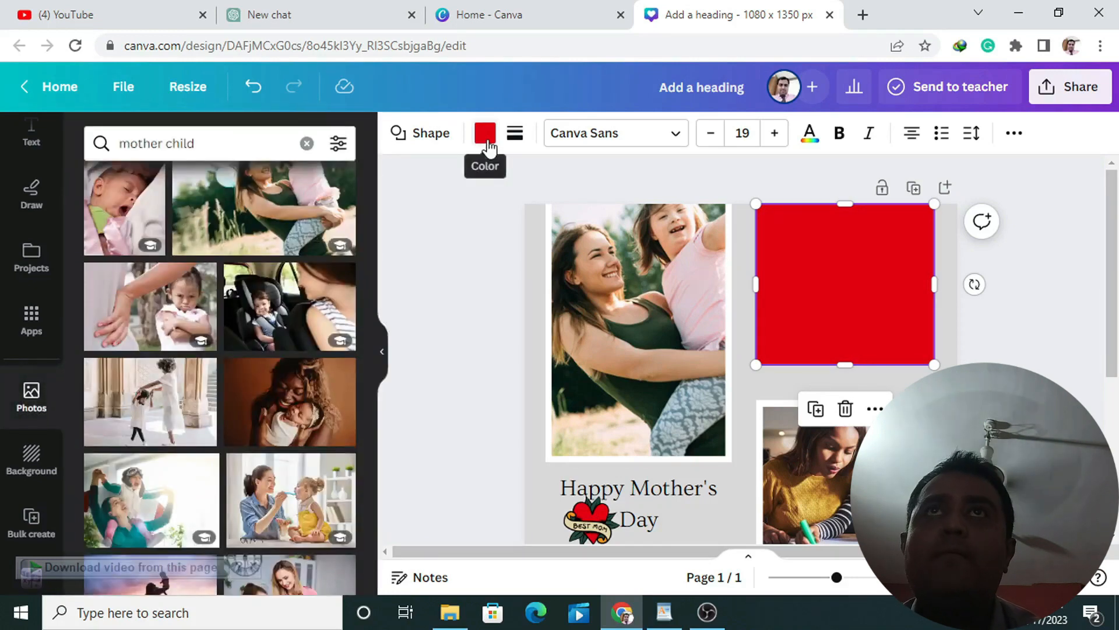
click(487, 142)
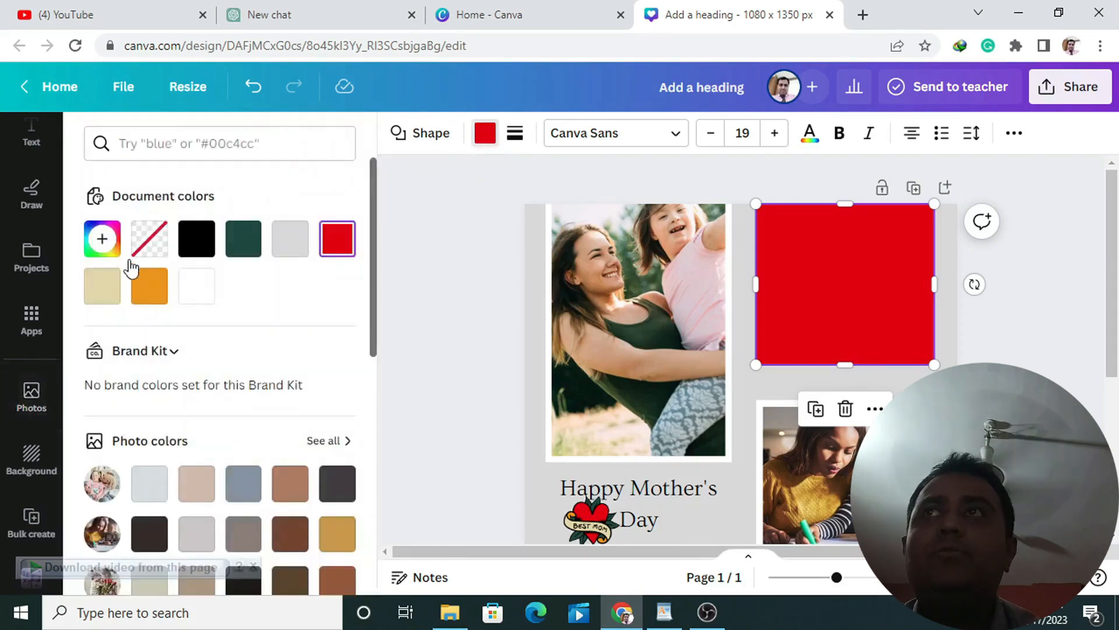
click(142, 255)
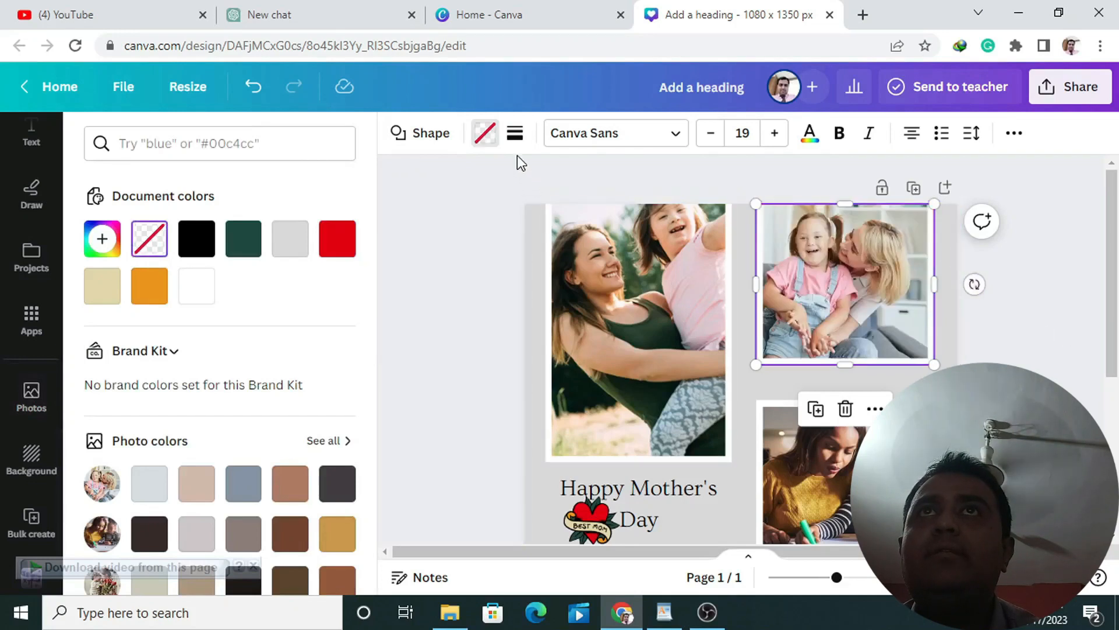
Step: Give the unfilled rectangle around the upper-right frame a solid border with a weight of 1
click(515, 137)
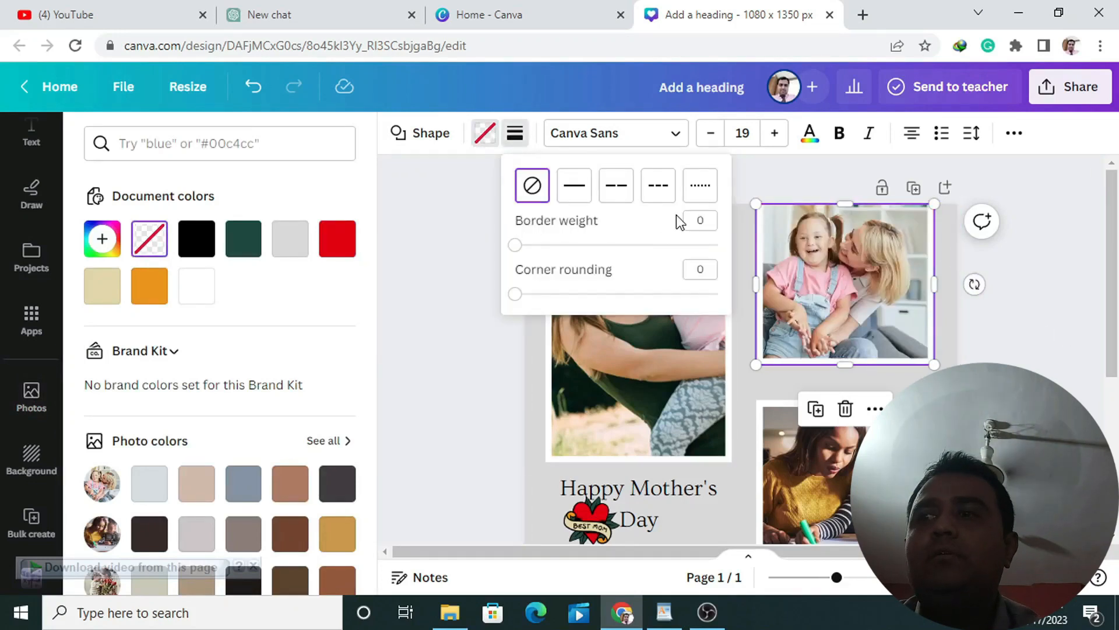
key(Return)
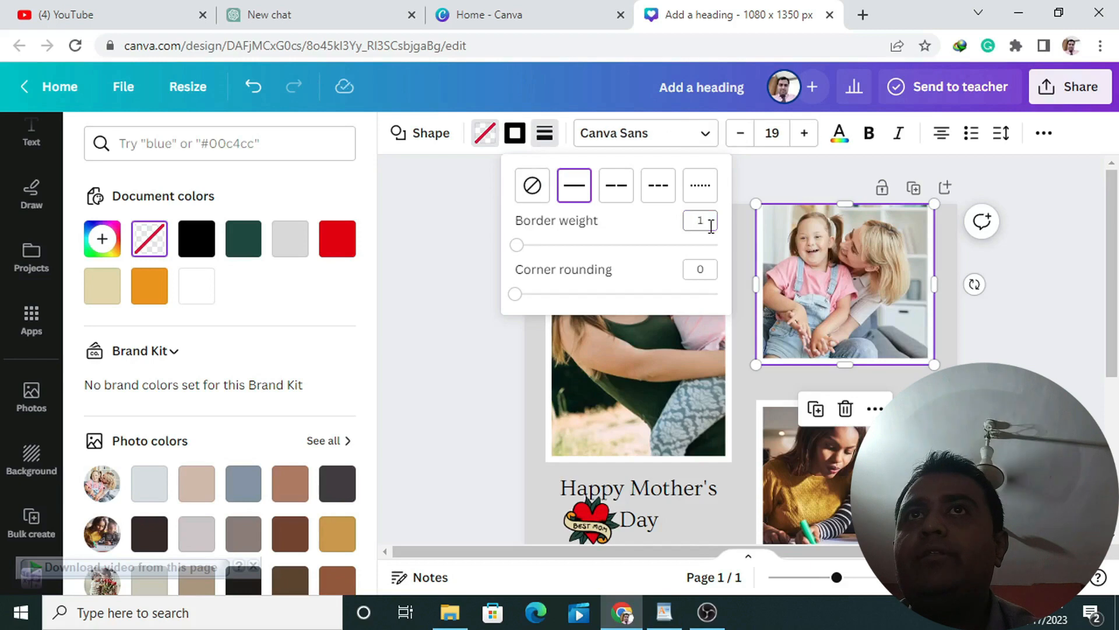
click(421, 320)
click(1075, 285)
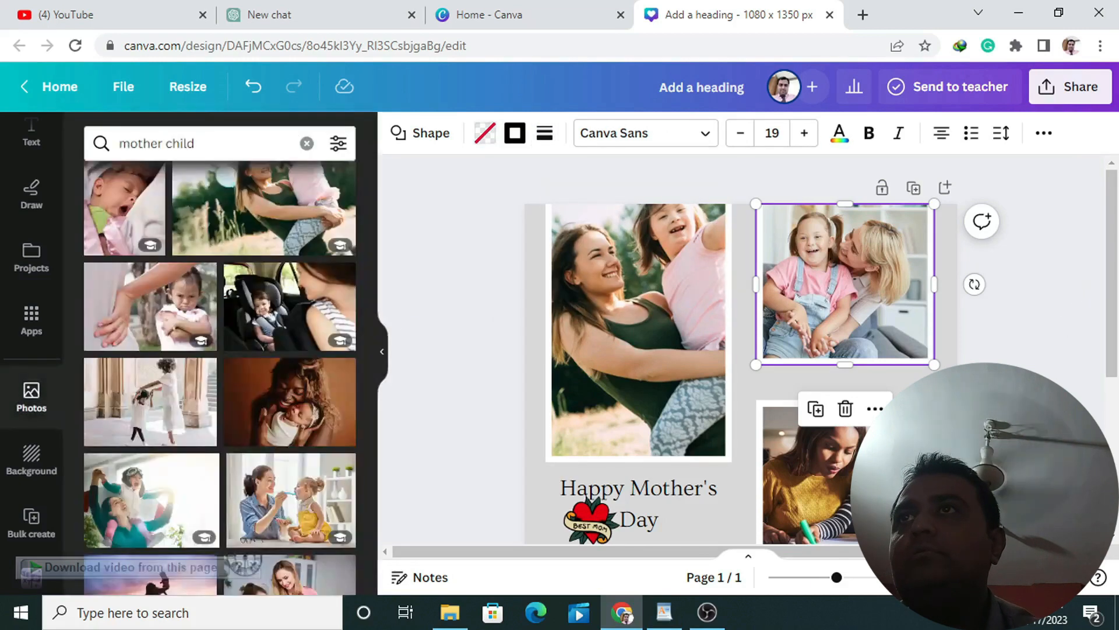
click(1074, 284)
Step: Duplicate the outline rectangle onto the right column's middle frame and extend its height to match that frame
click(874, 372)
click(873, 364)
key(ctrl+d)
drag(876, 345, 869, 534)
scroll(869, 524, down, 1)
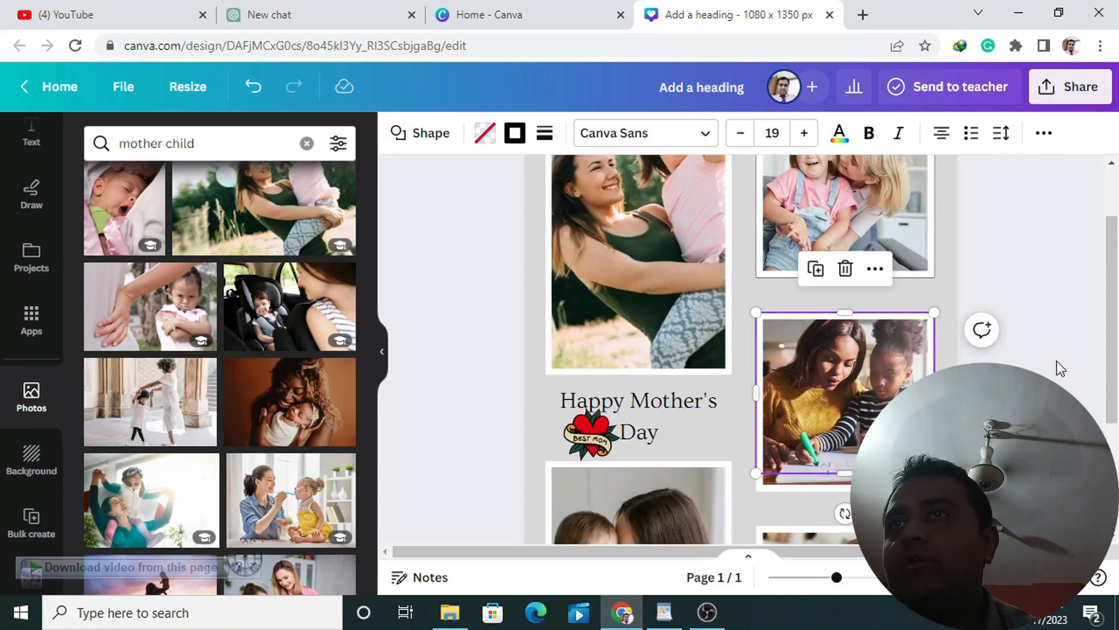
click(1057, 368)
click(833, 470)
drag(845, 473, 845, 491)
click(1038, 373)
Step: Duplicate the middle frame's outline and align the copy with the lower-right frame
scroll(1038, 373, down, 3)
click(857, 293)
key(ctrl+d)
drag(880, 287, 874, 494)
click(1023, 426)
Step: Copy the outline onto the lower-left frame and stretch its width and height to match the frame
click(764, 298)
key(ctrl+d)
drag(796, 293, 579, 432)
drag(725, 351, 732, 352)
drag(639, 441, 630, 472)
click(450, 368)
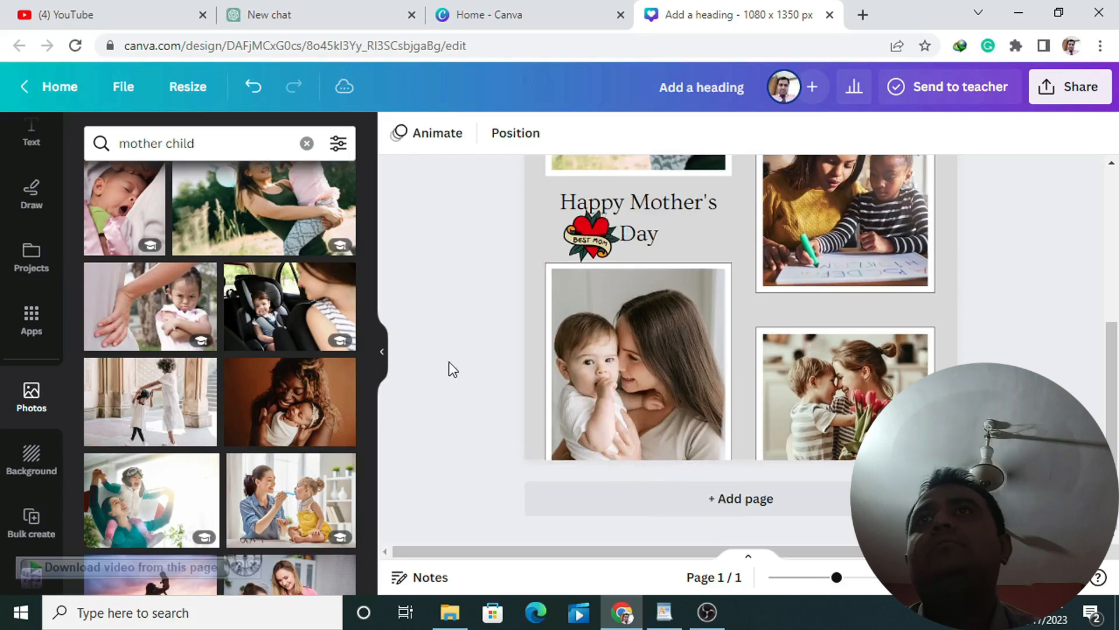
Step: Duplicate the lower-left outline onto the upper-left frame and extend it upward to enclose the whole frame
scroll(593, 376, up, 5)
scroll(687, 407, down, 3)
click(687, 406)
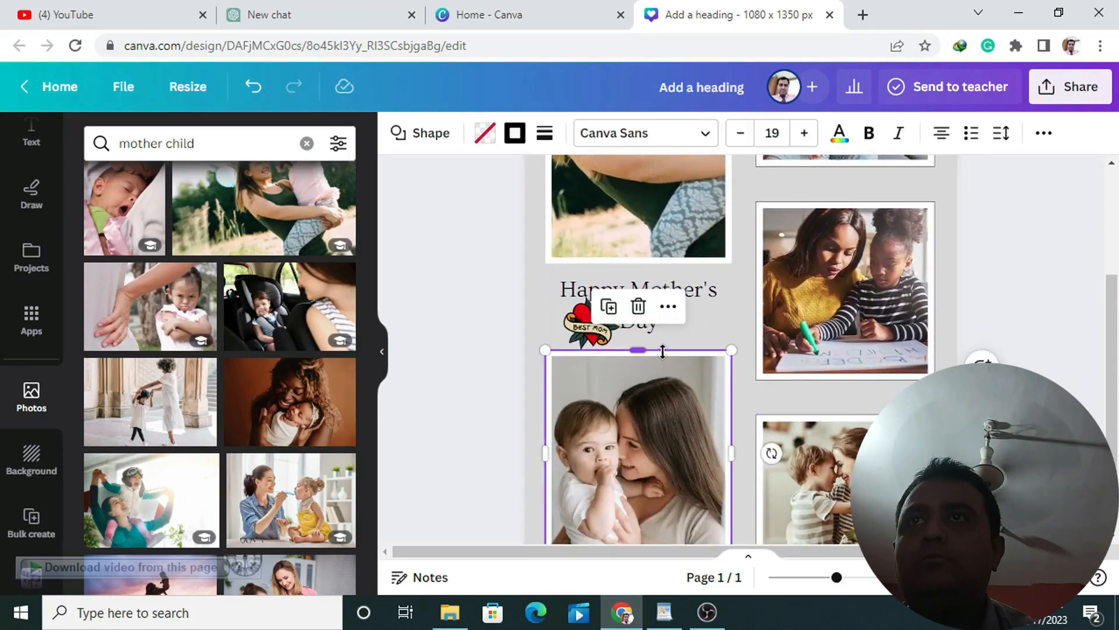
click(675, 181)
scroll(501, 297, up, 2)
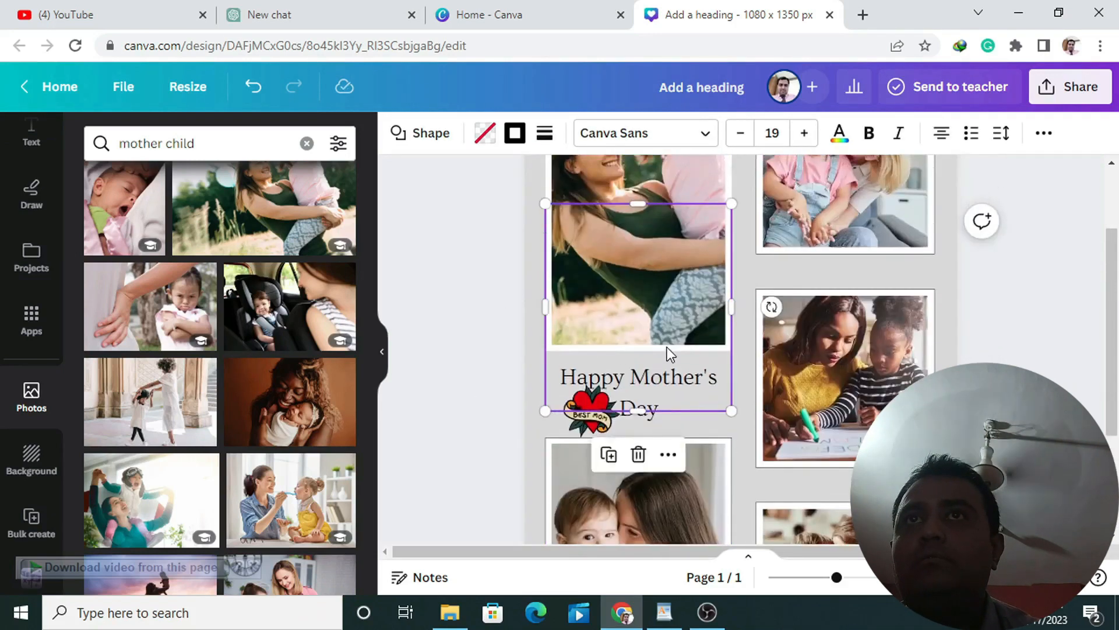
click(486, 334)
scroll(640, 350, up, 2)
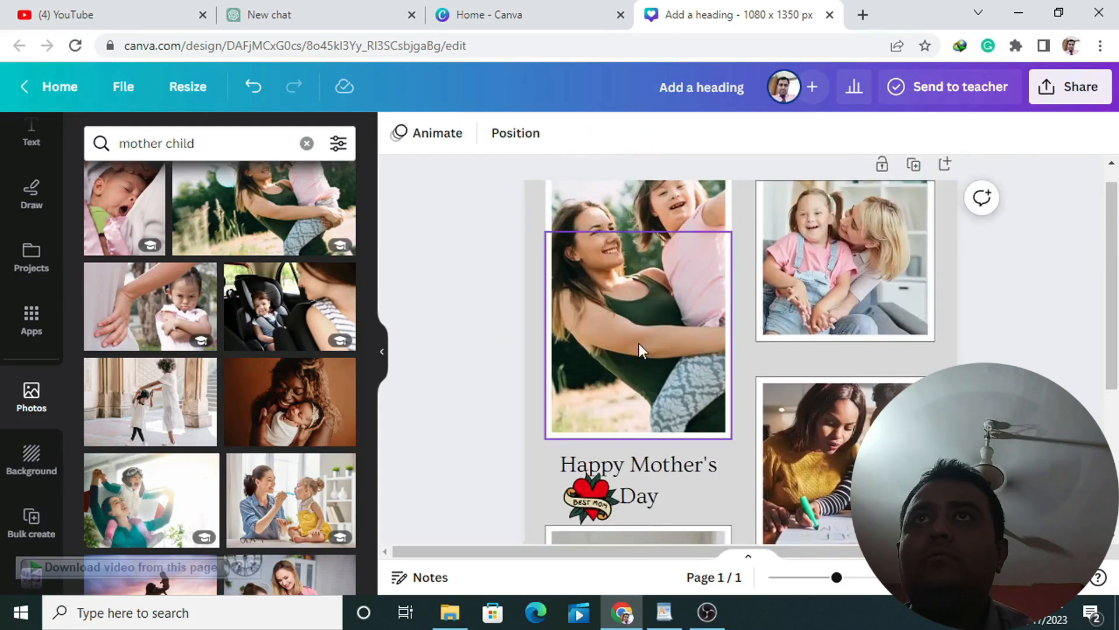
click(631, 237)
drag(639, 232, 640, 162)
click(997, 391)
scroll(997, 390, up, 1)
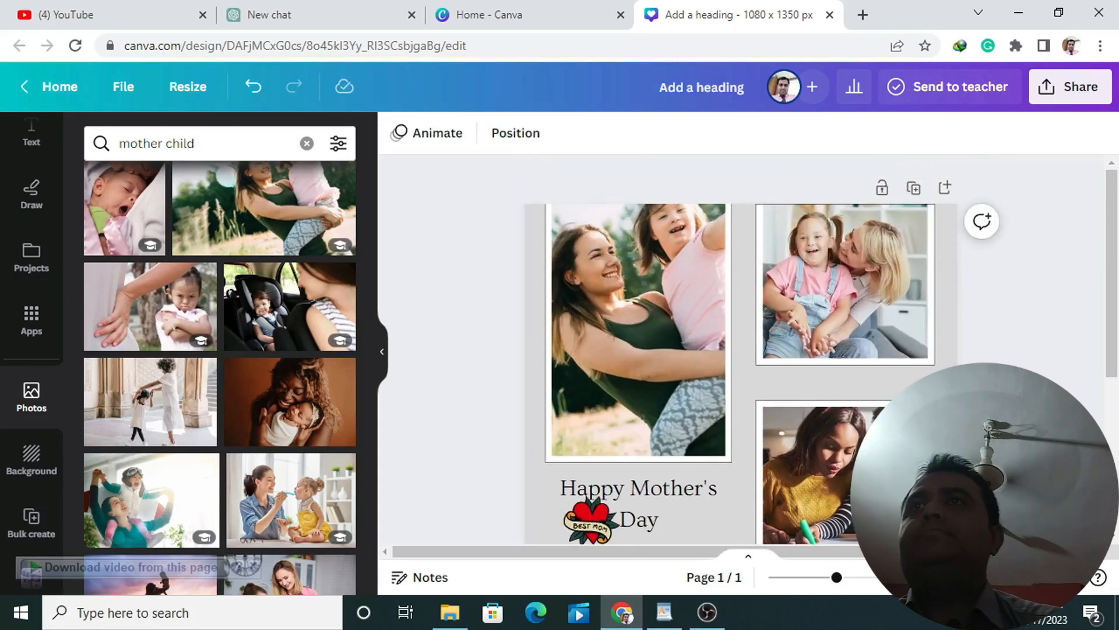
Step: Add a second page to the design and set its background colour to white
scroll(997, 390, down, 2)
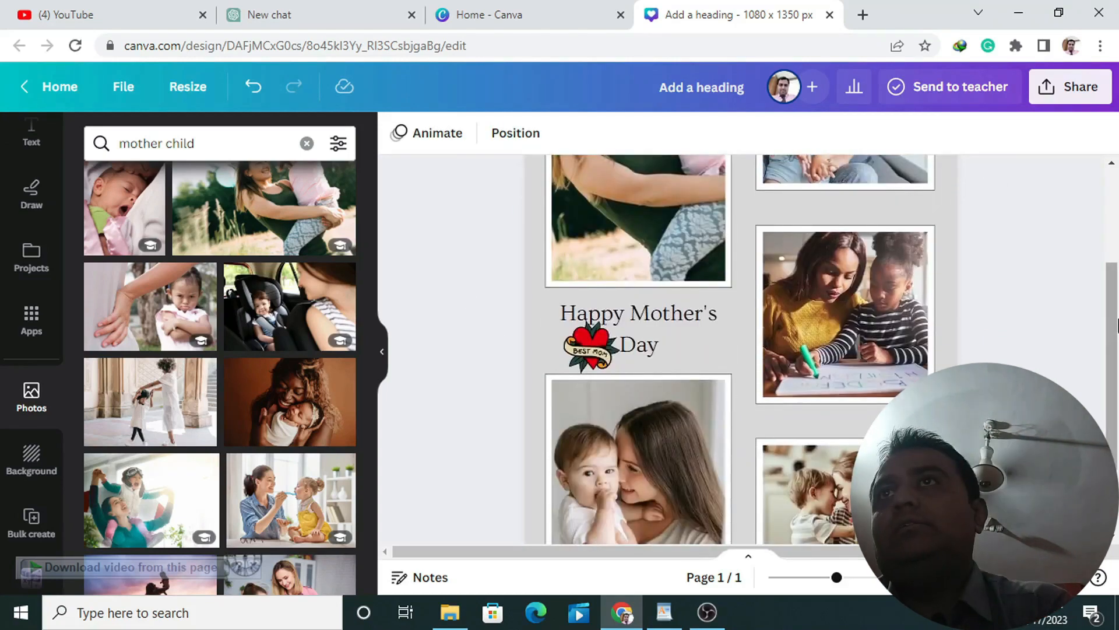
scroll(741, 350, up, 3)
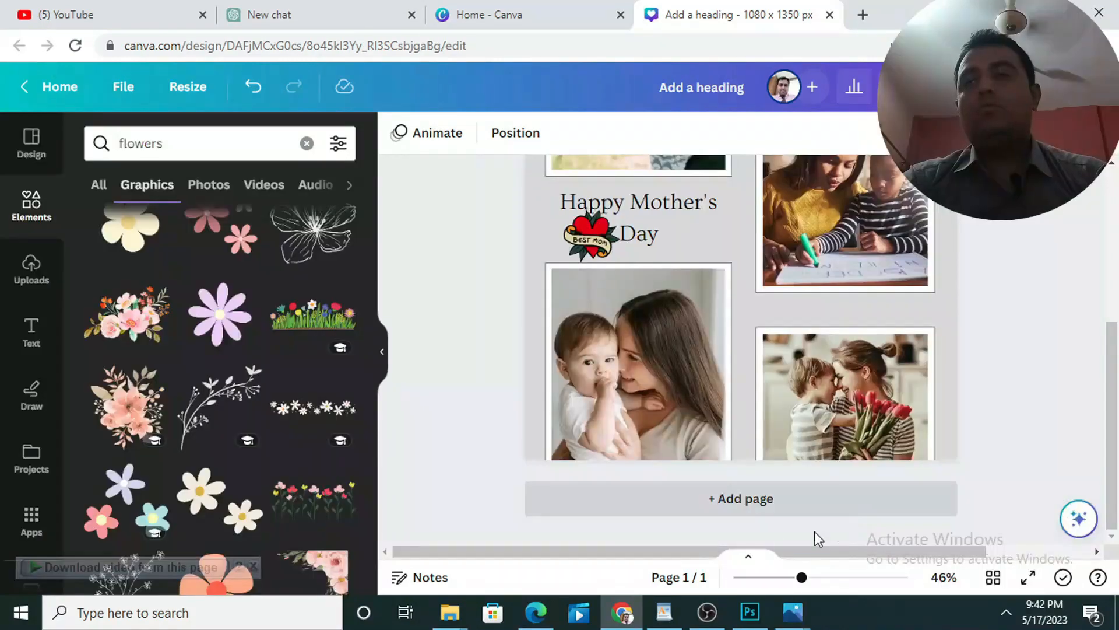
click(751, 501)
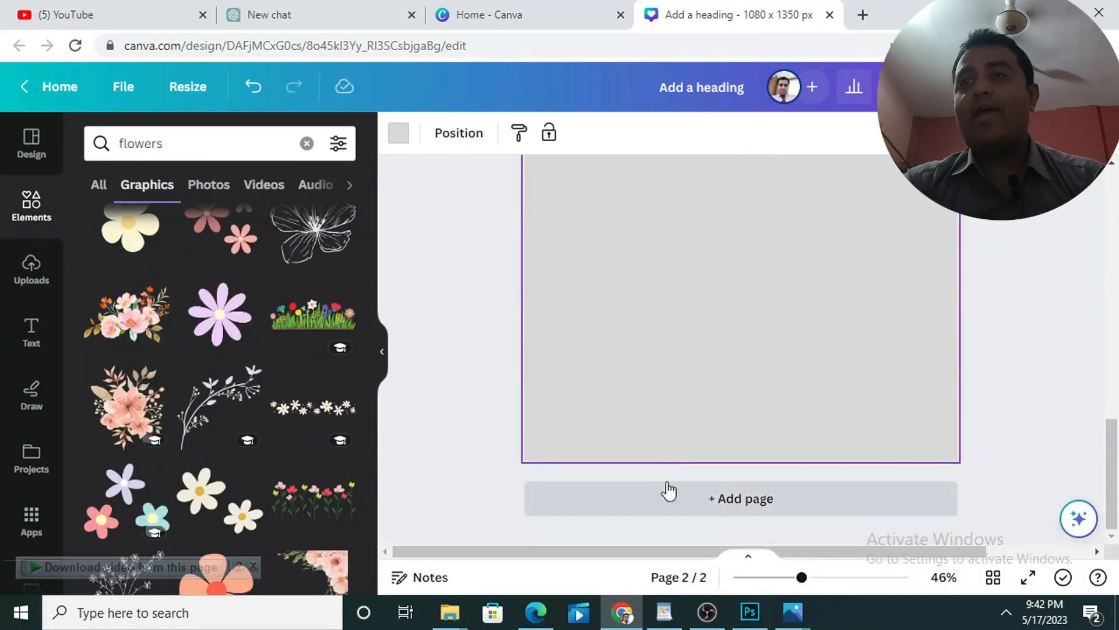
click(399, 133)
click(153, 287)
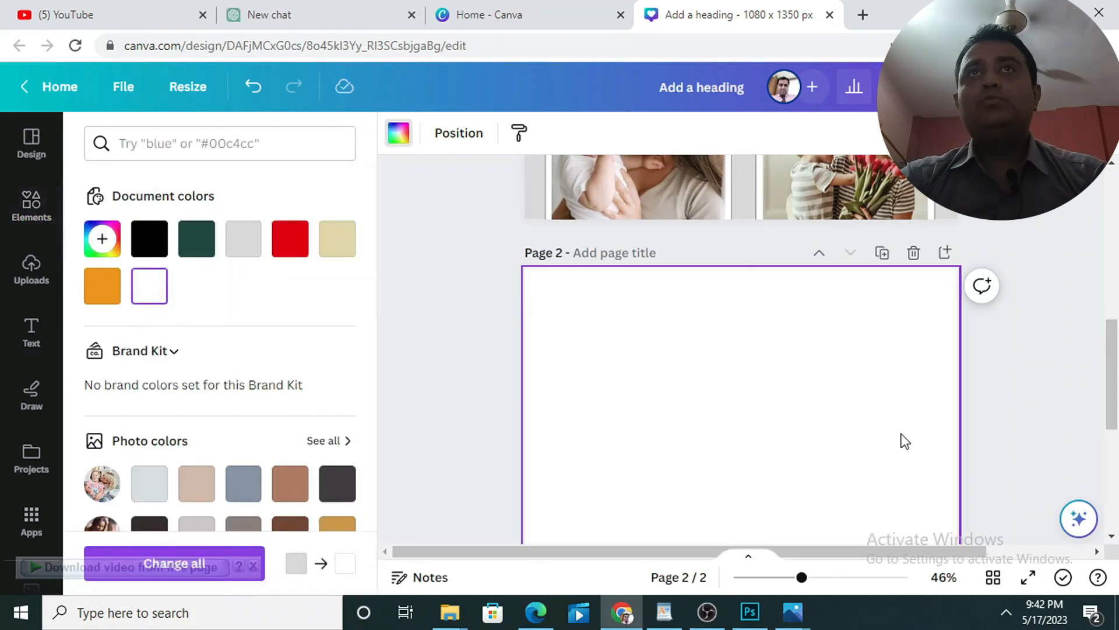
scroll(780, 396, down, 2)
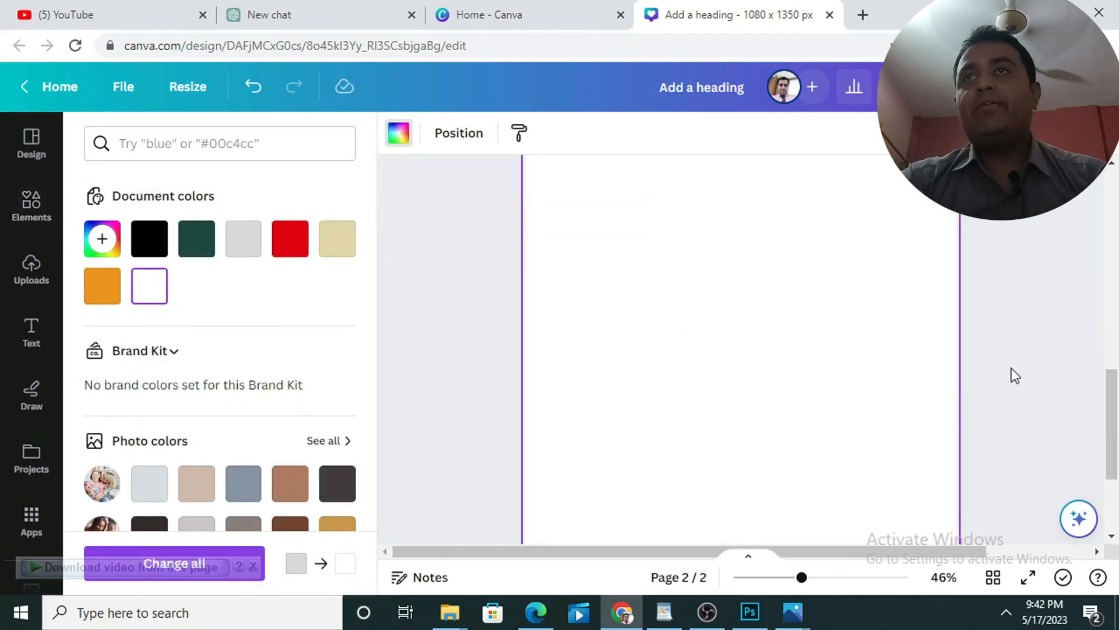
click(448, 327)
scroll(685, 382, up, 1)
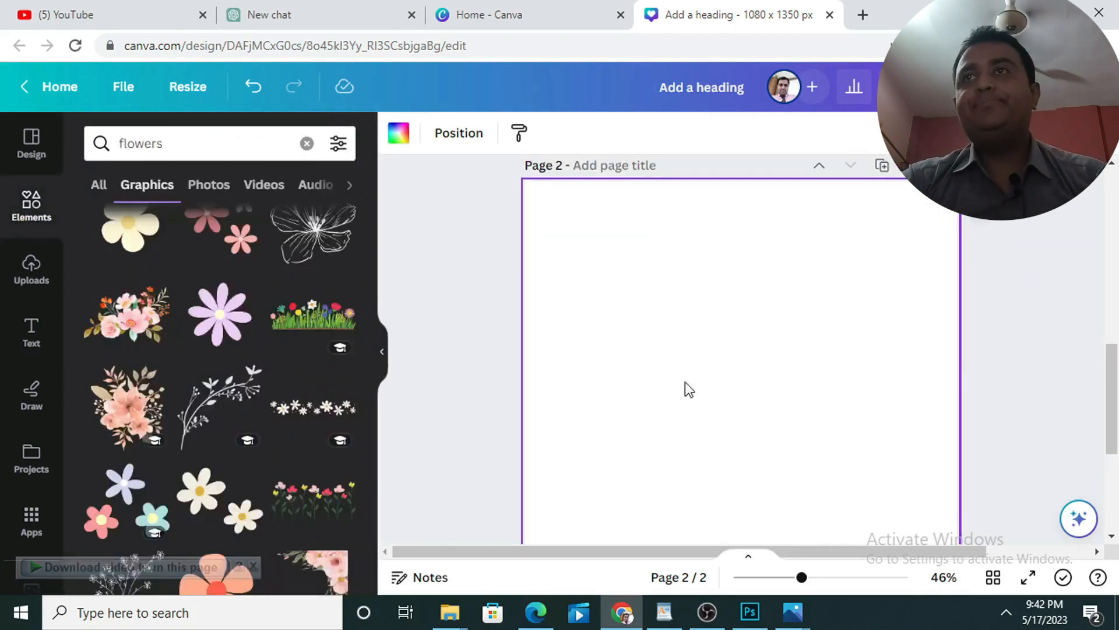
Step: Search the graphics library for "paint splash"
click(192, 156)
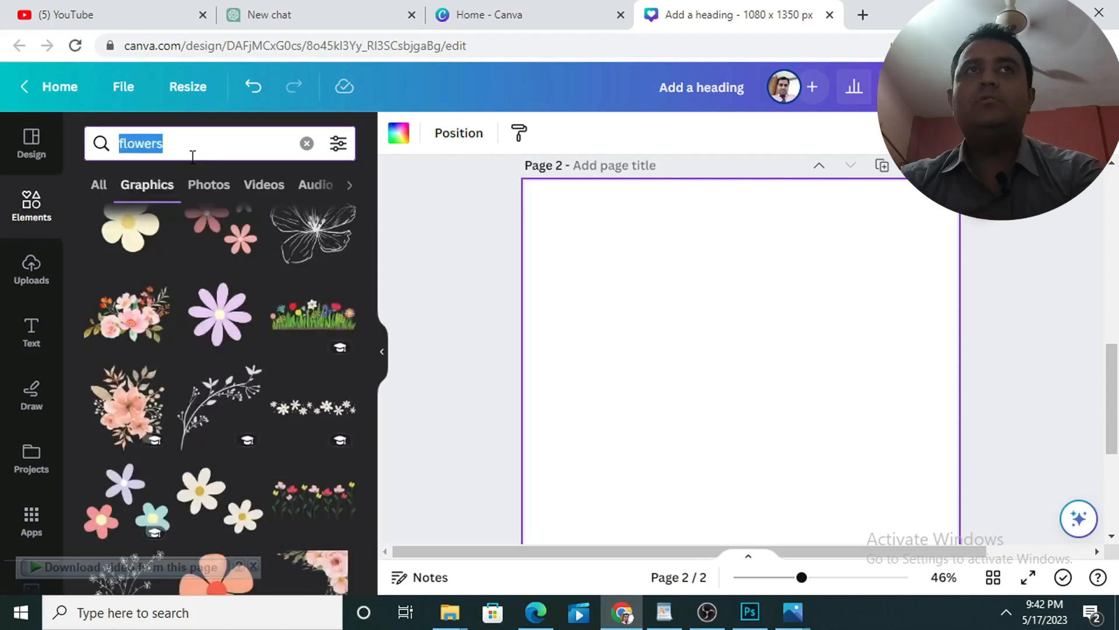
text(pa)
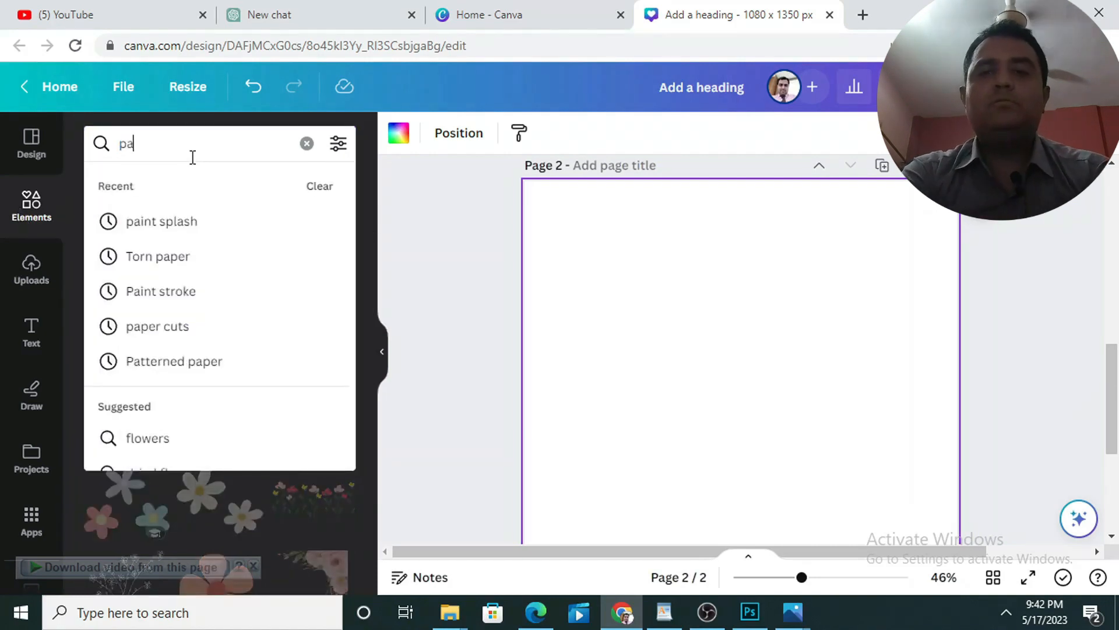
text(int)
key(Down)
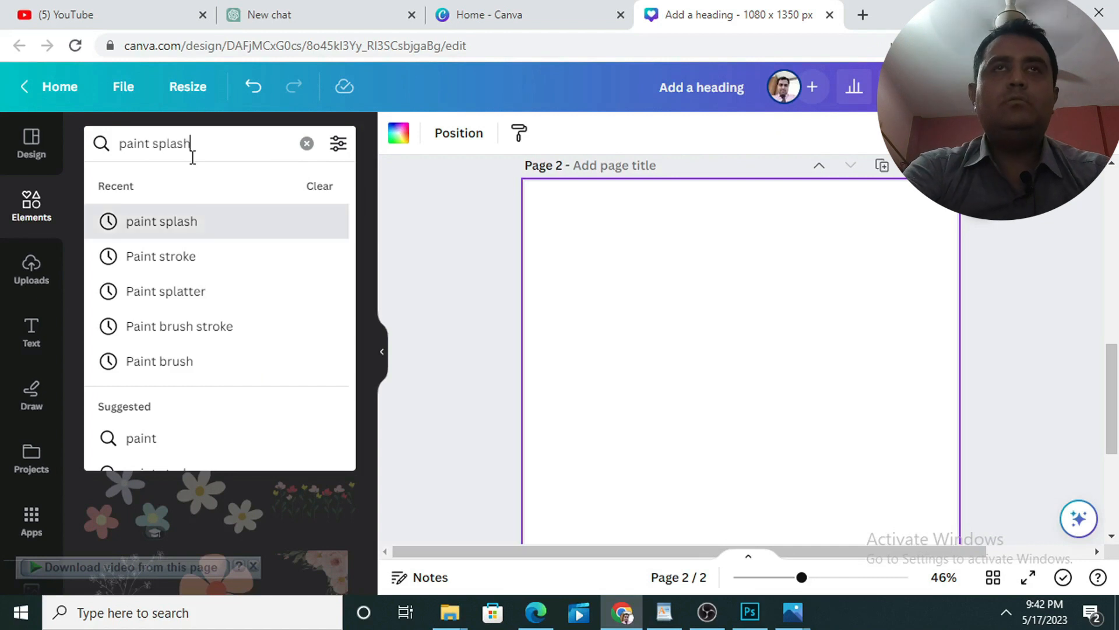
click(172, 215)
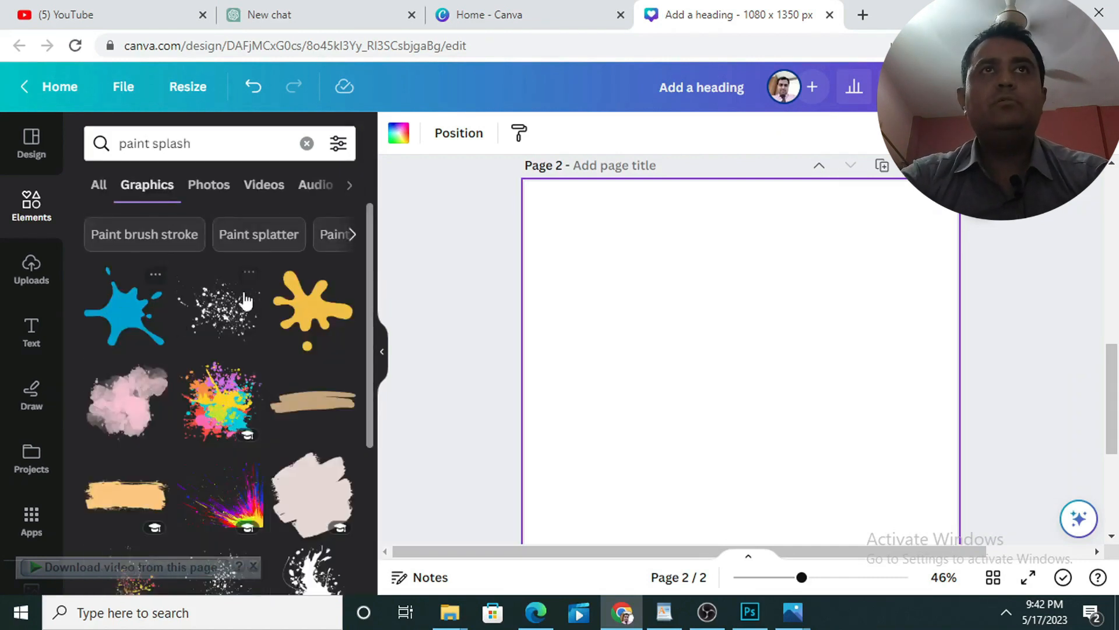
Step: Add the fine speckled splatter graphic to the upper part of page 2 and enlarge it to about 762 × 571
click(231, 314)
drag(767, 480, 744, 339)
drag(807, 375, 760, 350)
drag(880, 415, 893, 432)
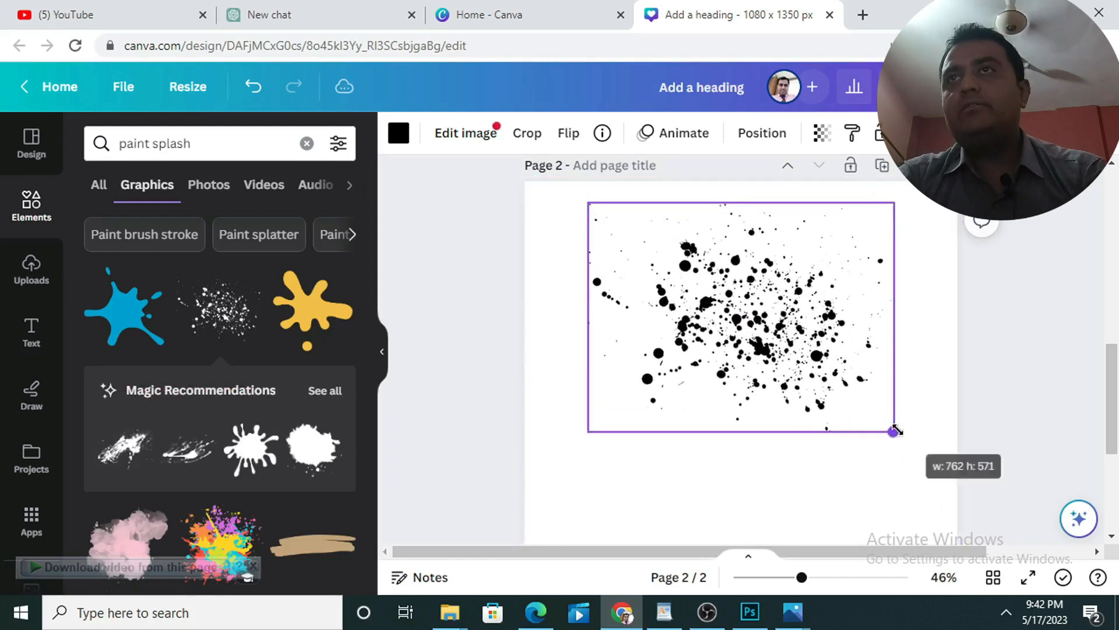
drag(778, 388, 777, 378)
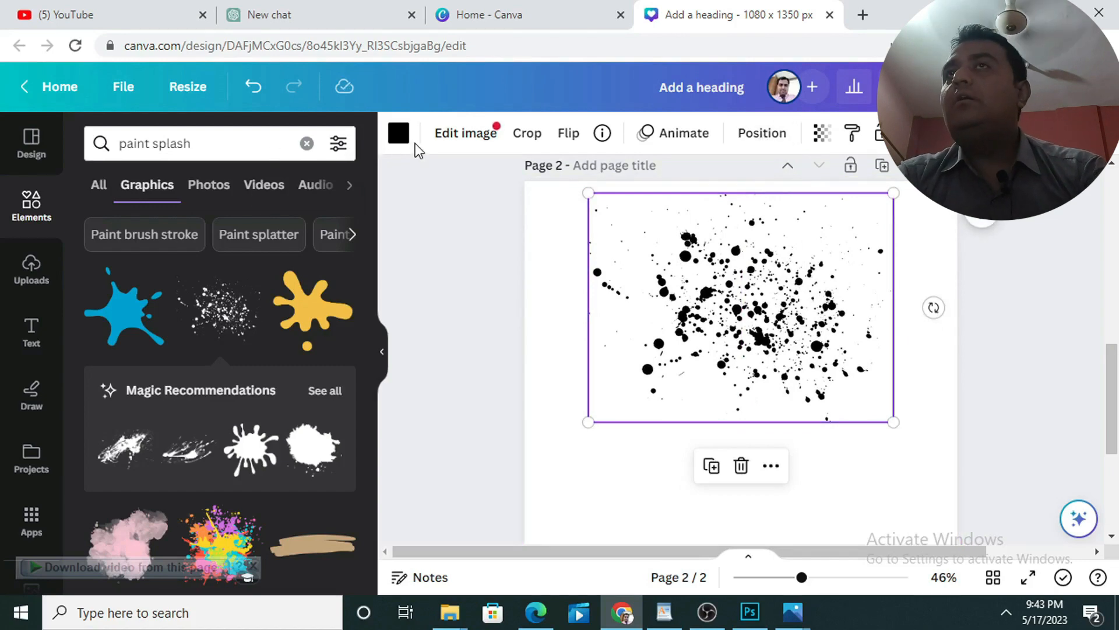
Step: Recolour the splatter graphic with pink from the default solid colours
click(399, 133)
scroll(177, 513, down, 5)
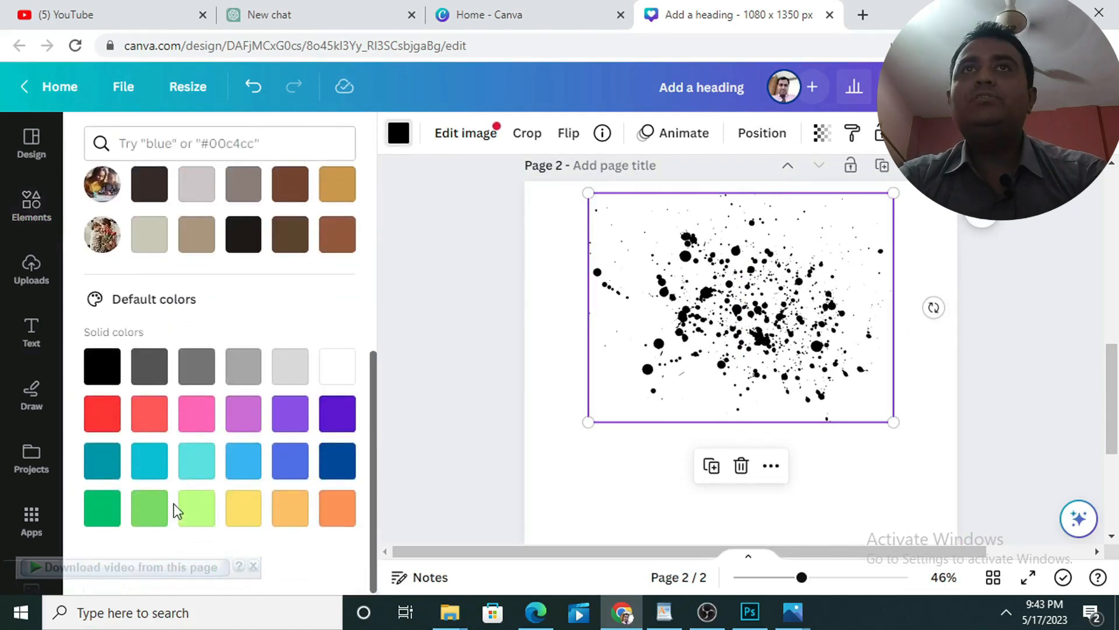
click(199, 421)
click(926, 380)
click(896, 217)
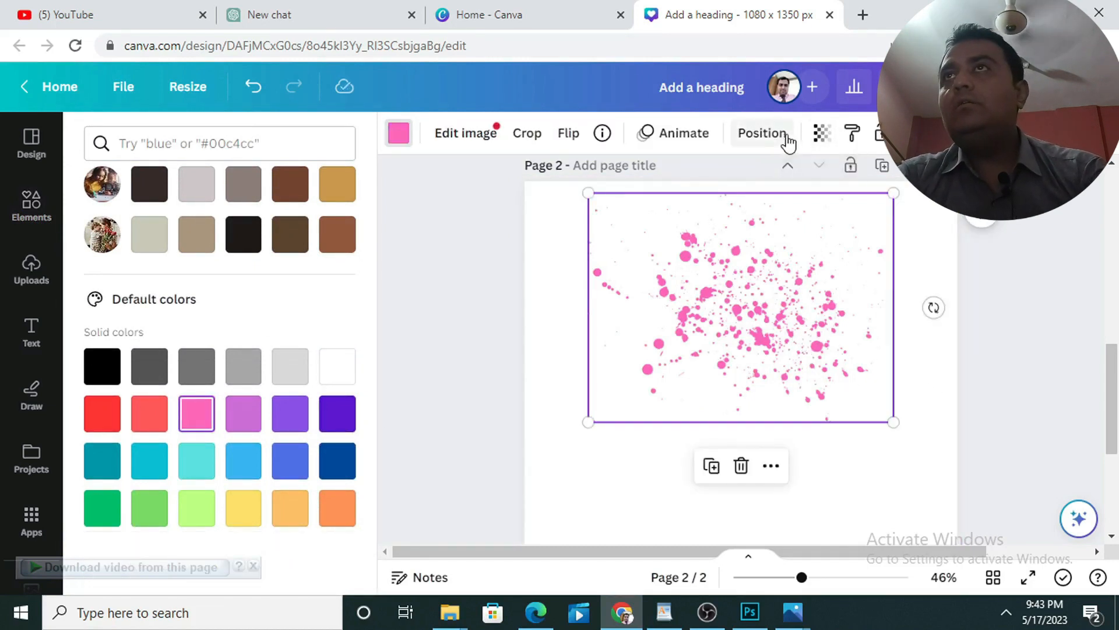
Step: Lower the pink splatter's transparency value to about 71
click(822, 135)
drag(821, 210, 776, 210)
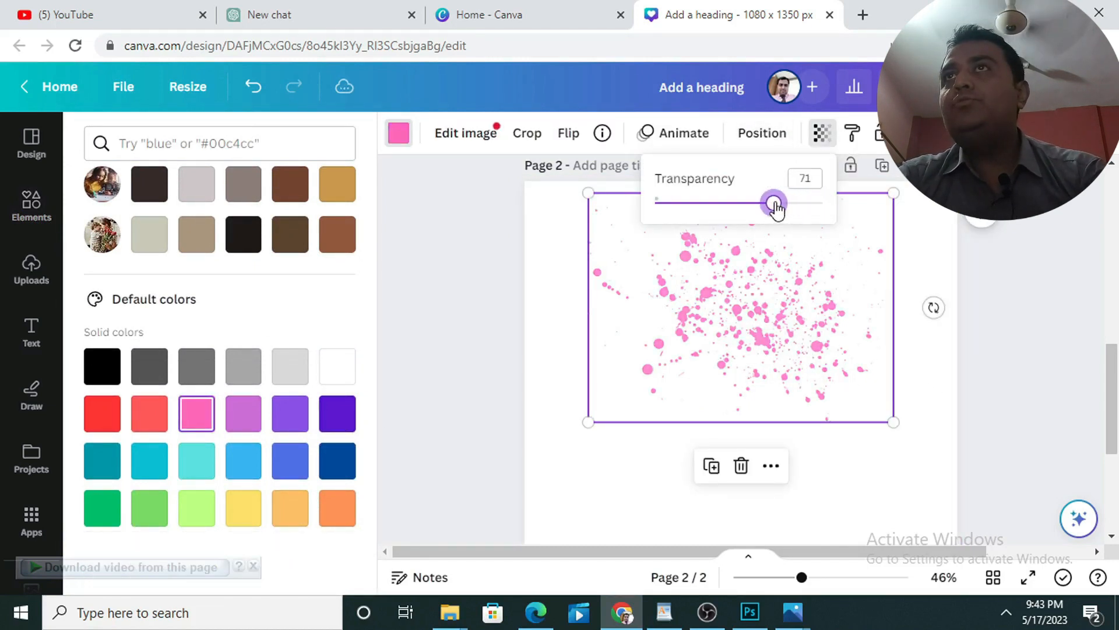
click(824, 249)
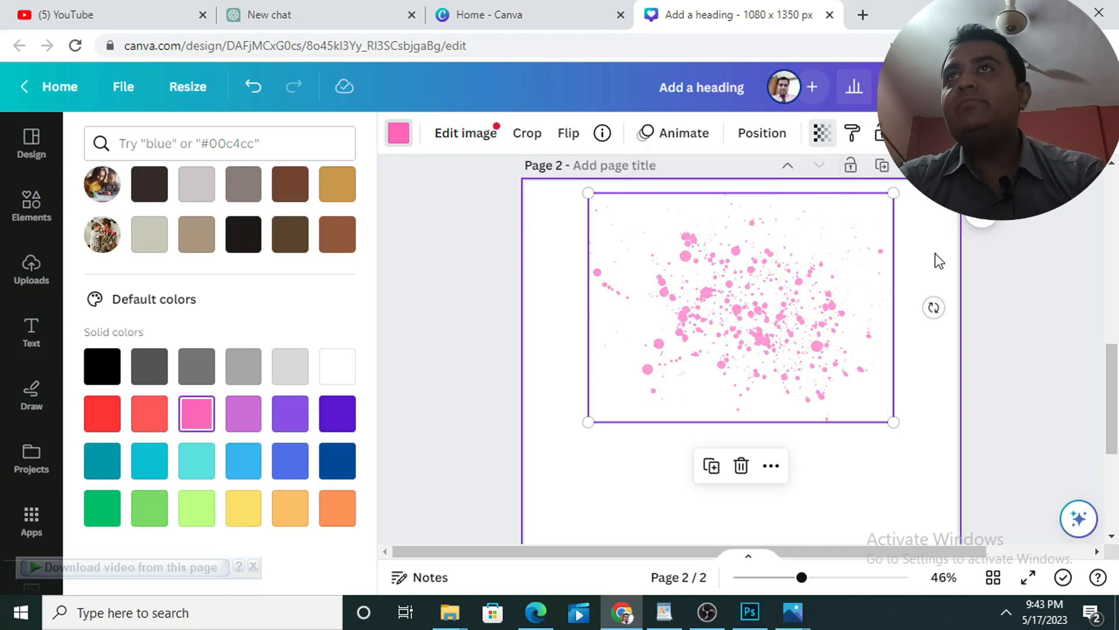
Step: Add a heading text box to page 2 reading "Happy Mother's Day"
click(50, 324)
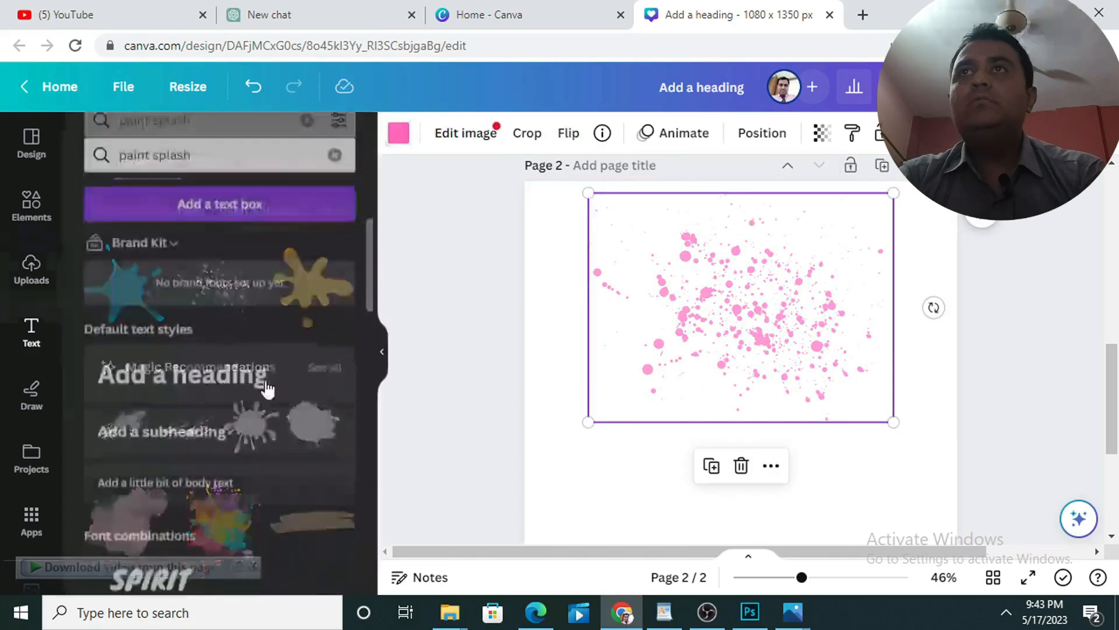
click(225, 382)
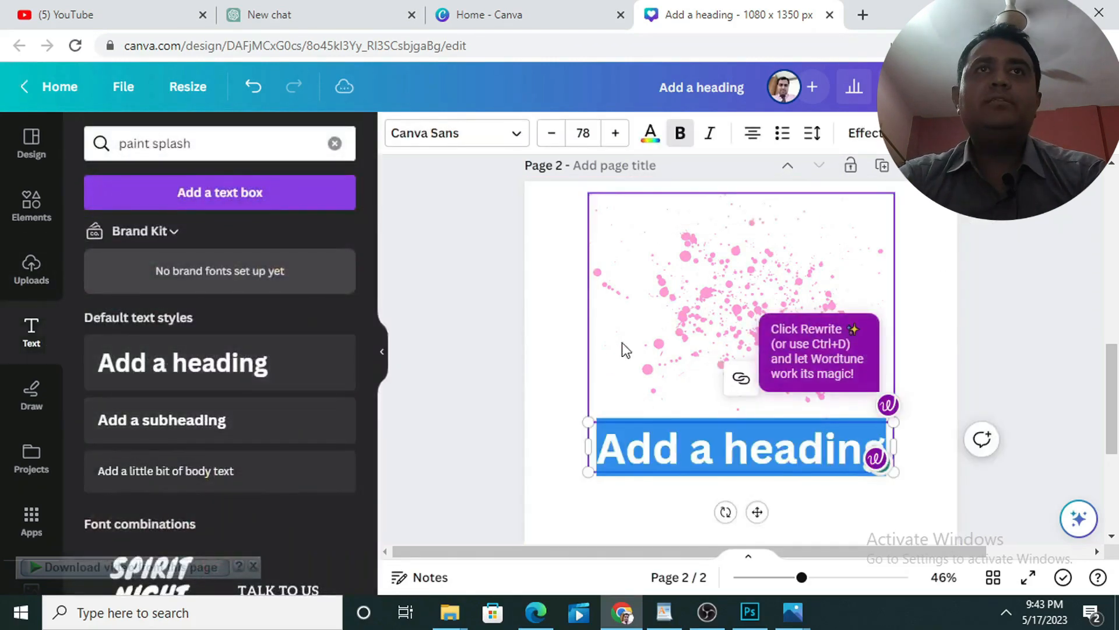
click(560, 420)
double_click(668, 449)
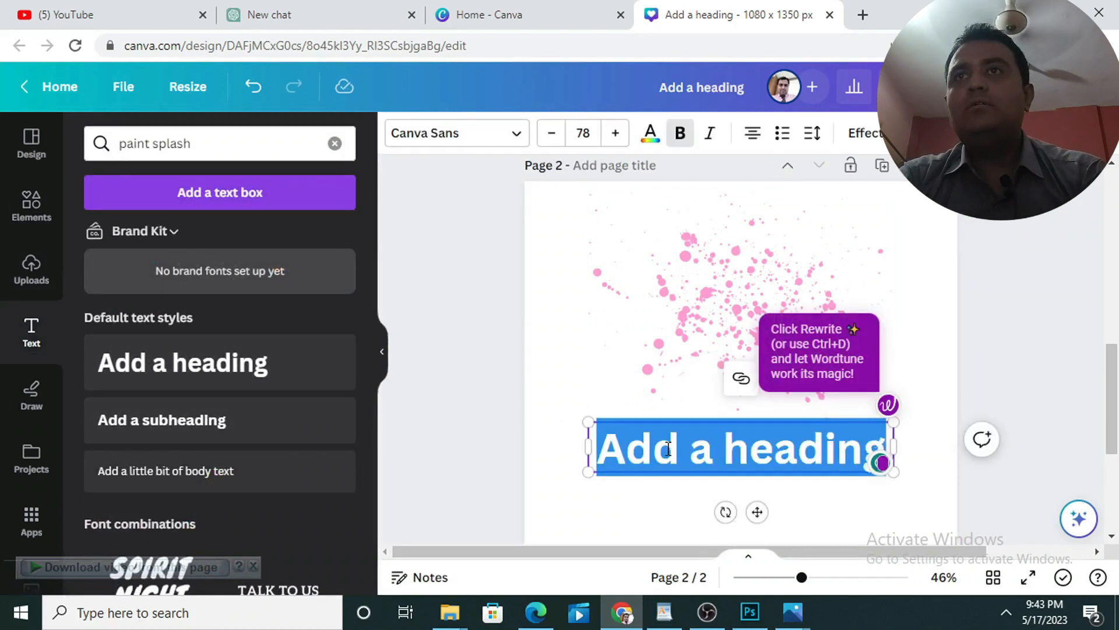
text(Happ)
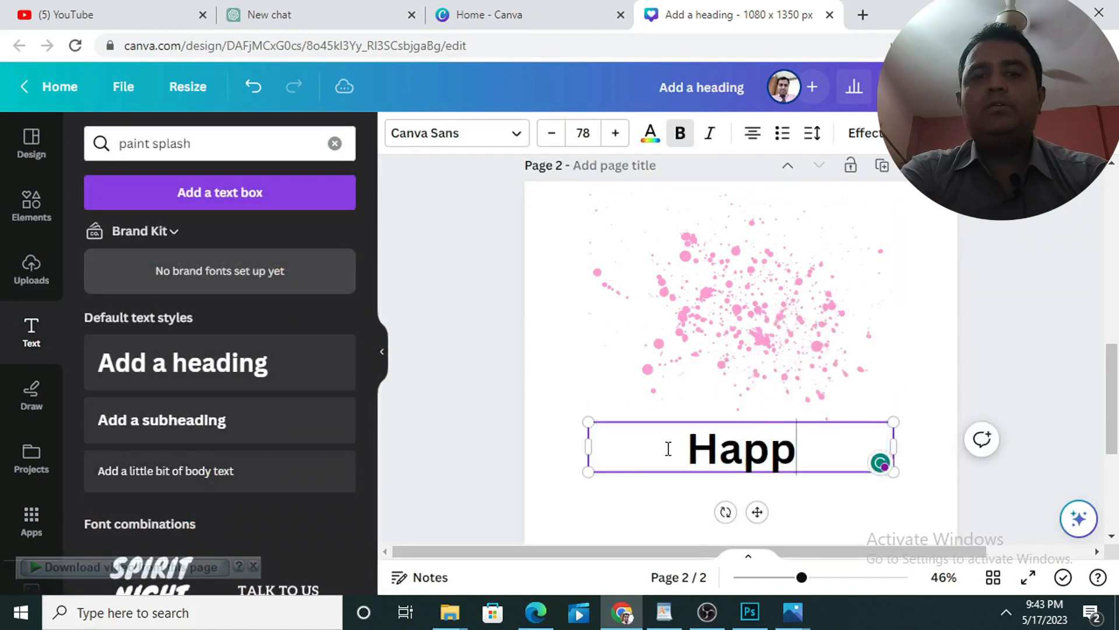
text(y Mpthers)
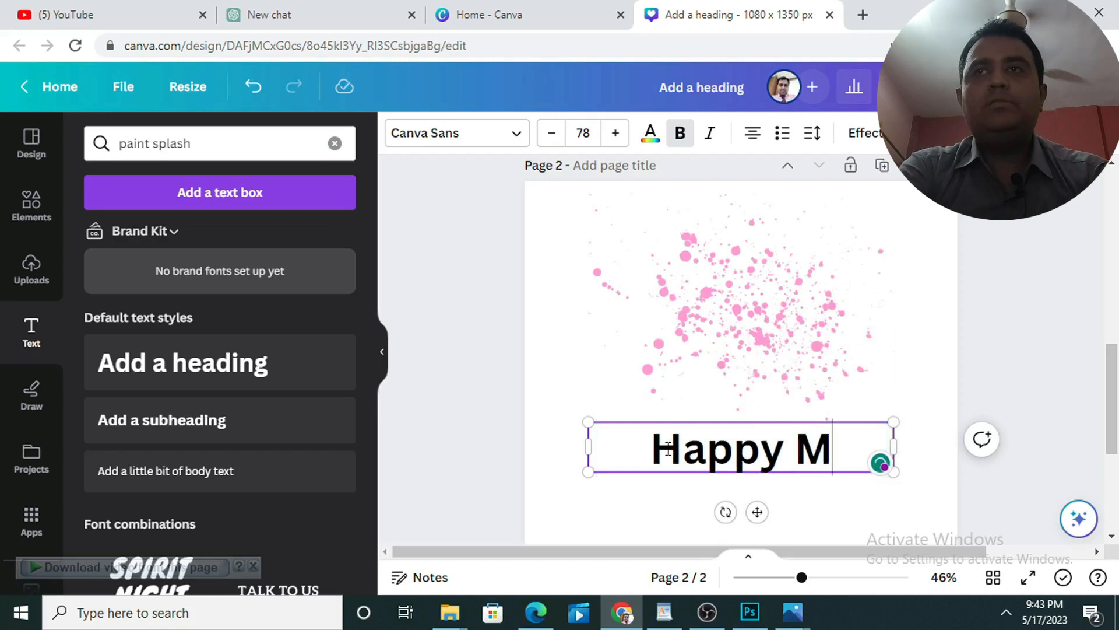
key(BackSpace)
key(BackSpace)
key(BackSpace)
key(BackSpace)
key(BackSpace)
key(BackSpace)
text(other's Day)
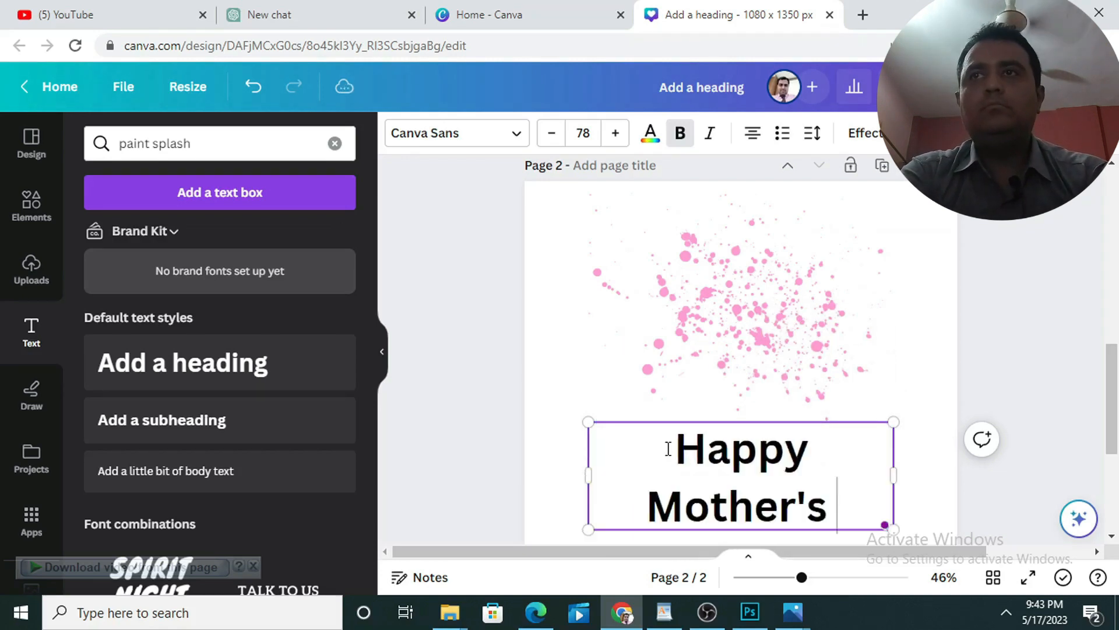
click(512, 365)
Step: Move the "Happy Mother's Day" heading up over the pink splatter and change its font to Ovo
drag(751, 481, 751, 279)
click(470, 134)
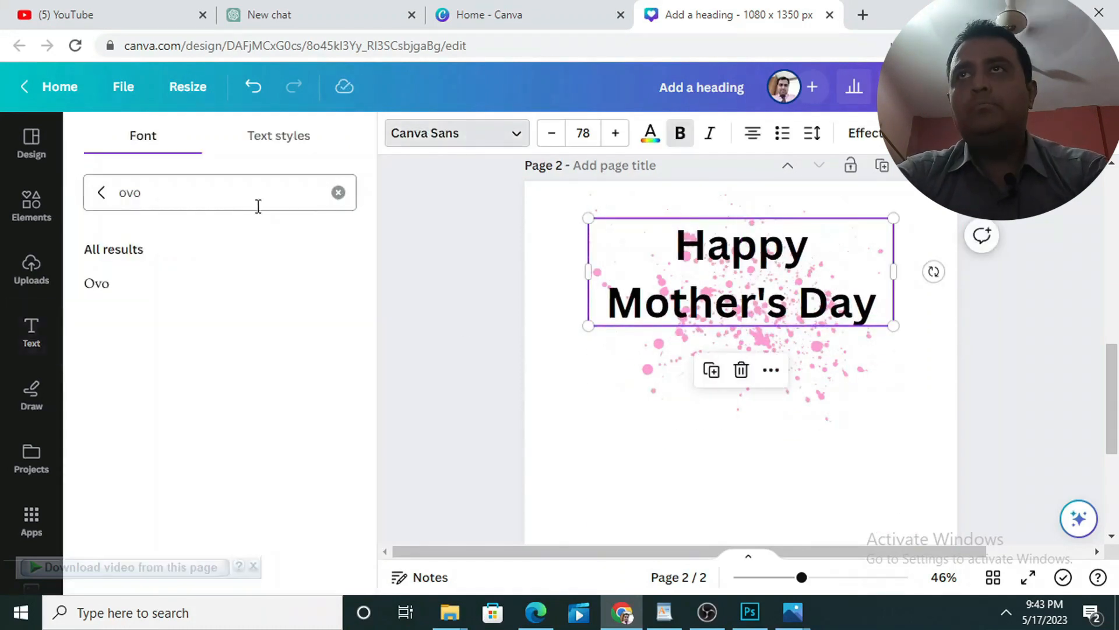
click(97, 284)
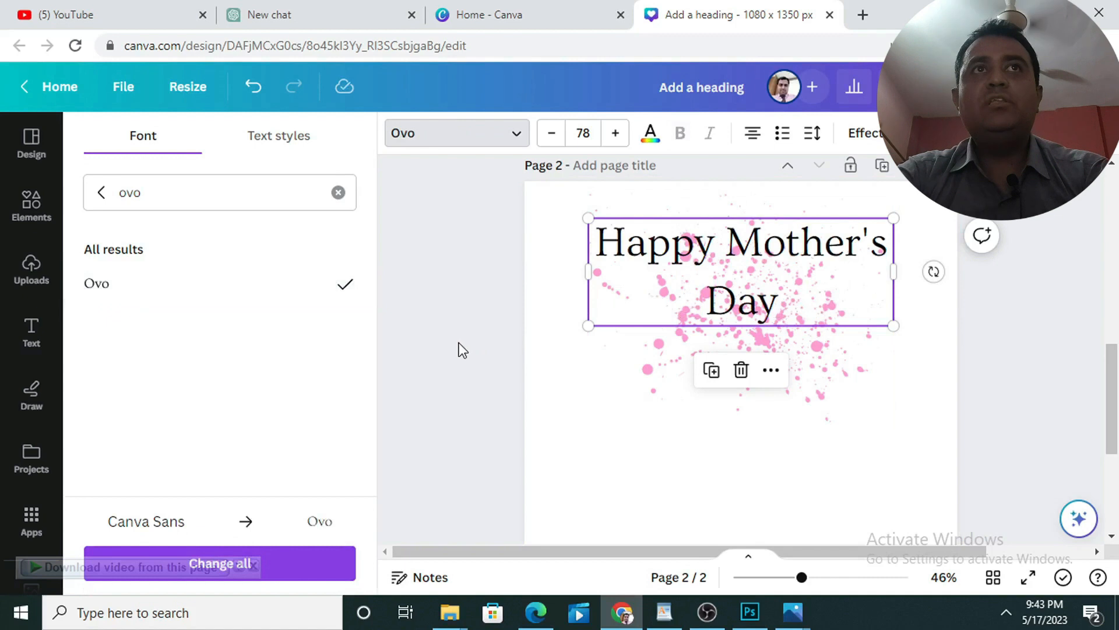
click(711, 266)
mouse_move(713, 265)
mouse_down()
mouse_move(713, 288)
mouse_move(712, 272)
mouse_up()
Step: Set the heading's font size to 90 and shift it slightly upward over the splatter
click(585, 134)
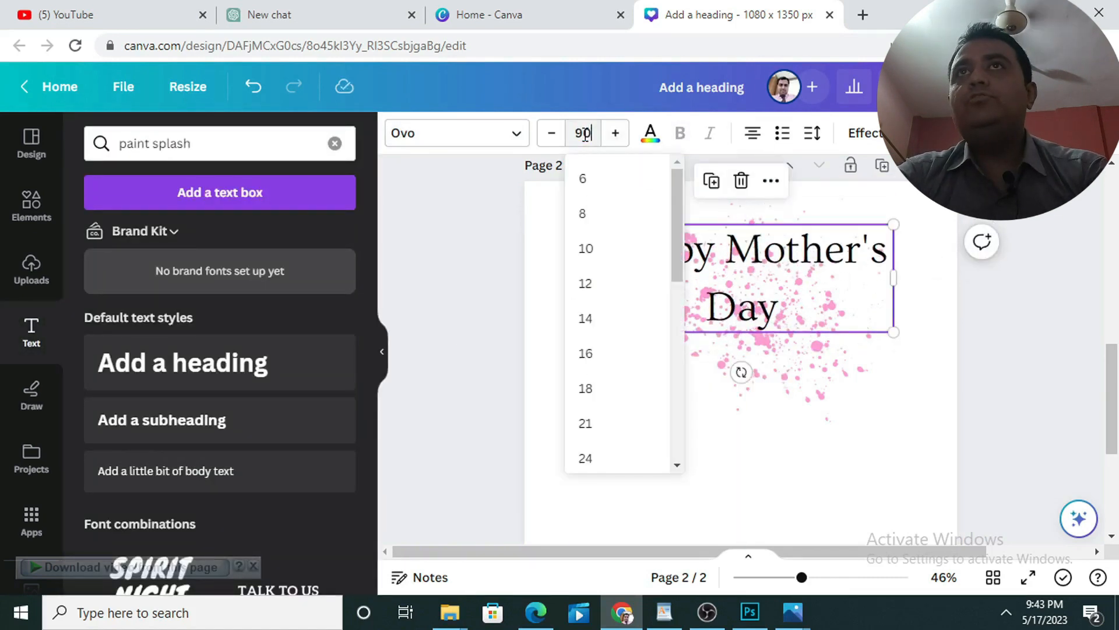
key(Return)
click(595, 385)
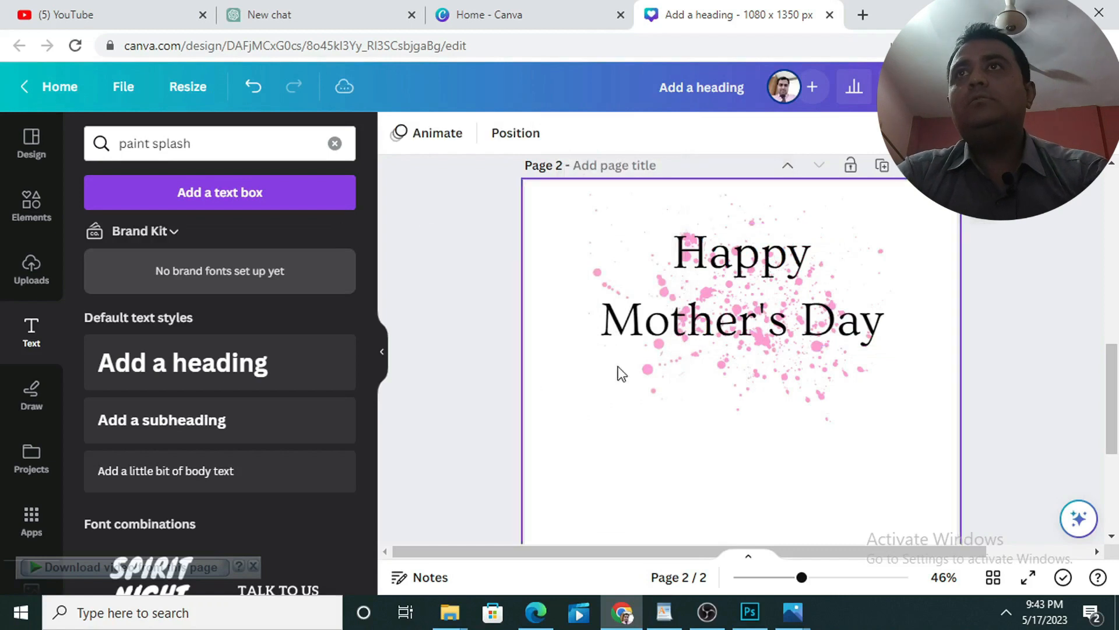
mouse_move(703, 330)
mouse_down()
mouse_move(698, 315)
mouse_move(709, 319)
mouse_up()
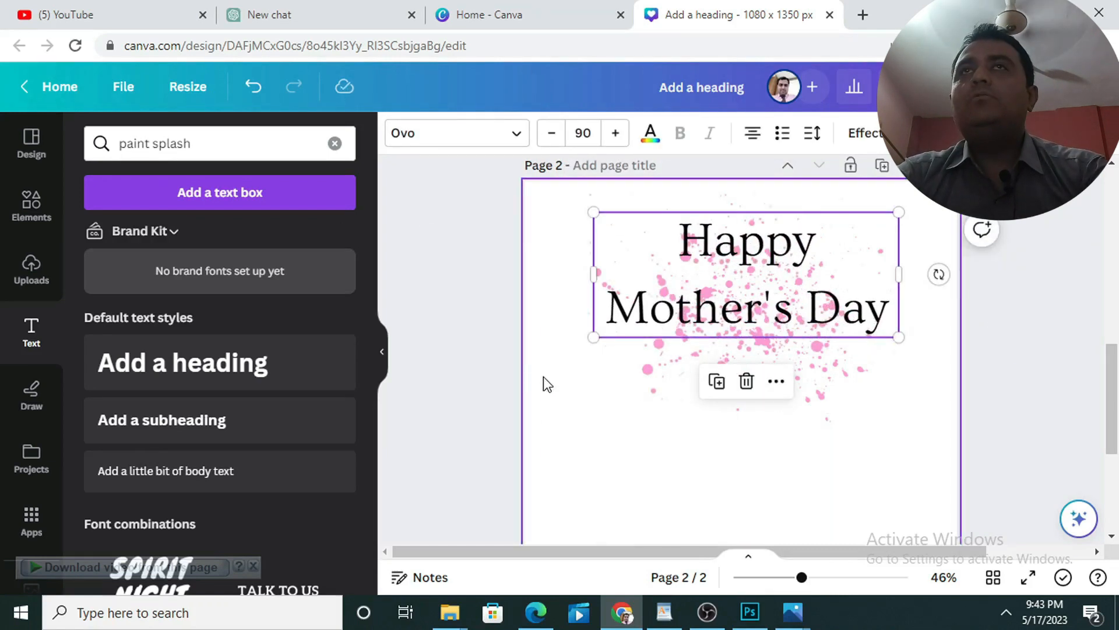
Step: Search the graphics library for "mothers day"
click(38, 206)
triple_click(224, 152)
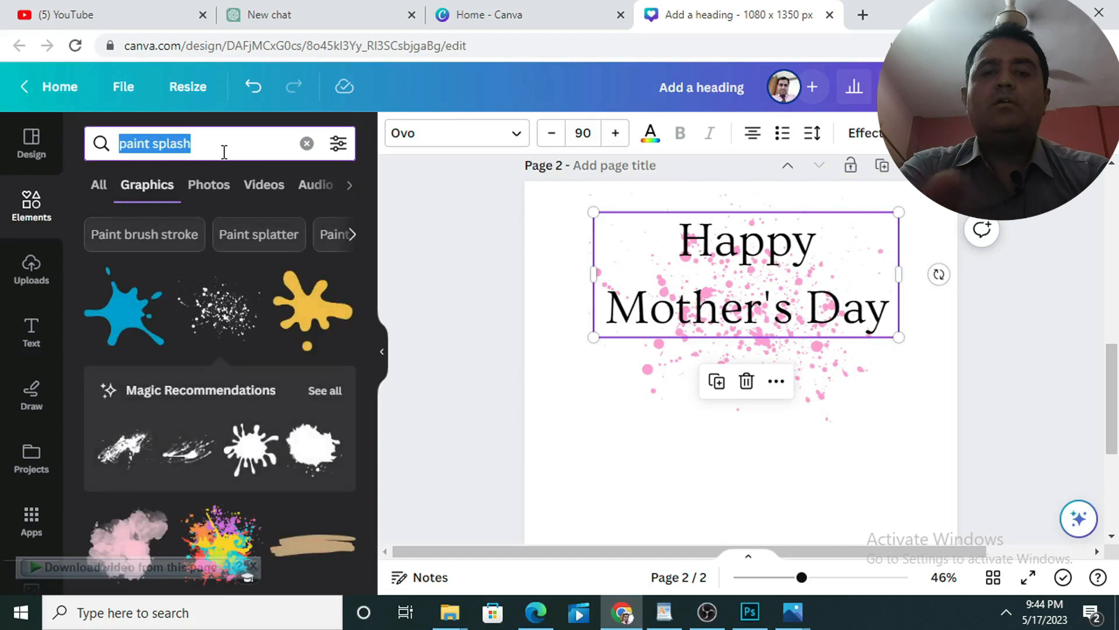
text(mo)
click(157, 222)
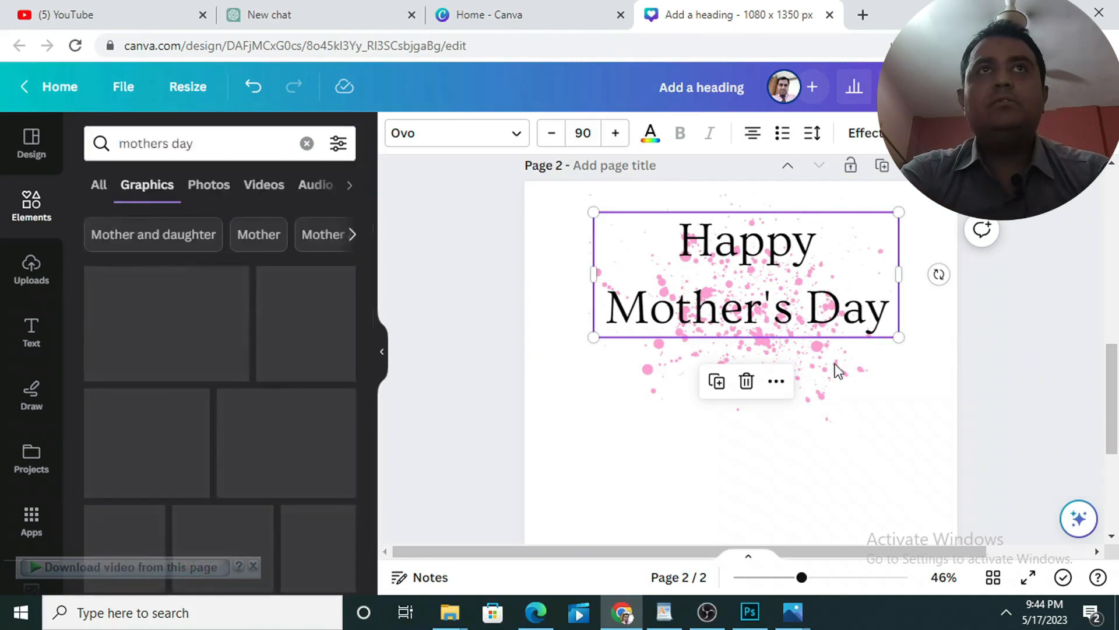
Step: Add the illustration of a mother hugging her daughter with pink flowers and place it at the bottom of page 2
scroll(758, 396, down, 3)
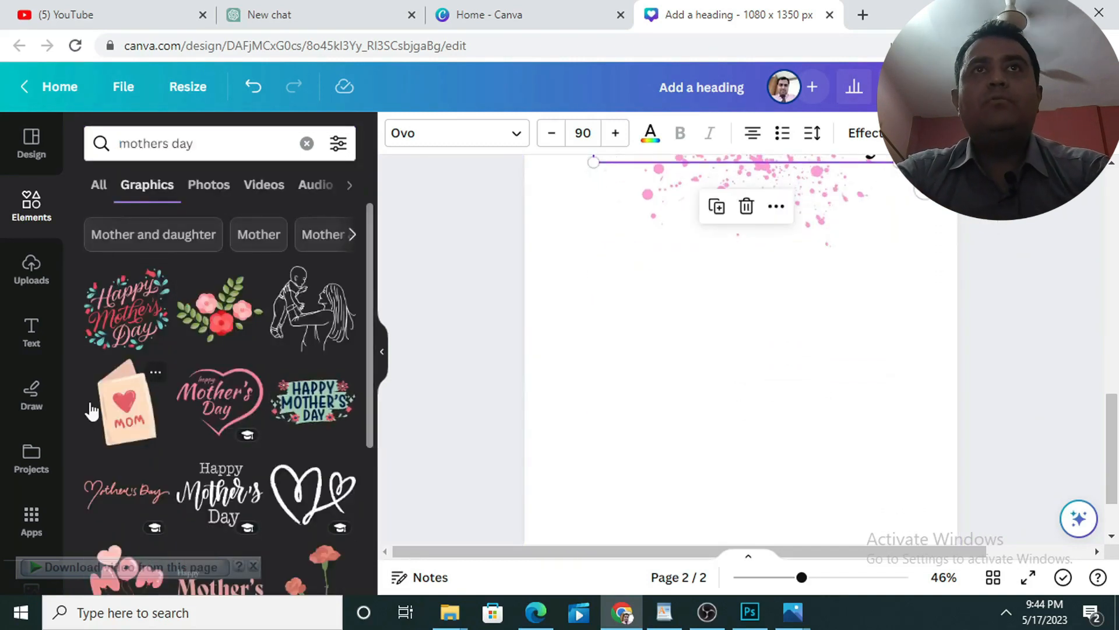
scroll(204, 379, down, 5)
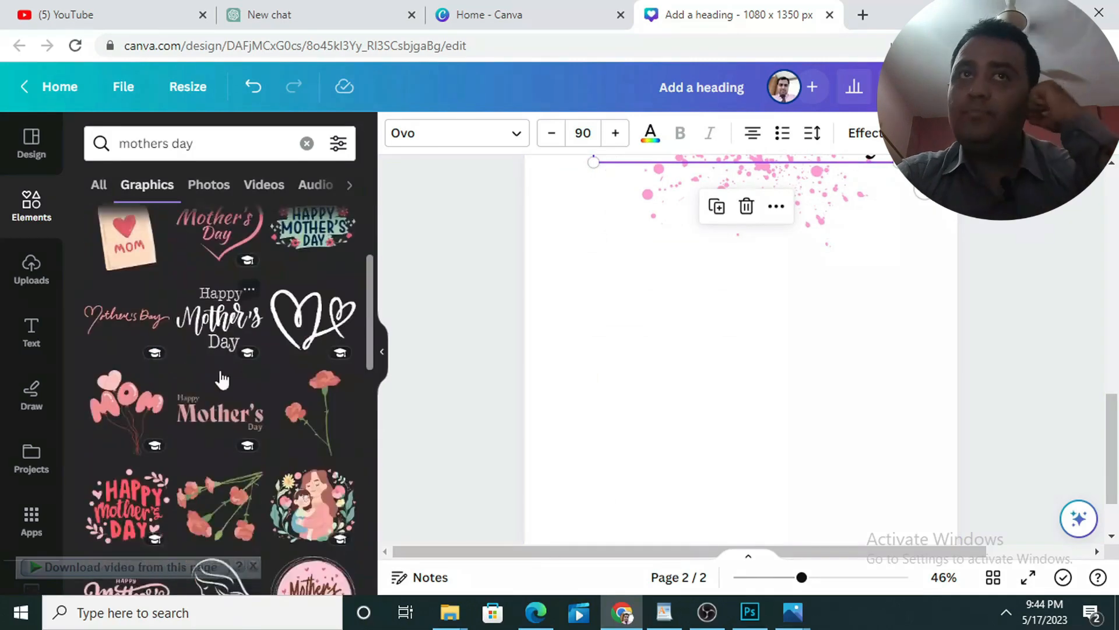
scroll(183, 388, down, 2)
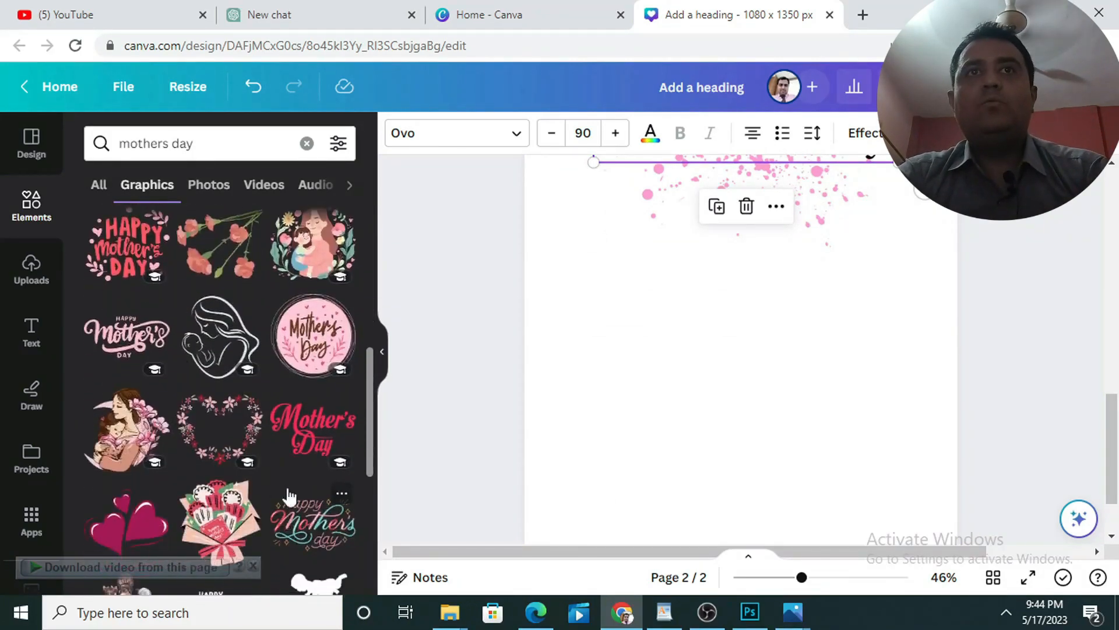
click(112, 443)
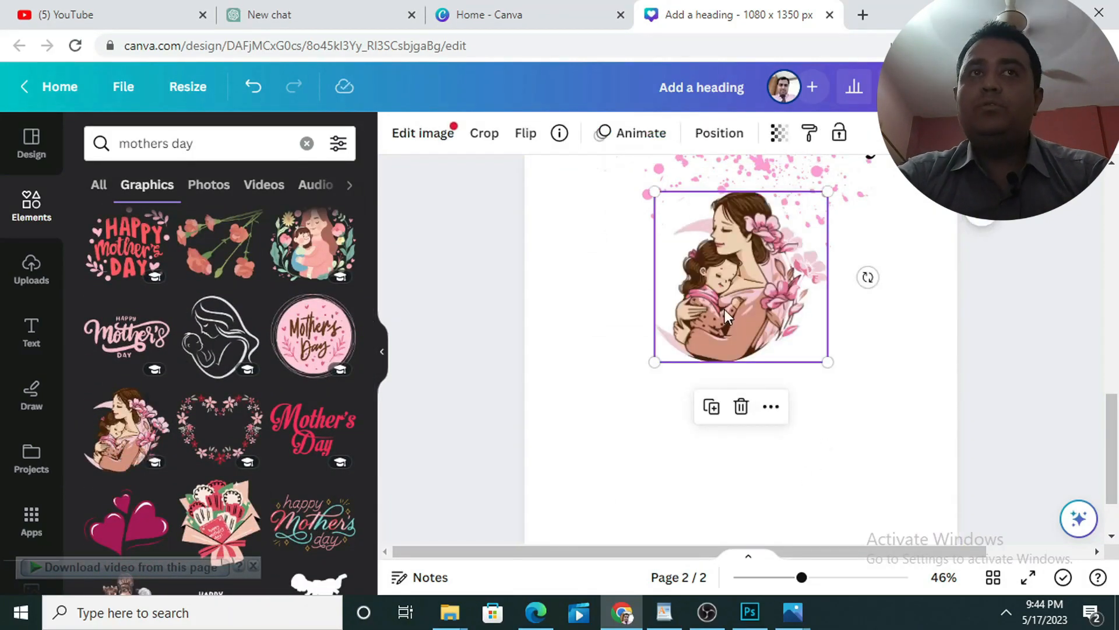
drag(725, 309, 748, 508)
Step: Enlarge the mother-and-daughter illustration and centre it beneath the heading at the page's lower edge
scroll(757, 441, down, 2)
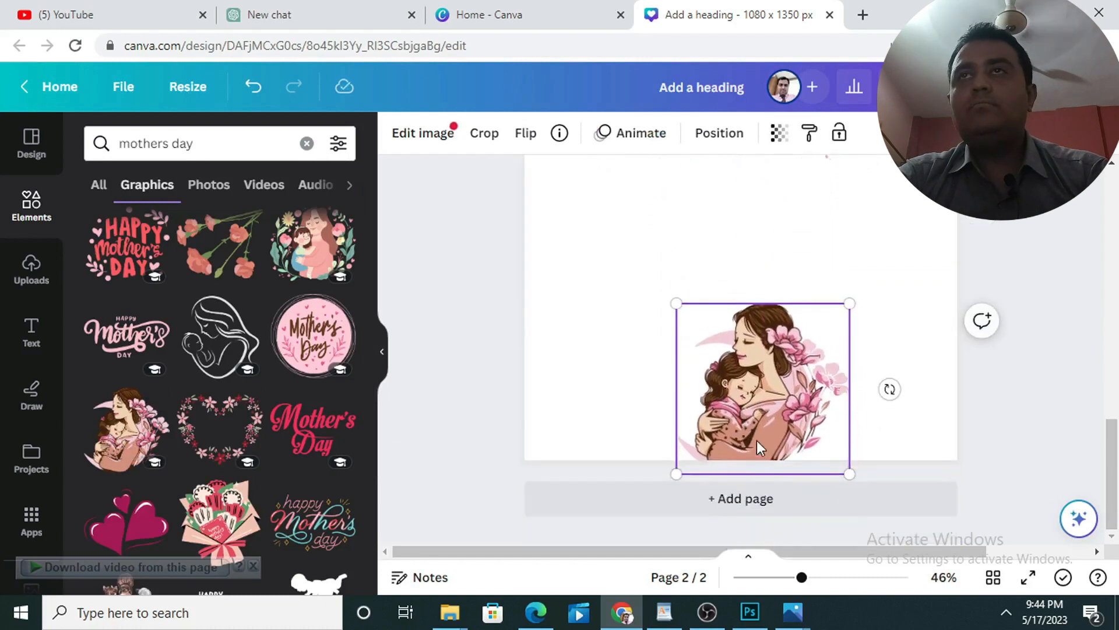
drag(773, 404, 770, 395)
drag(846, 294, 872, 264)
drag(799, 388, 773, 385)
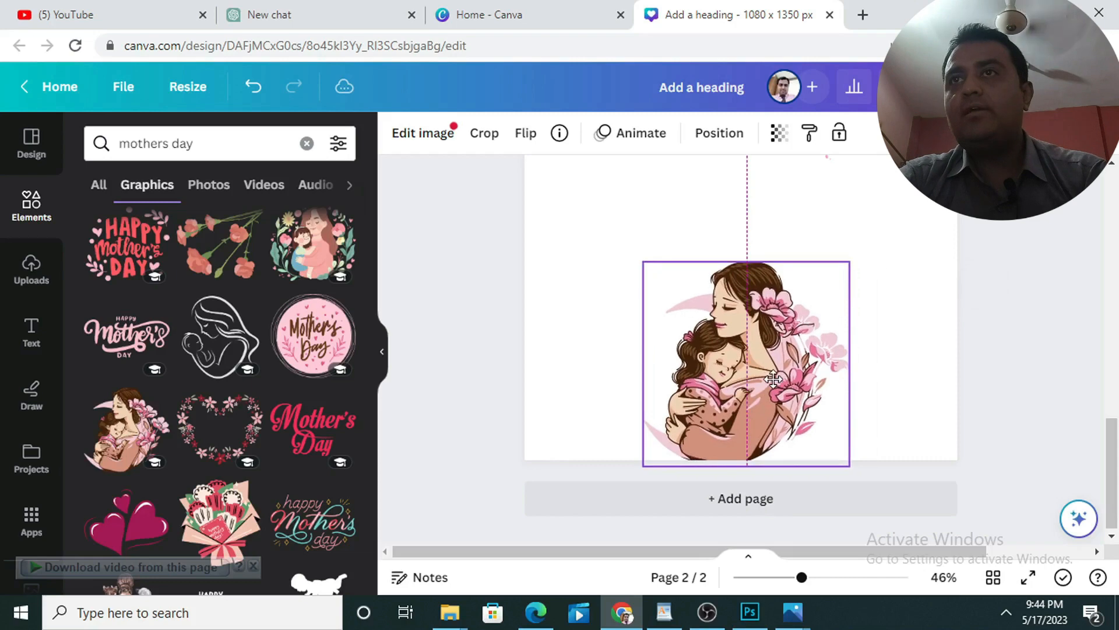
Step: Add the floral heart wreath graphic and position it over the mother's head in the illustration
scroll(307, 458, up, 3)
scroll(307, 458, up, 5)
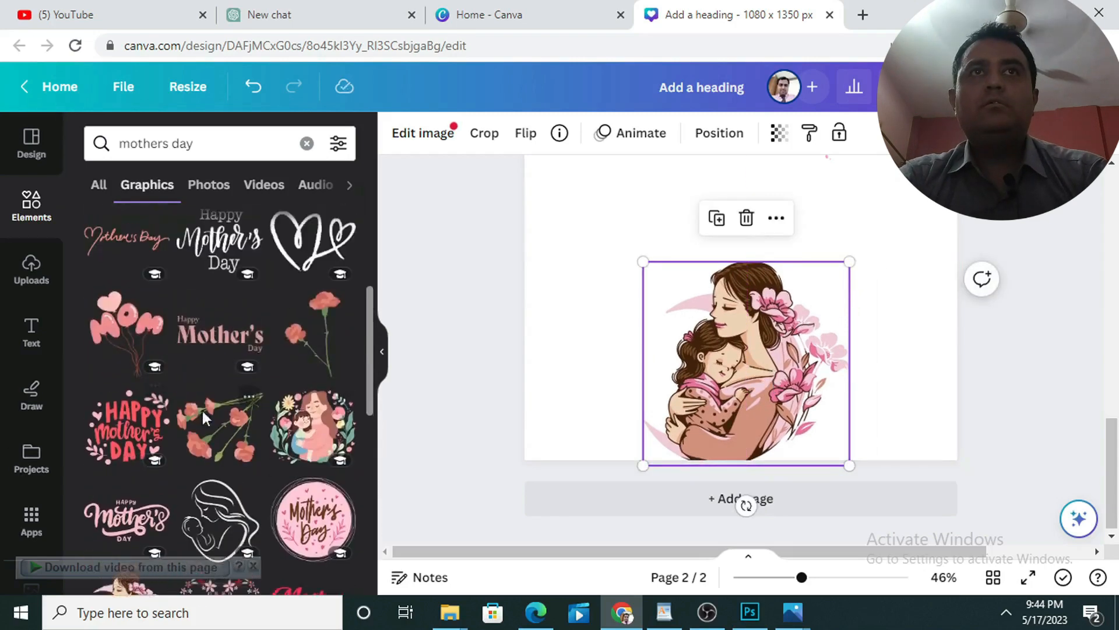
scroll(289, 480, down, 6)
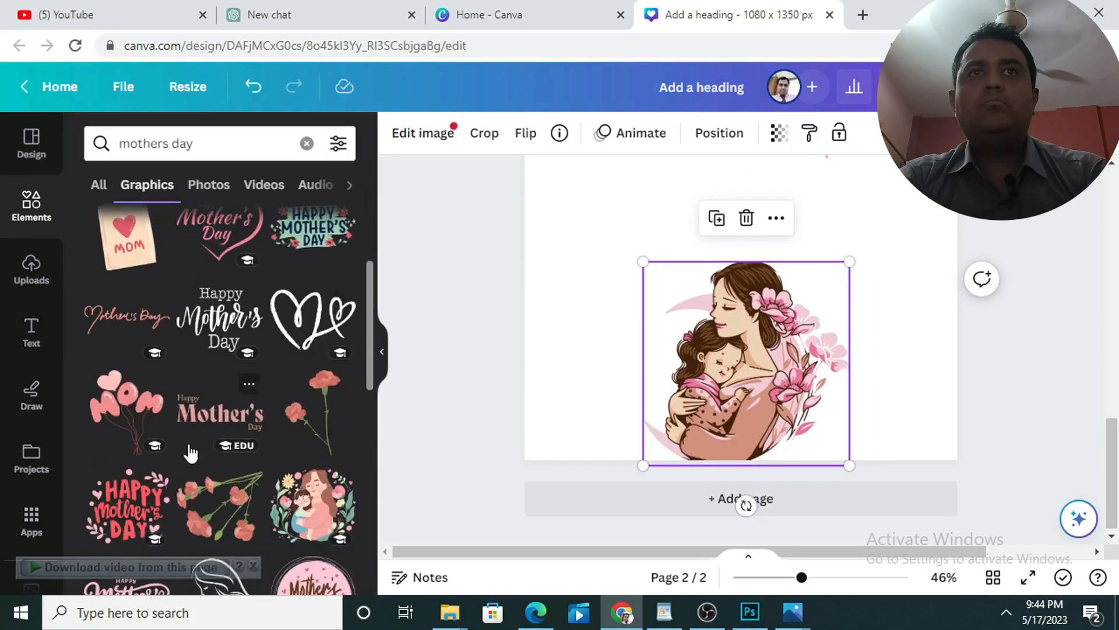
click(227, 502)
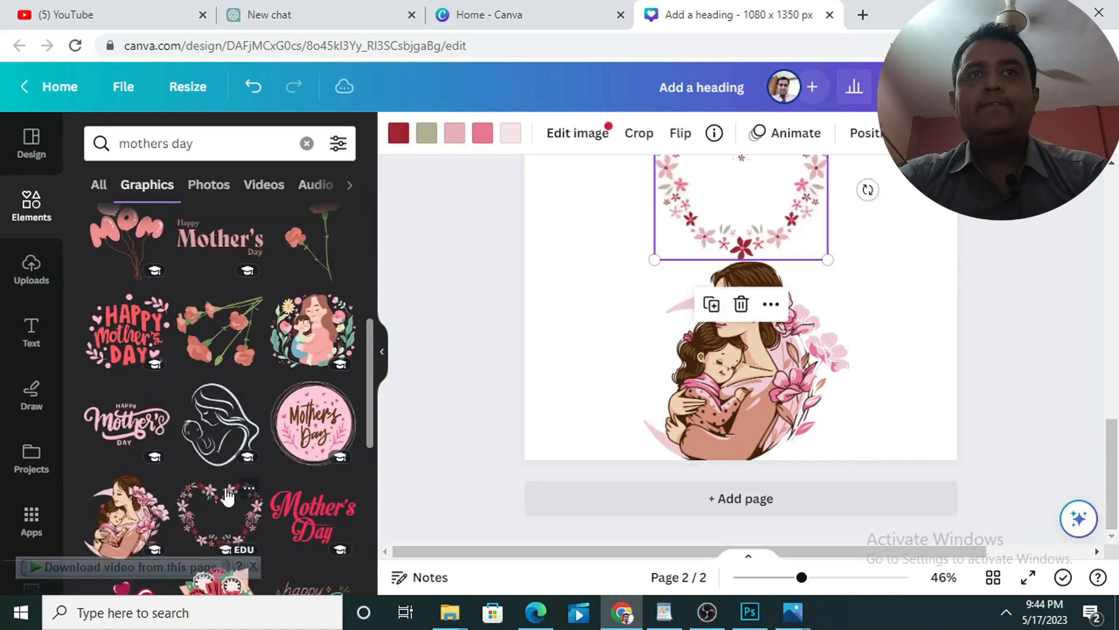
click(424, 228)
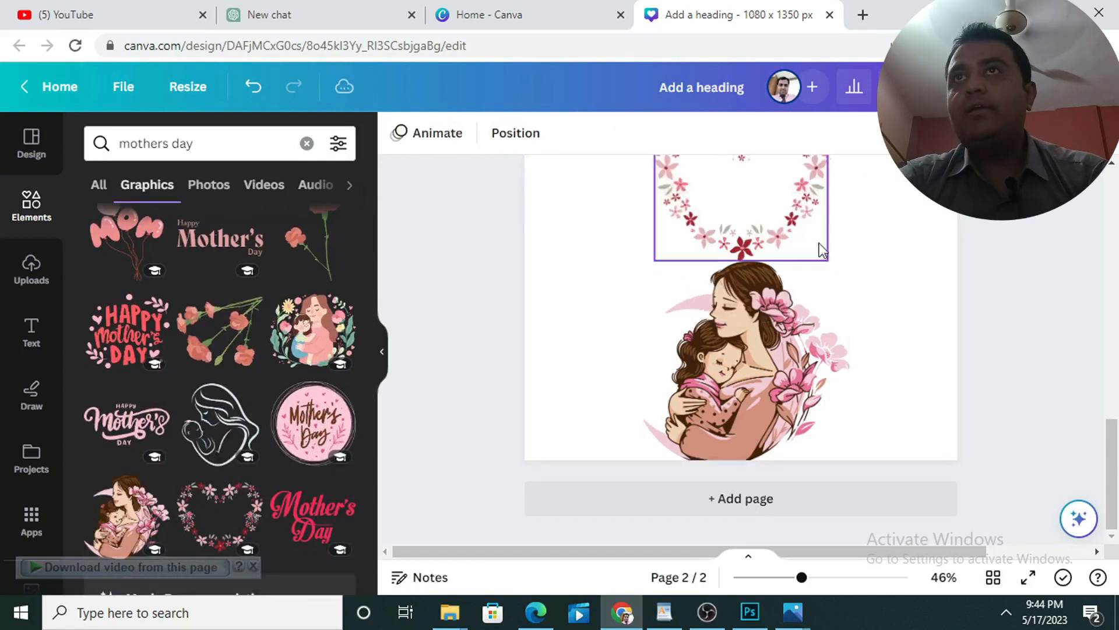
click(736, 239)
drag(701, 249, 707, 315)
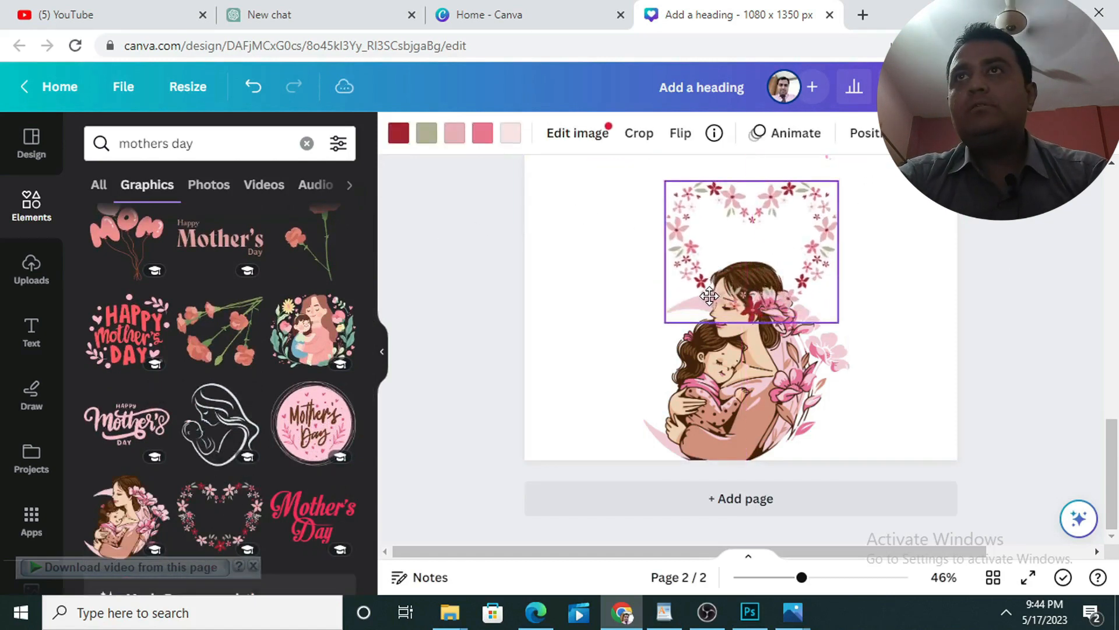
Step: Send the floral heart wreath one layer backward, behind the mother-and-daughter illustration, and nudge it slightly down
right_click(832, 242)
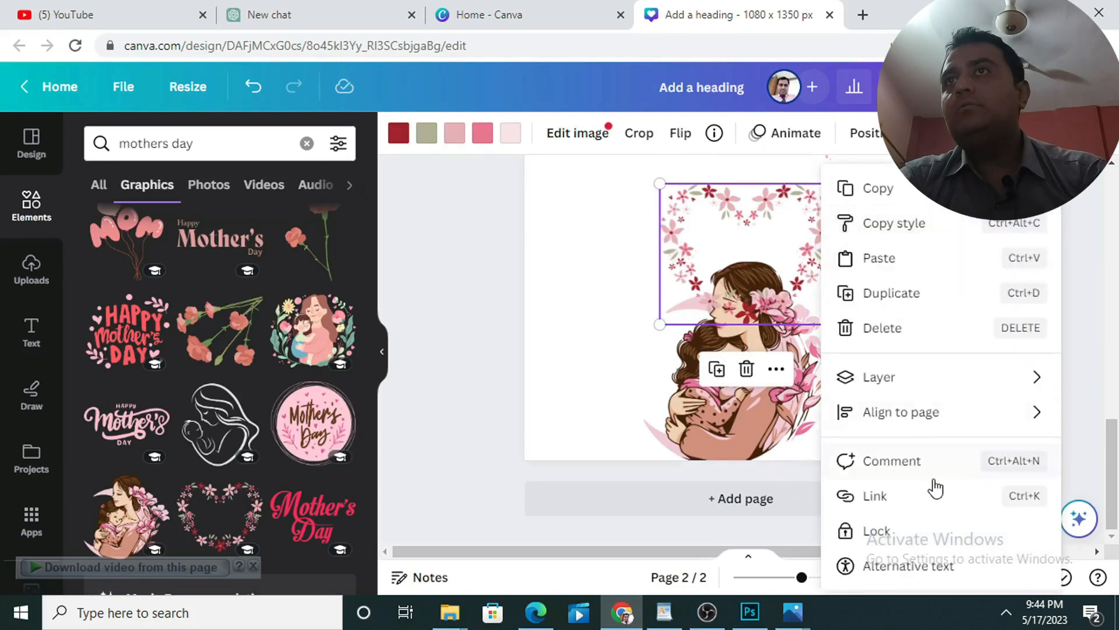
mouse_move(861, 376)
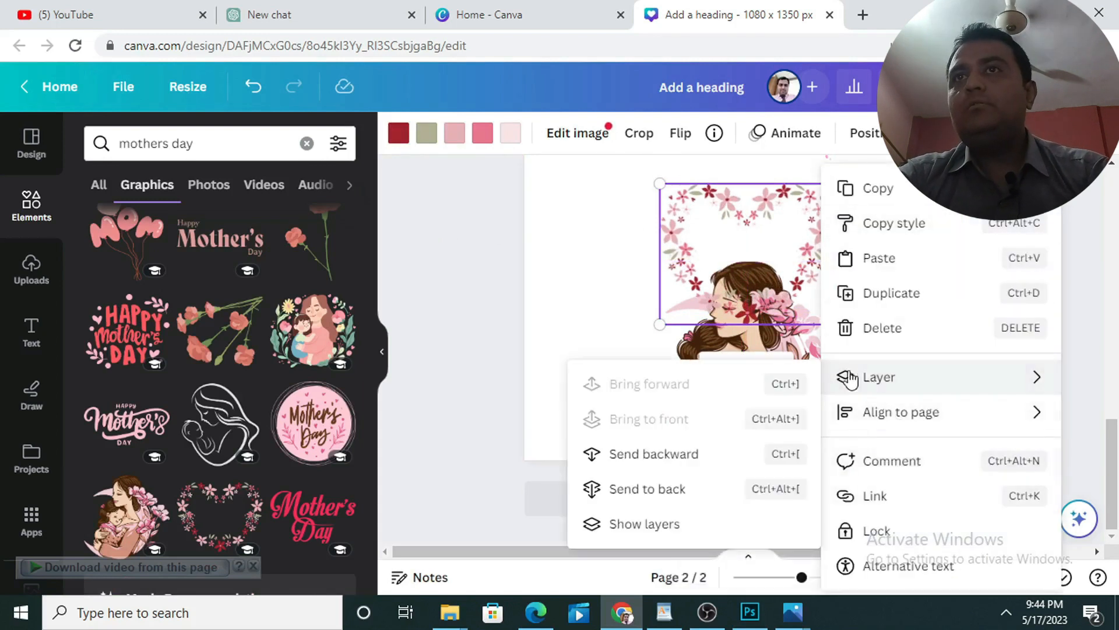
click(638, 454)
click(585, 283)
click(674, 253)
drag(674, 253, 675, 258)
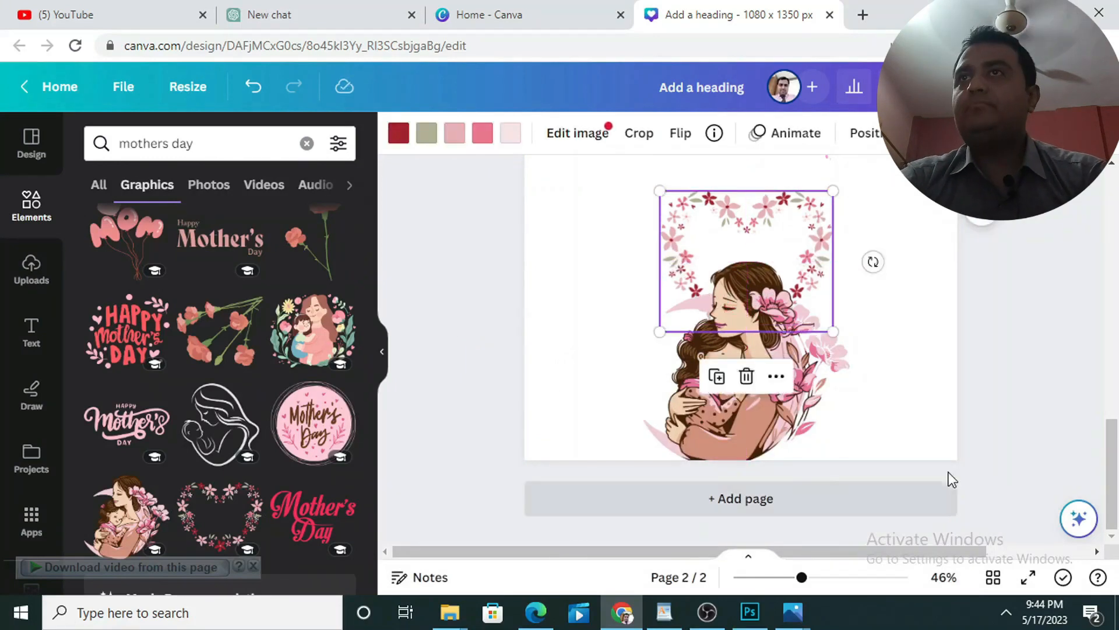
click(909, 393)
Step: Add the line-art mother-and-baby graphic and move it to the right edge of page 2, partly off the page
scroll(909, 427, up, 1)
scroll(913, 434, up, 3)
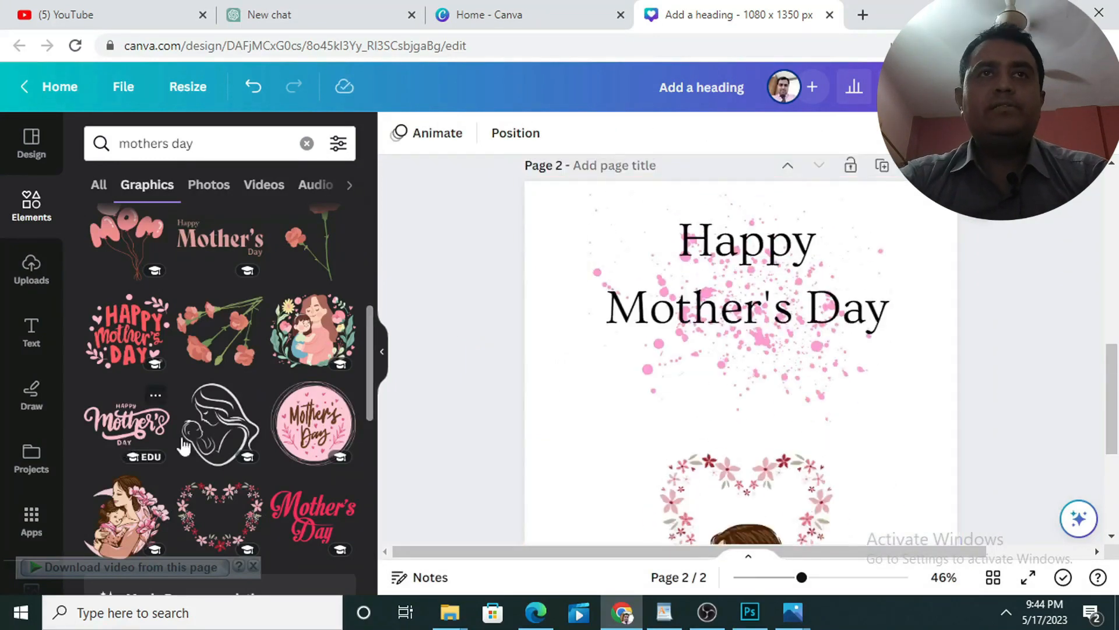
scroll(695, 439, down, 3)
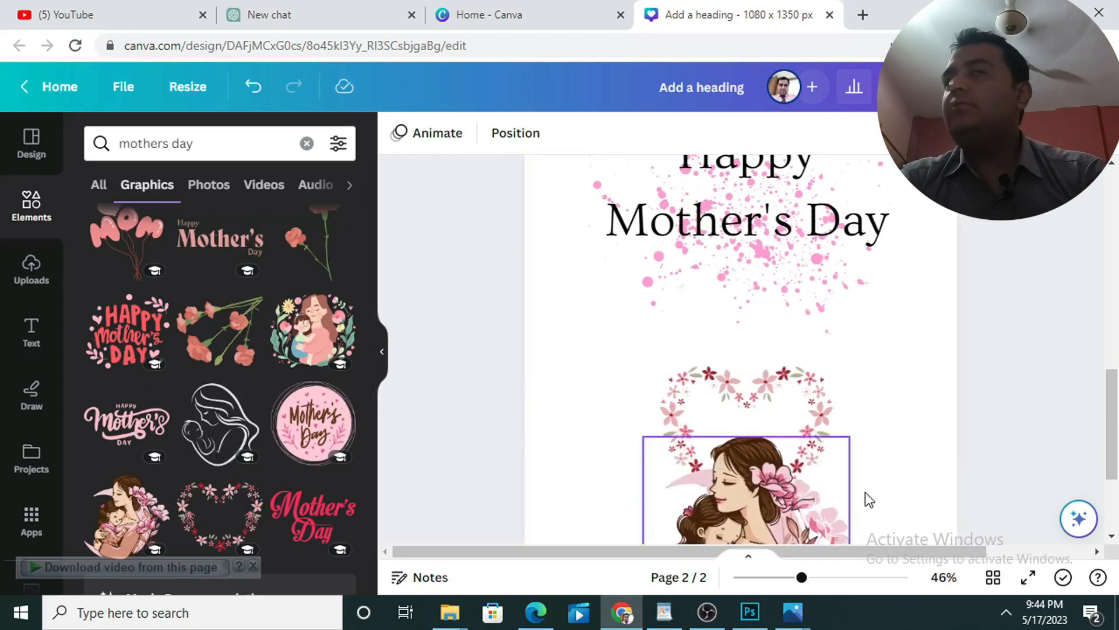
scroll(707, 445, down, 1)
scroll(264, 379, down, 2)
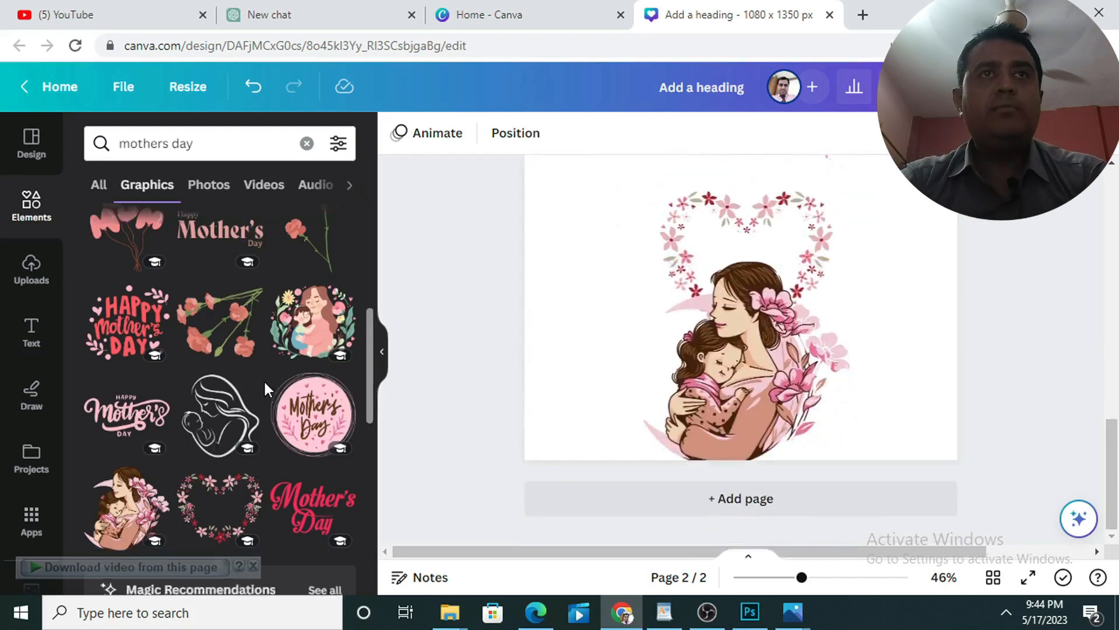
scroll(161, 446, down, 1)
scroll(163, 495, up, 3)
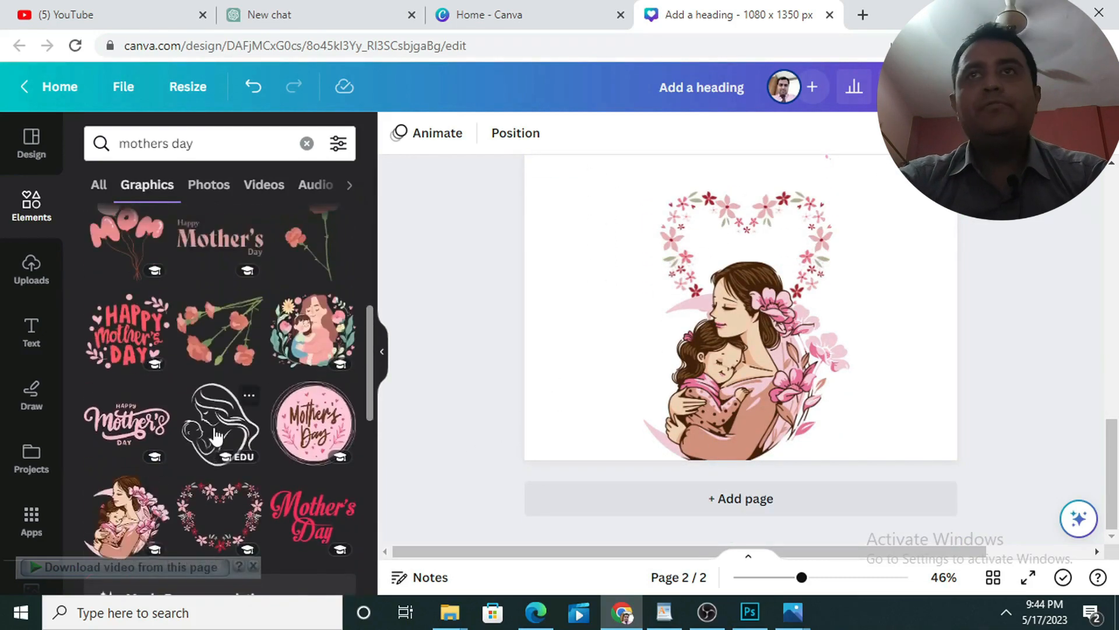
click(229, 436)
click(400, 327)
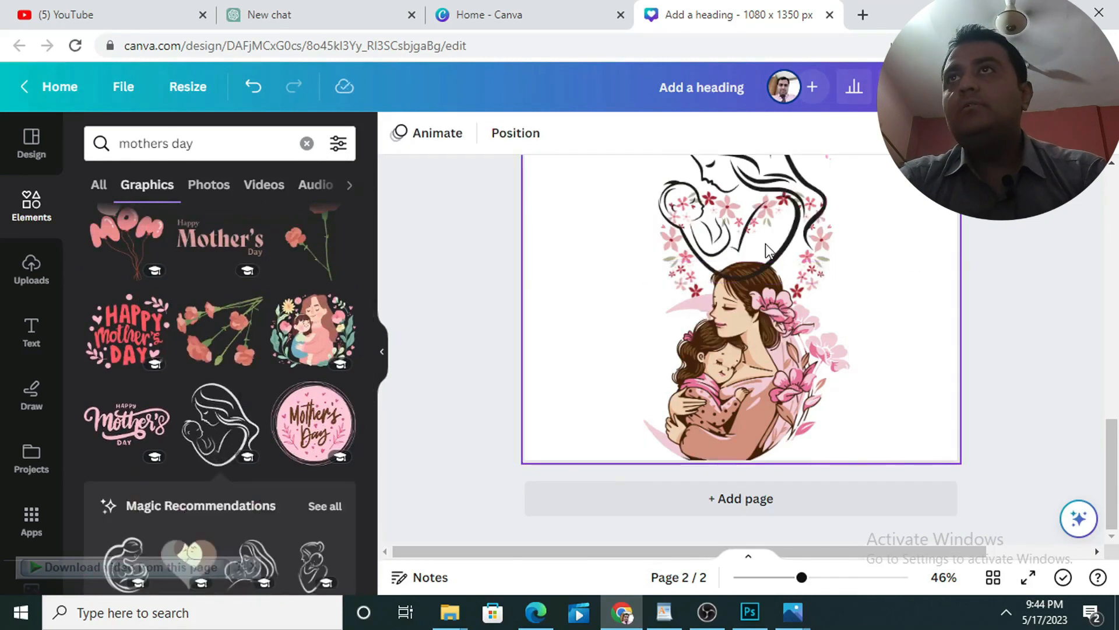
drag(775, 199, 970, 228)
click(1029, 359)
Step: Add the dark-pink triple hearts graphic from the Mother's Day results to page 2
scroll(818, 401, up, 2)
scroll(257, 396, up, 3)
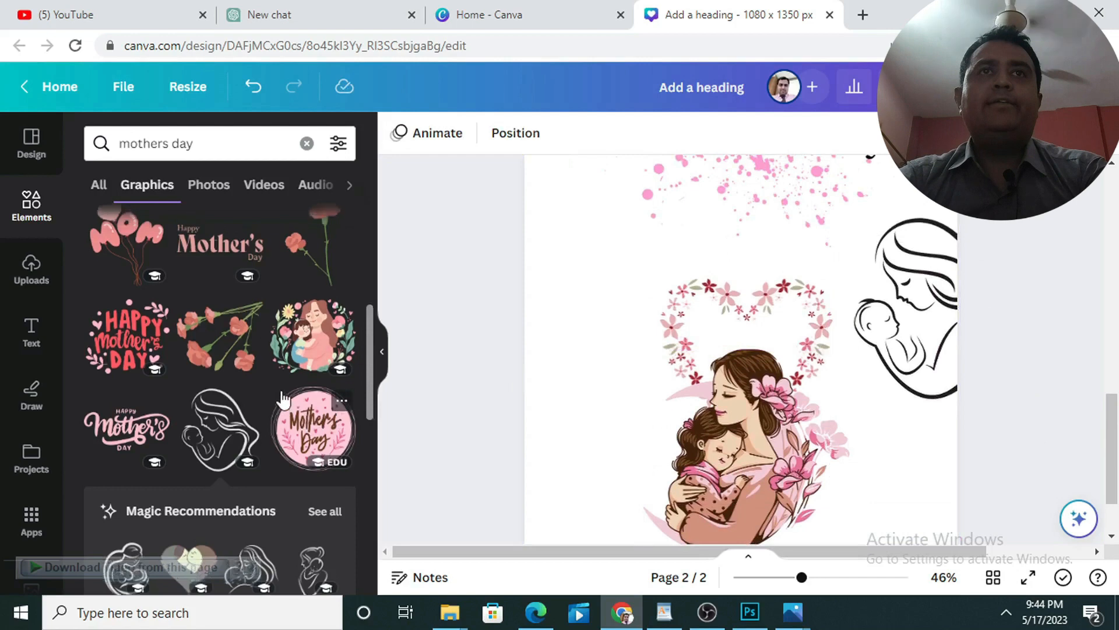
scroll(256, 396, up, 3)
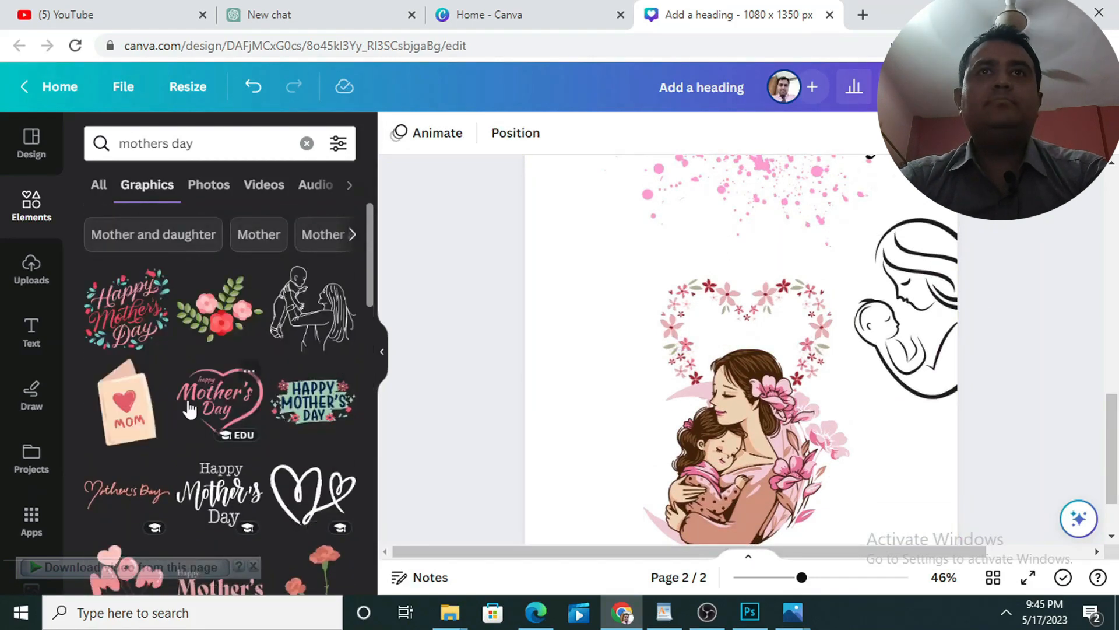
scroll(188, 408, down, 8)
scroll(180, 349, down, 3)
click(130, 401)
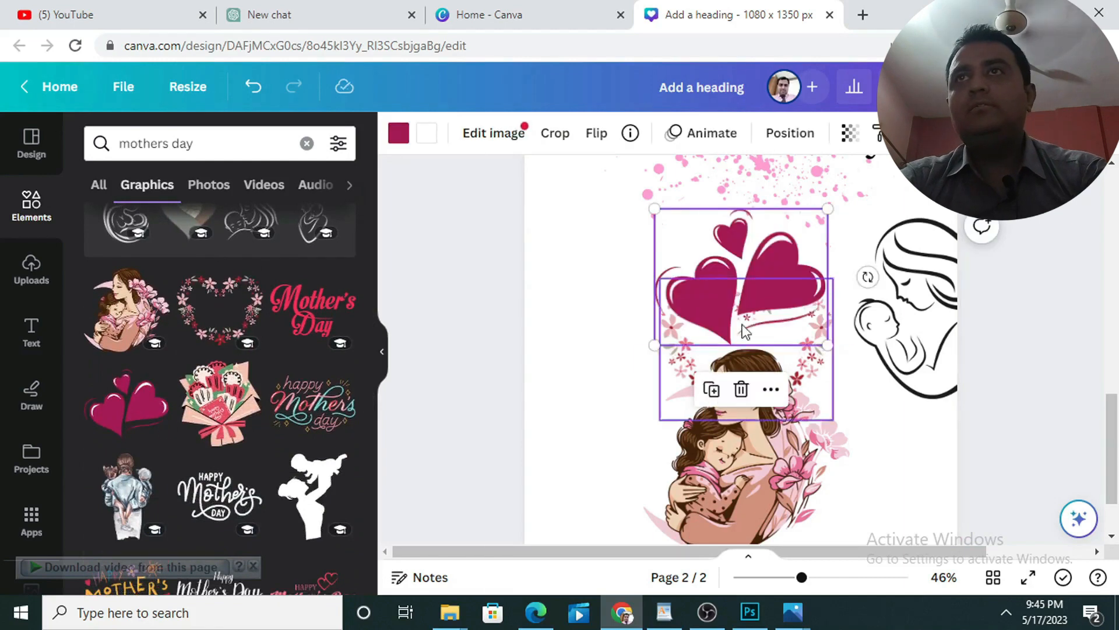
Step: Move the dark-pink triple hearts to the upper-left corner of page 2 and shrink them to about half size
click(574, 305)
drag(705, 298, 568, 261)
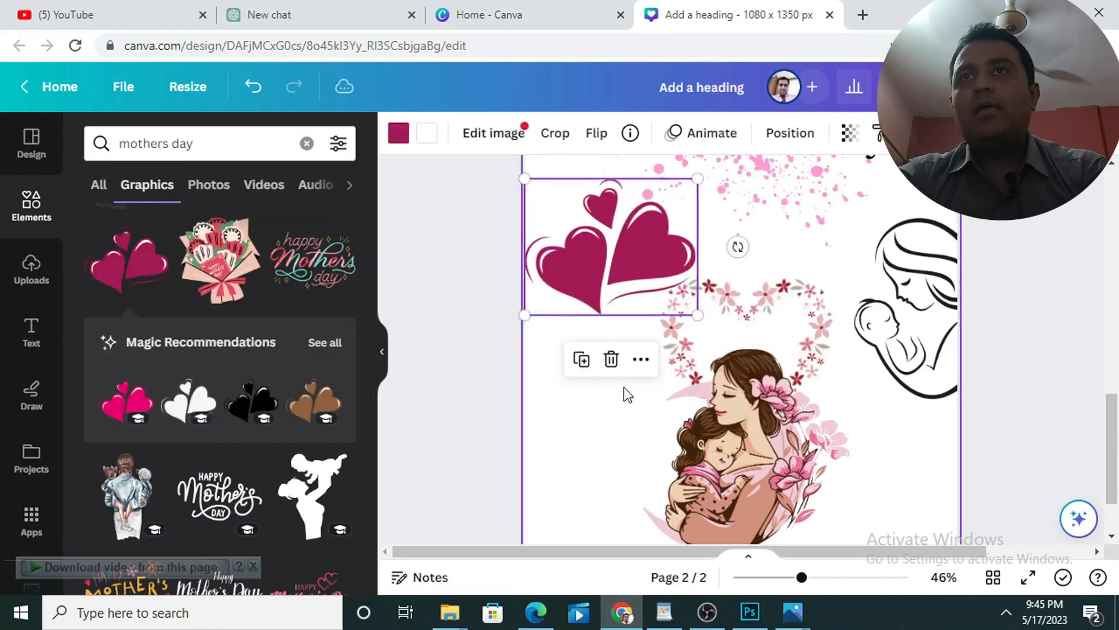
scroll(624, 387, up, 4)
drag(586, 471, 562, 288)
drag(676, 258, 587, 300)
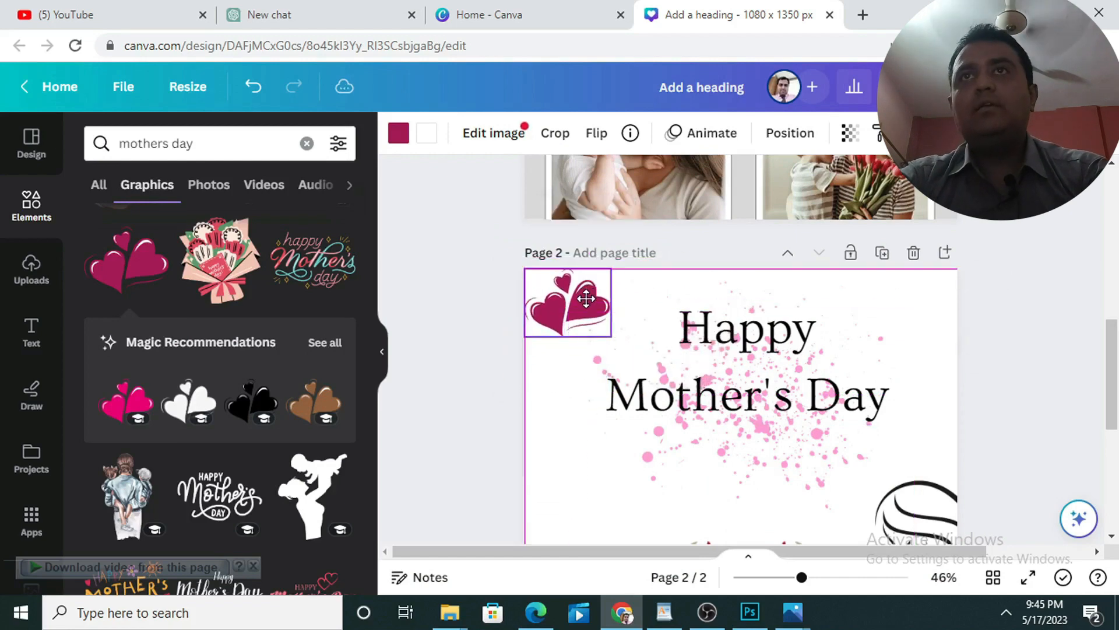
click(555, 350)
Step: Search the graphics library for "heart" in place of the Mother's Day search
scroll(816, 387, down, 3)
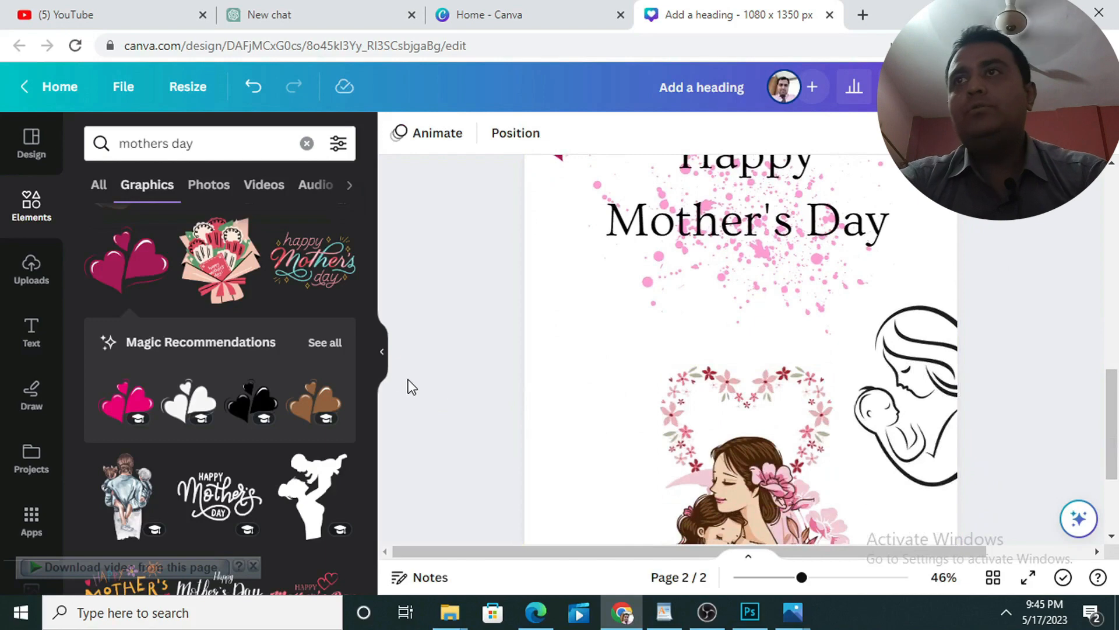
scroll(736, 407, down, 3)
click(950, 406)
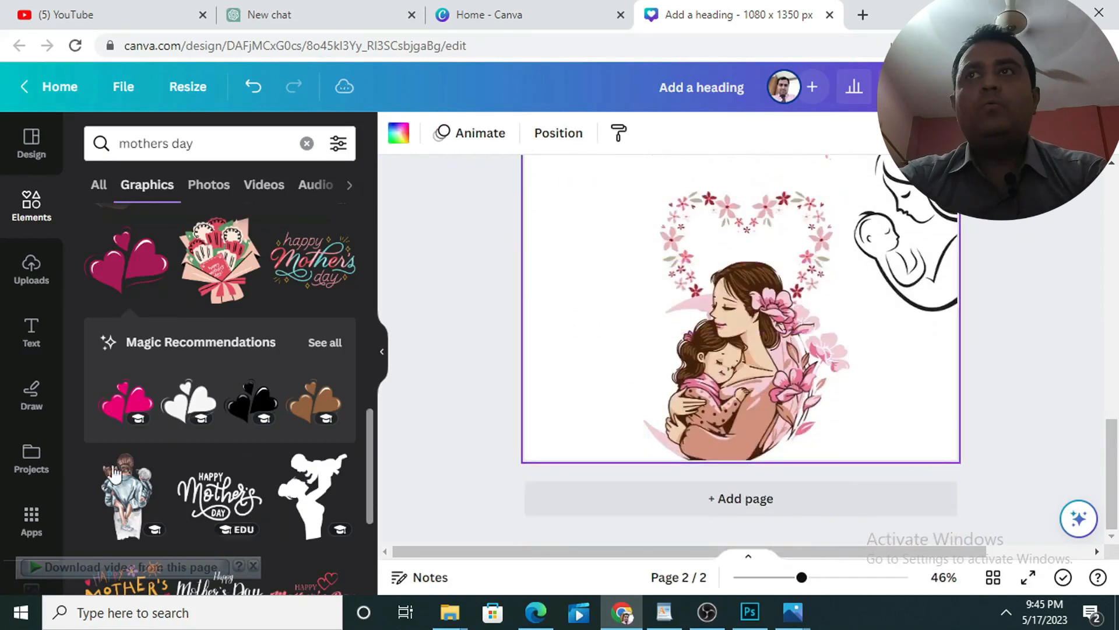
scroll(248, 238, up, 3)
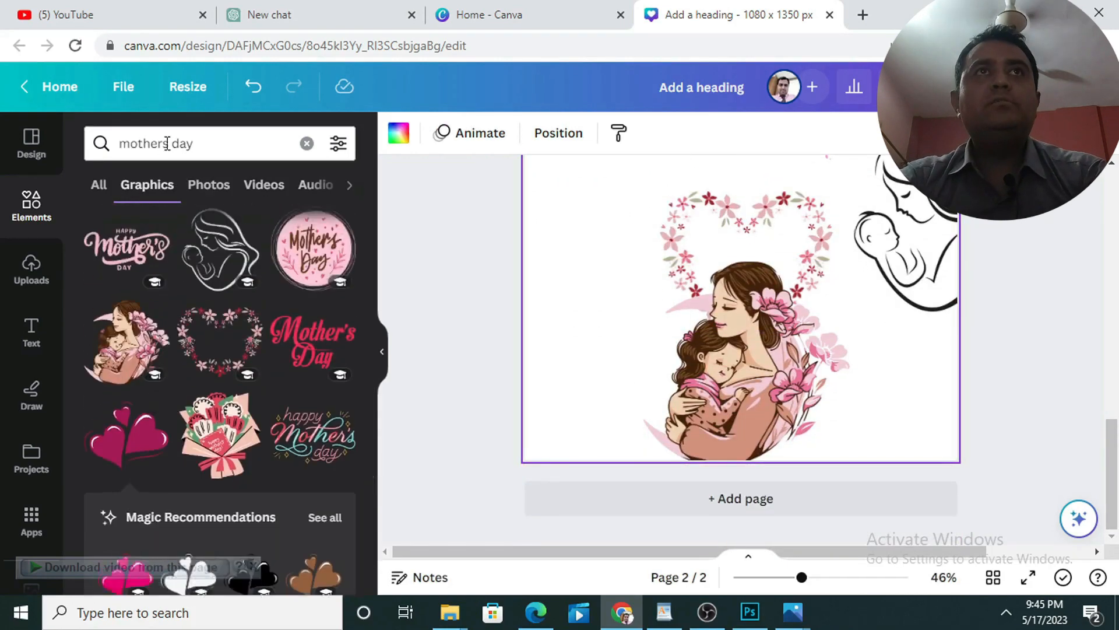
click(207, 153)
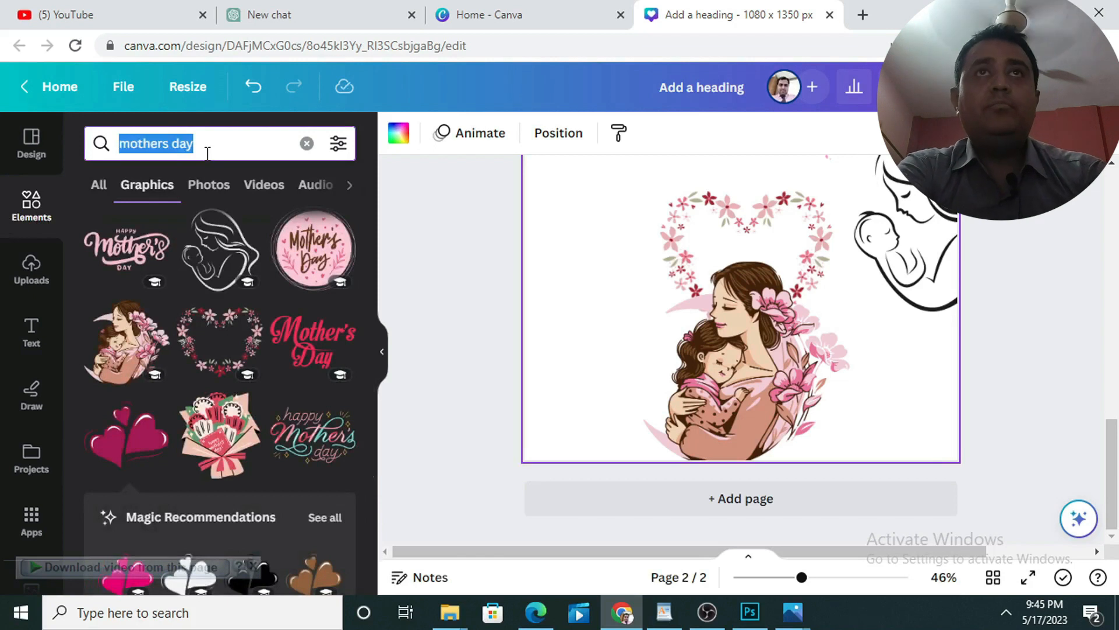
text(heart)
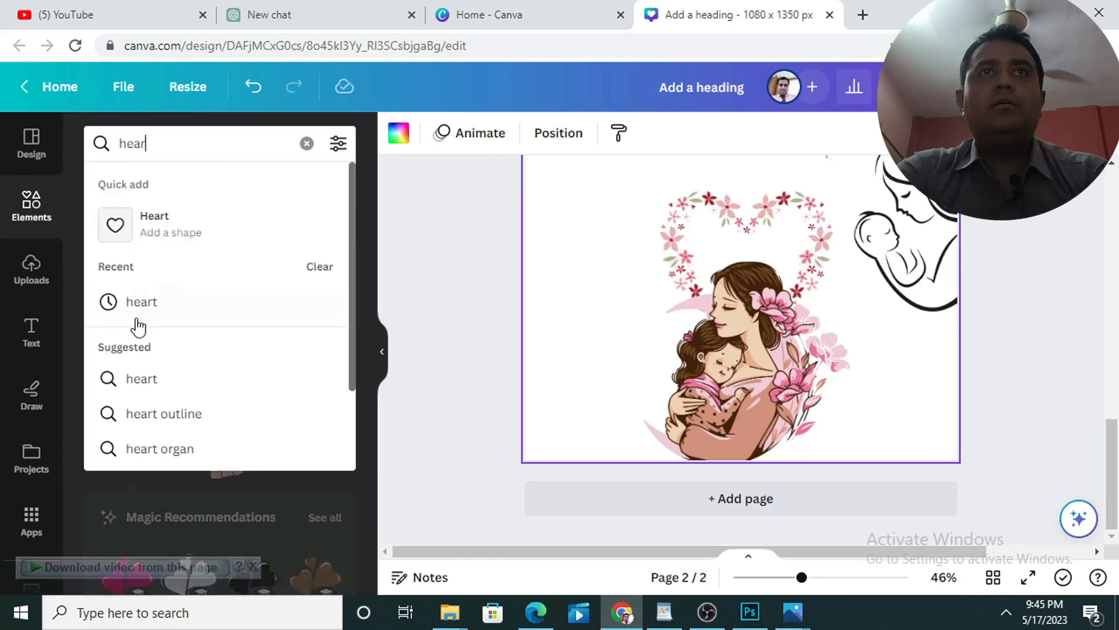
click(138, 324)
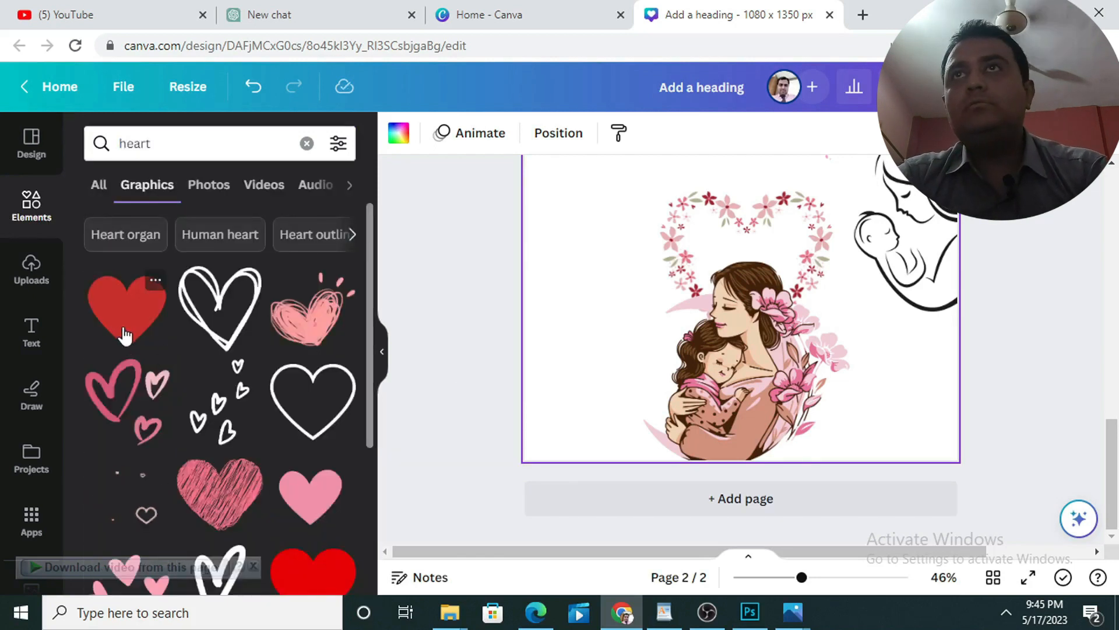
Step: Add the plain red heart graphic, move it near the left edge below the heading, and shrink it to a small heart
click(124, 335)
scroll(804, 316, up, 3)
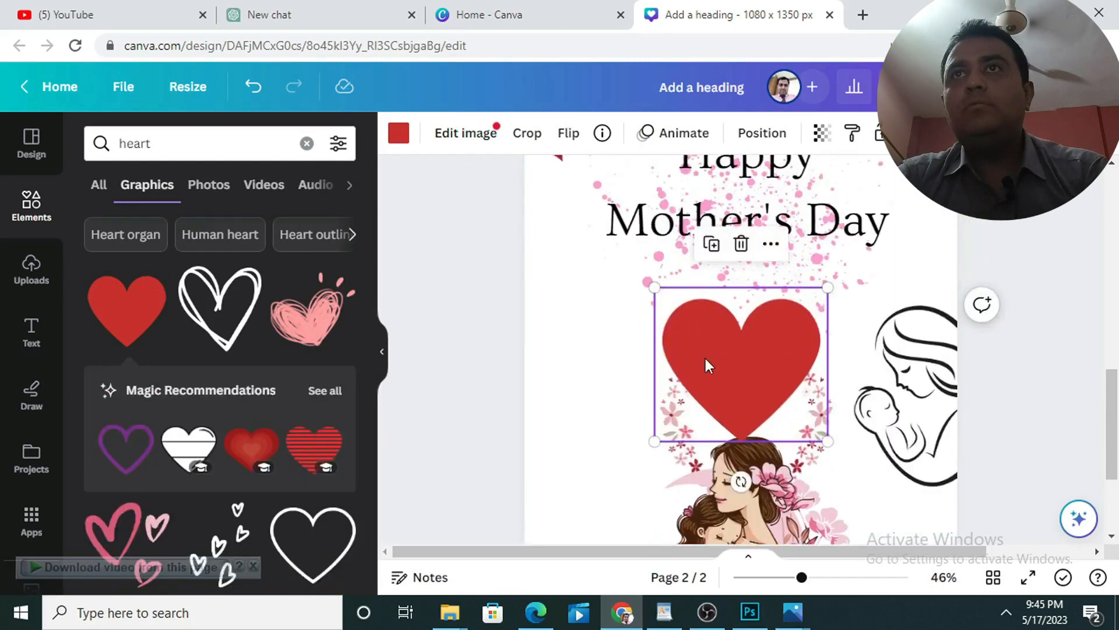
drag(706, 364, 553, 360)
drag(668, 301, 605, 320)
Step: Find the brush-textured red heart among the heart graphics and add it to page 2
scroll(272, 358, down, 3)
scroll(272, 358, down, 7)
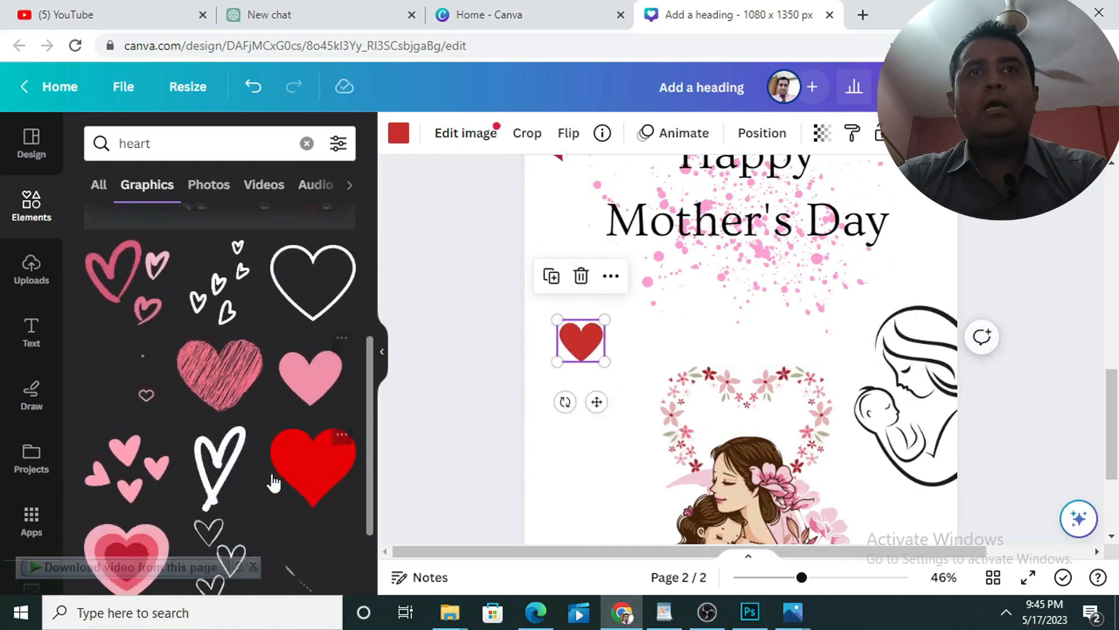
scroll(267, 383, up, 3)
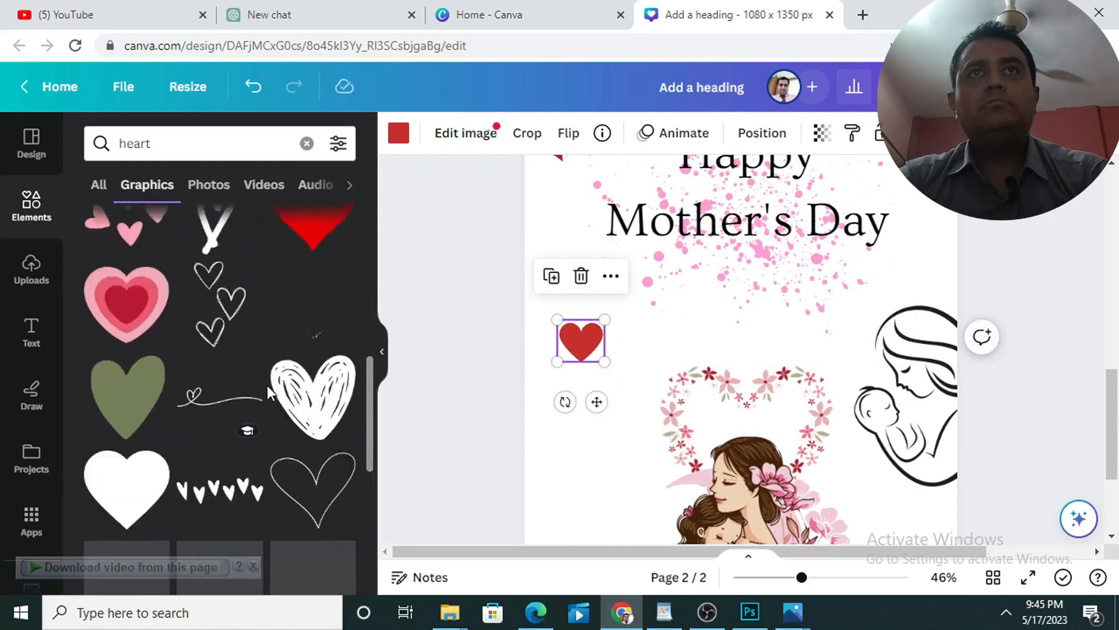
scroll(268, 324, down, 3)
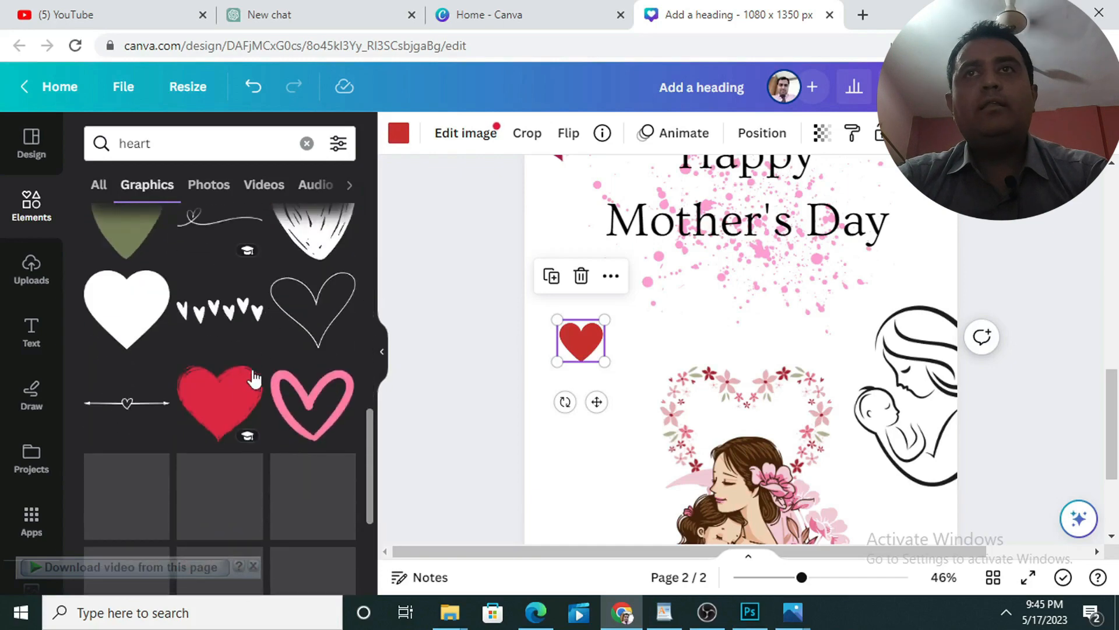
click(232, 400)
drag(762, 394, 942, 511)
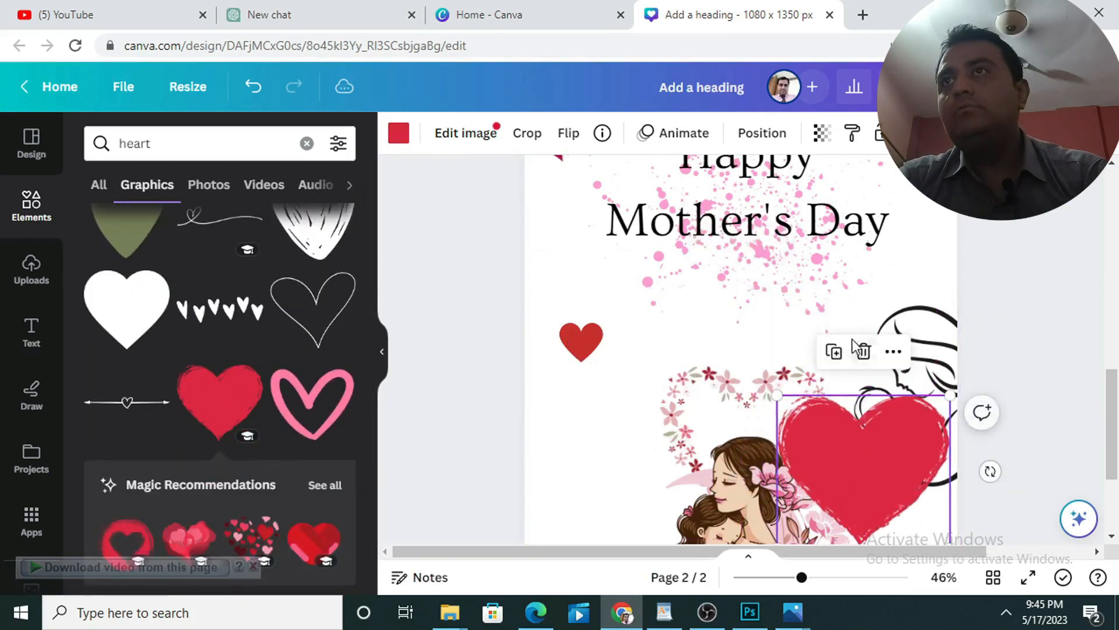
Step: Shrink the brush-textured red heart and place it just right of "Mother's Day" near the page's right edge
scroll(863, 350, down, 3)
drag(894, 324, 887, 300)
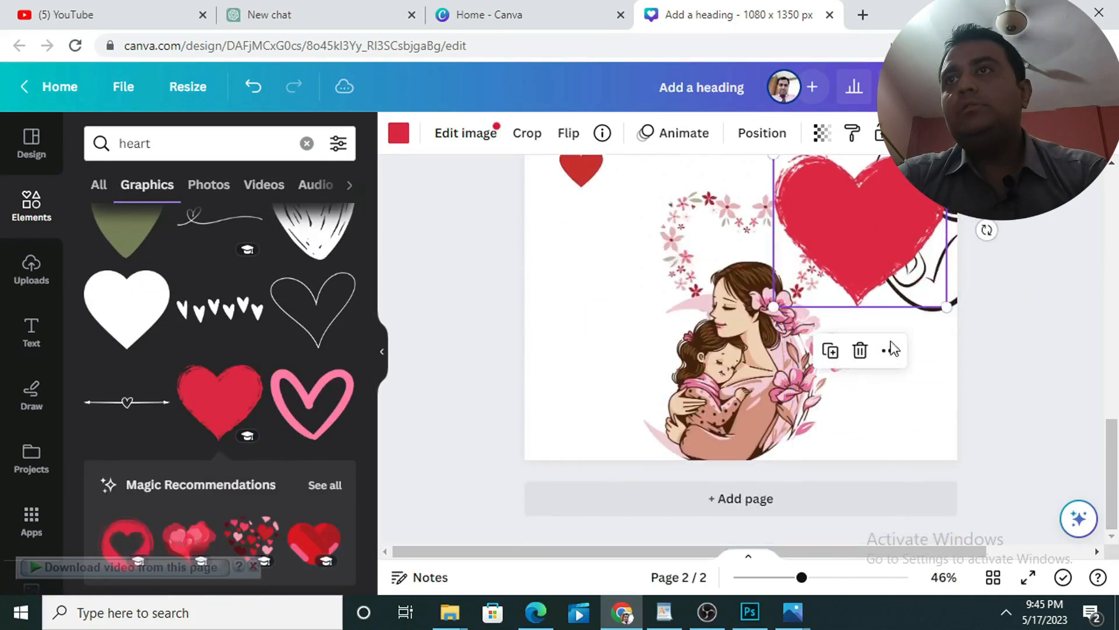
scroll(862, 415, up, 5)
drag(874, 484, 867, 385)
drag(939, 383, 930, 418)
click(882, 439)
Step: Nudge the floral heart wreath and the mother-and-daughter illustration slightly right and down on page 2
scroll(854, 395, up, 3)
scroll(855, 395, down, 7)
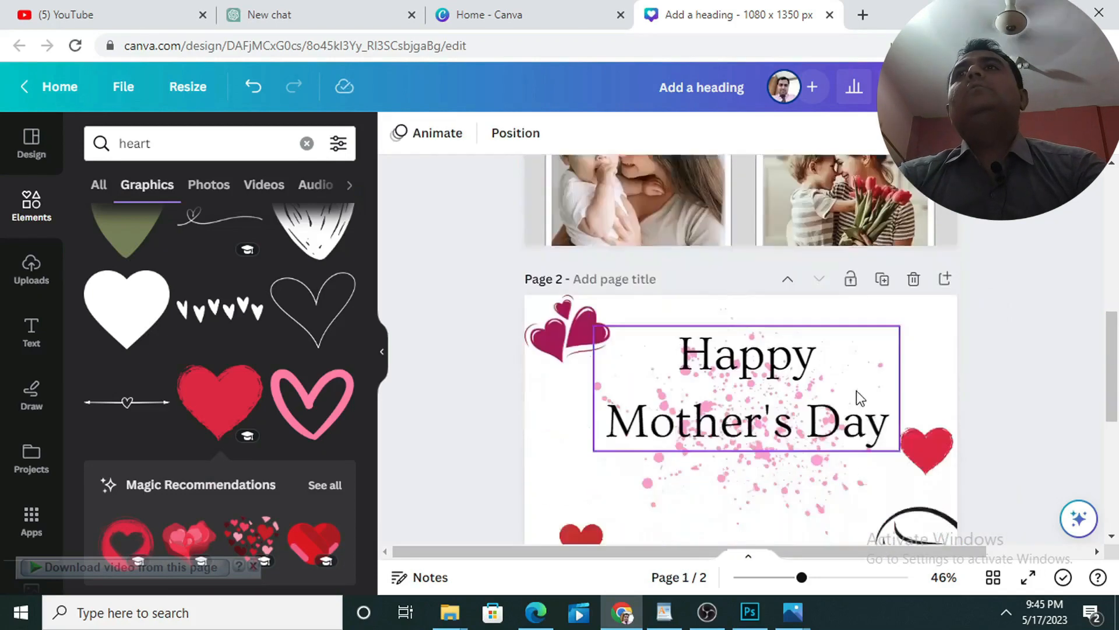
scroll(874, 461, down, 2)
drag(828, 210, 826, 217)
Step: Search the graphics library for "flowers" in place of the heart search
scroll(180, 362, up, 4)
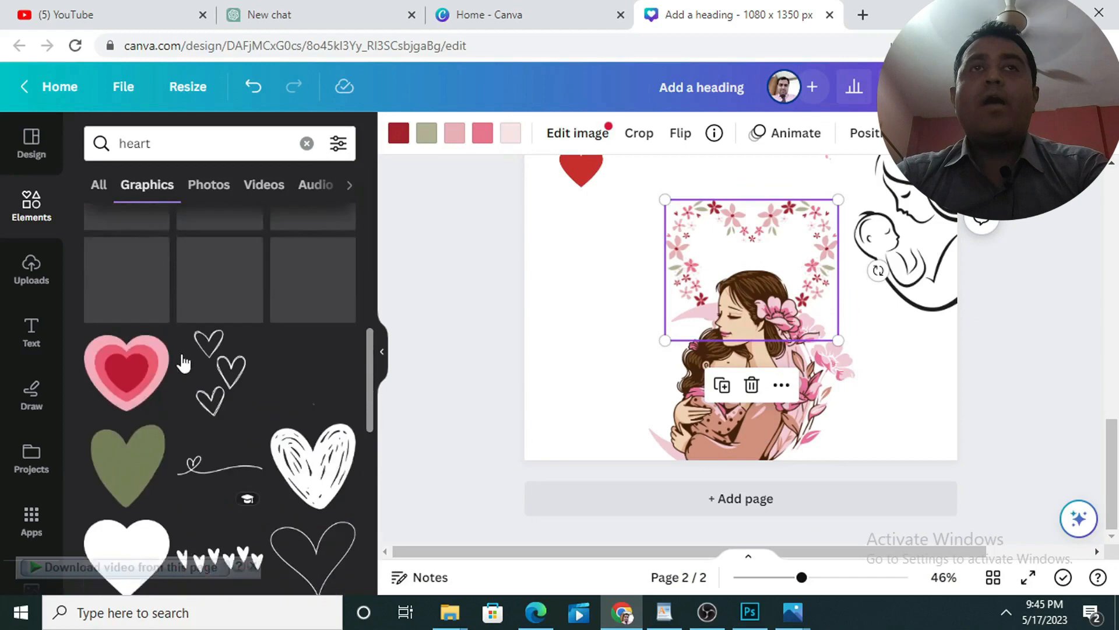
scroll(303, 403, down, 4)
scroll(302, 402, up, 10)
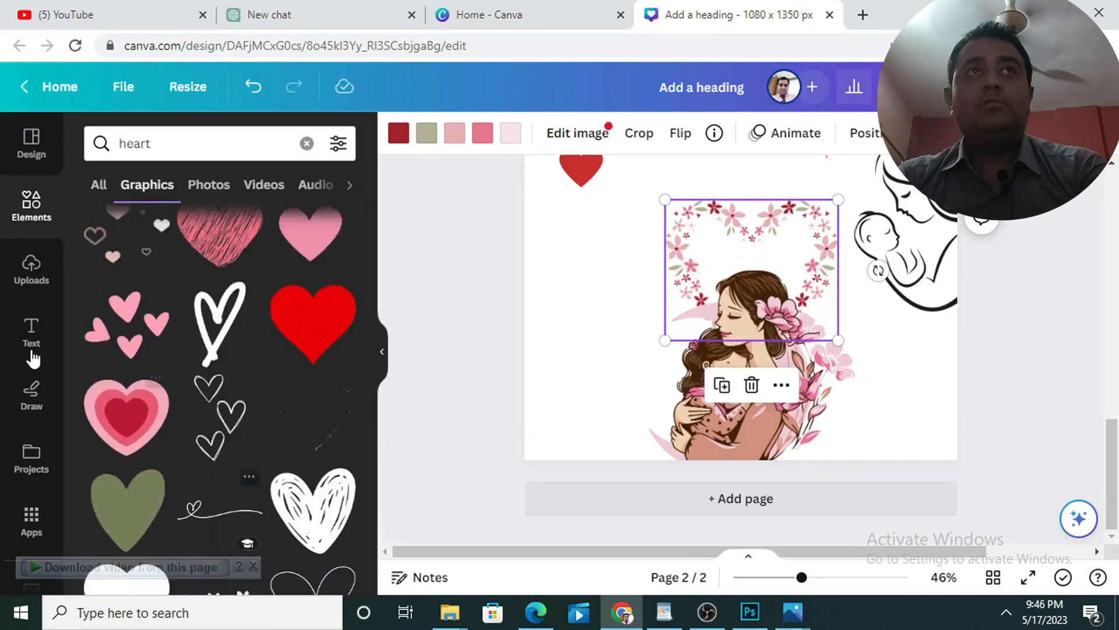
double_click(170, 143)
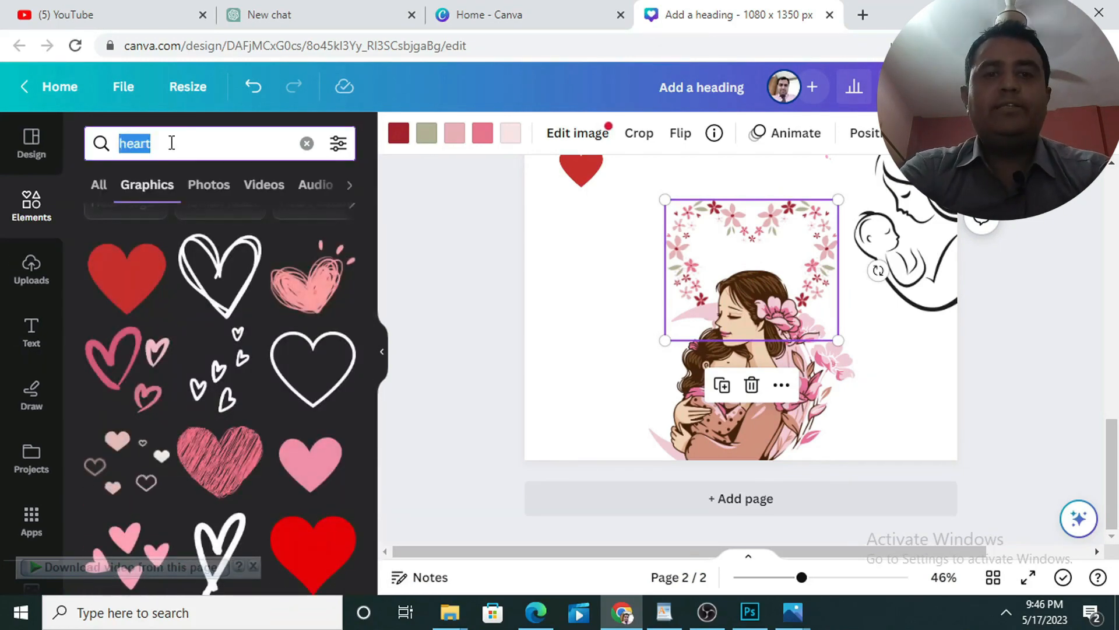
text(flowe)
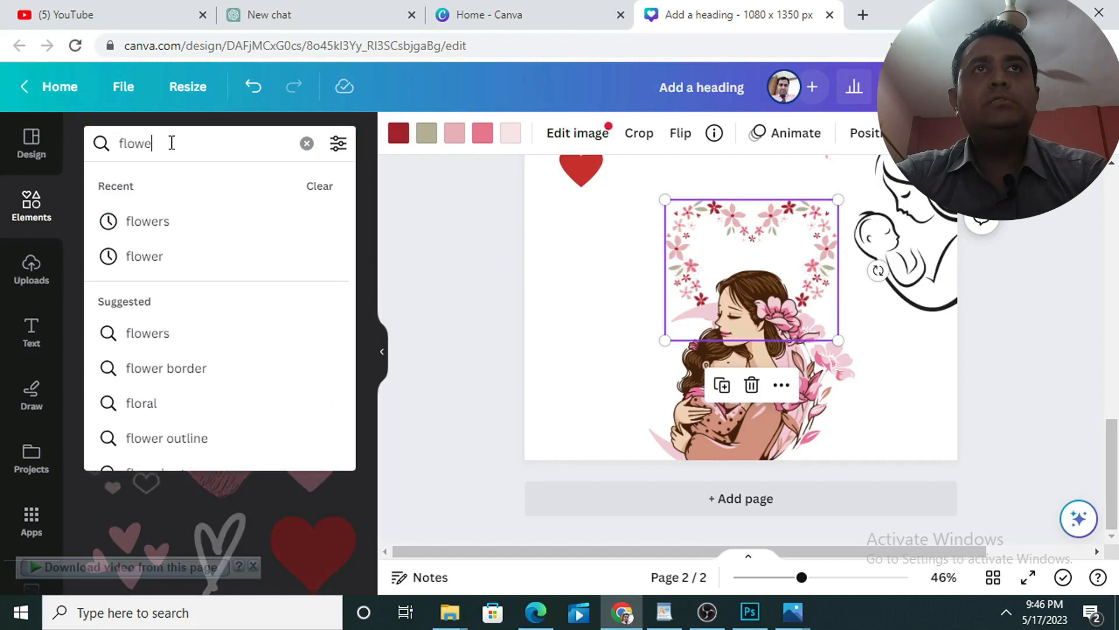
click(149, 224)
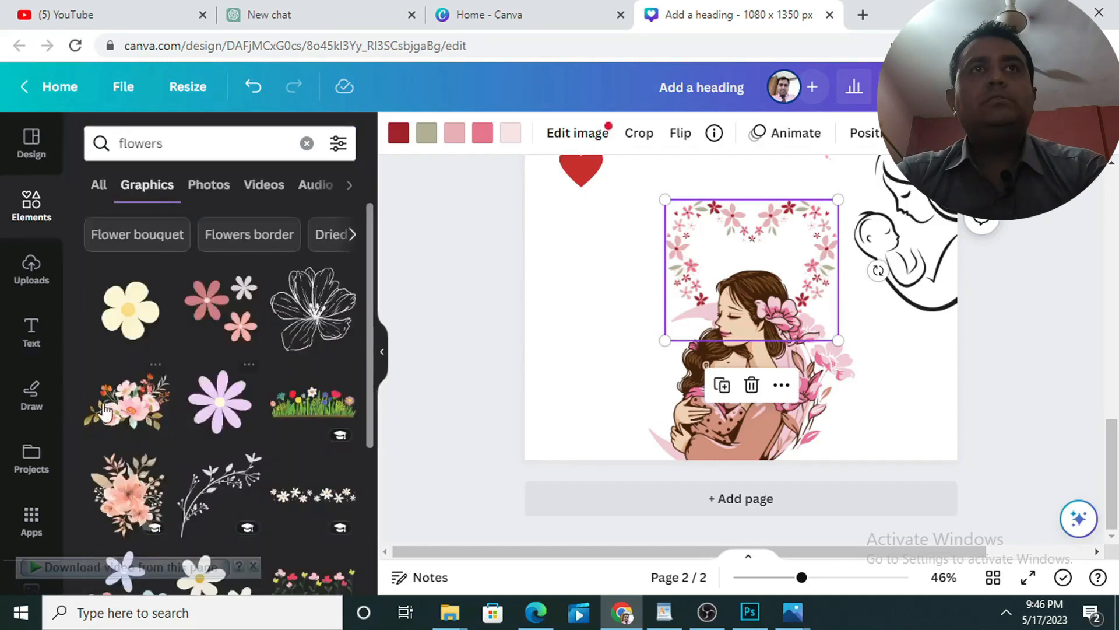
Step: Add the pink-and-orange floral bouquet, resize it, and position it in the lower-left corner of page 2, partly off the page
scroll(103, 411, down, 3)
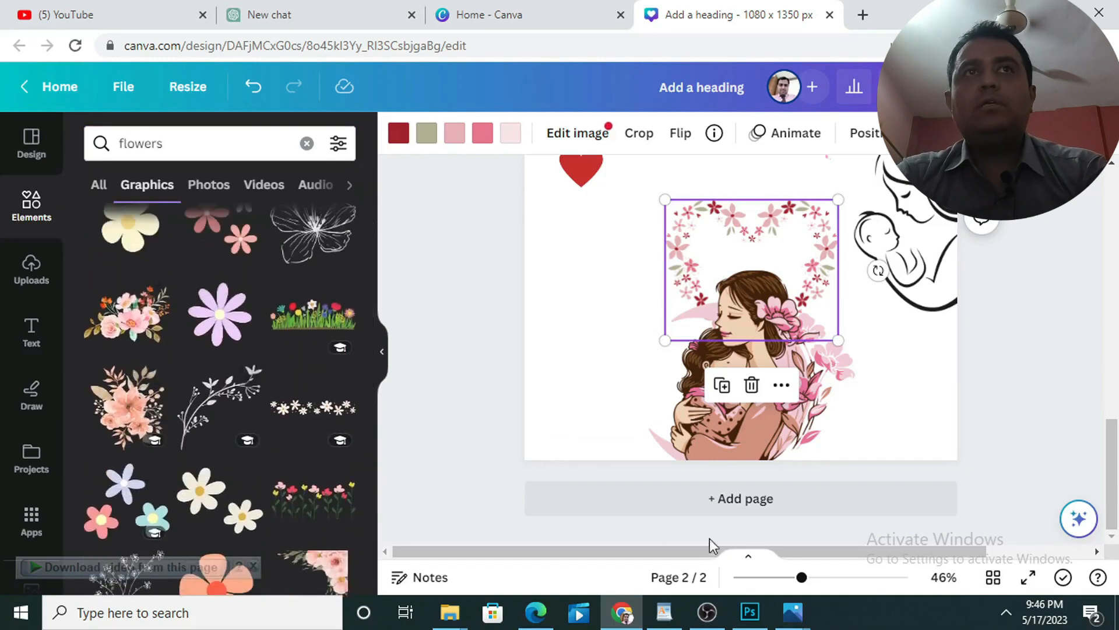
drag(113, 315, 632, 373)
drag(798, 432, 513, 444)
drag(642, 342, 577, 384)
drag(538, 457, 595, 417)
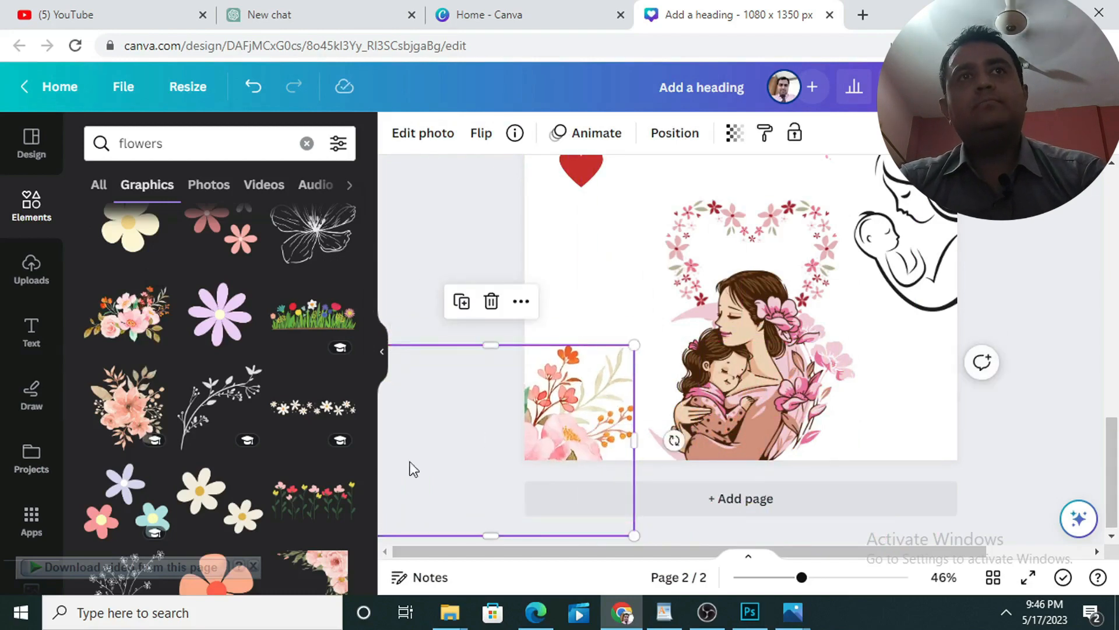
Step: Add the peach floral bouquet, shrunk and tucked into the lower-right corner of page 2, and nudge the lower-left bouquet slightly right
scroll(267, 512, down, 3)
click(567, 315)
drag(127, 338, 937, 414)
drag(750, 263, 869, 367)
drag(954, 455, 953, 419)
drag(848, 347, 868, 368)
drag(925, 440, 887, 418)
drag(1056, 344, 1011, 362)
drag(618, 398, 631, 398)
click(1003, 350)
Step: Nudge the pink splash behind the heading slightly left and up, and adjust the floral heart wreath's position slightly
scroll(991, 350, up, 1)
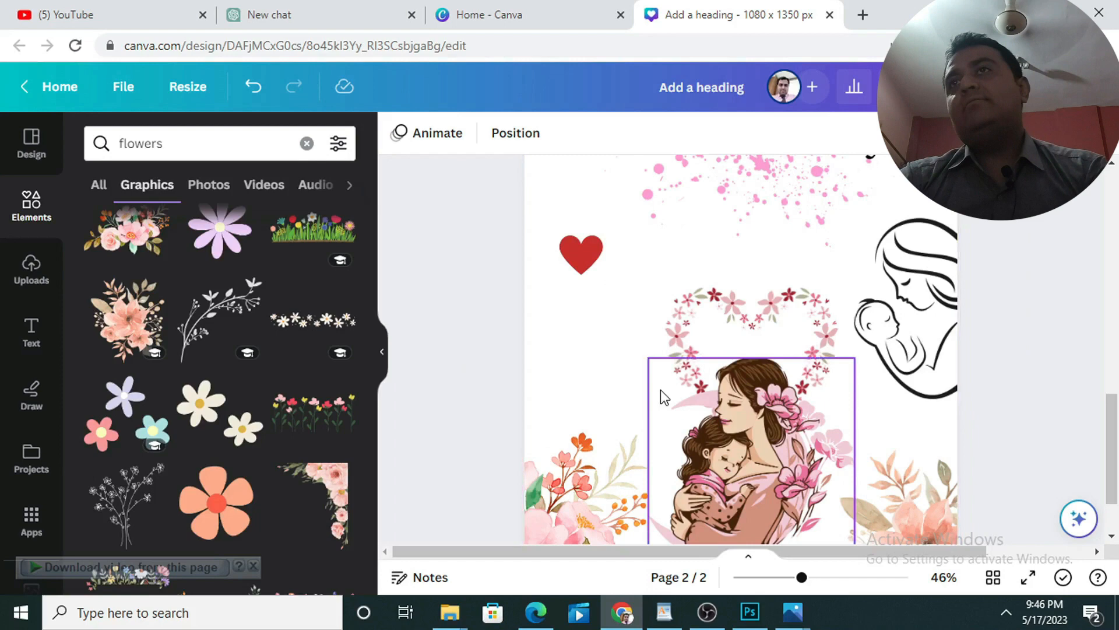
scroll(660, 390, up, 3)
mouse_move(842, 484)
mouse_down()
mouse_move(822, 470)
mouse_move(832, 470)
mouse_up()
click(936, 369)
scroll(739, 361, down, 2)
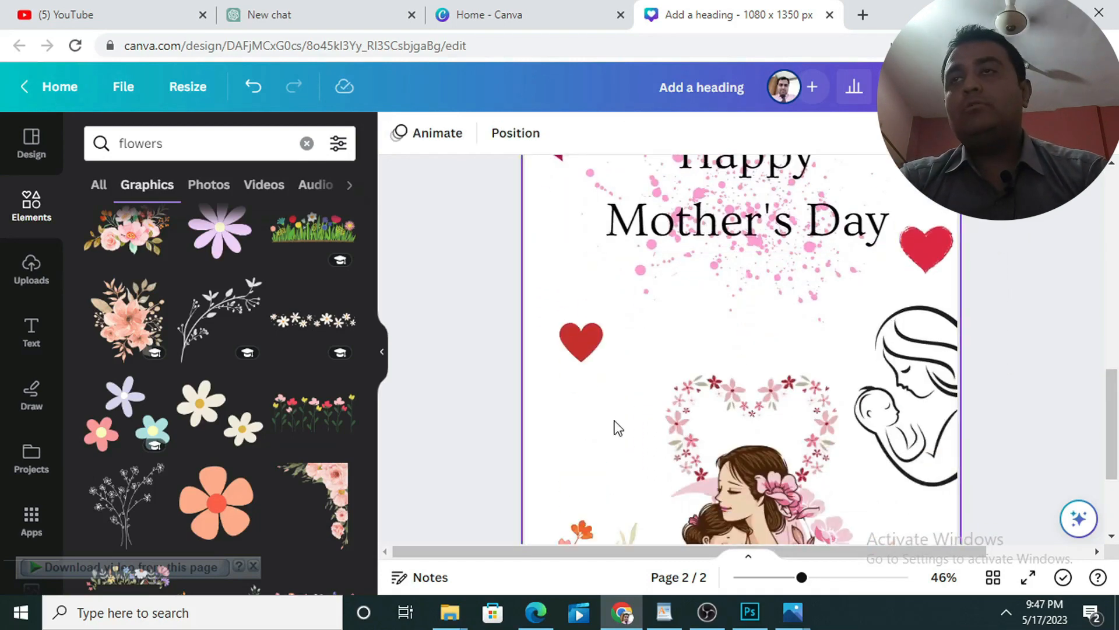
scroll(804, 446, down, 2)
drag(729, 326, 728, 325)
click(644, 415)
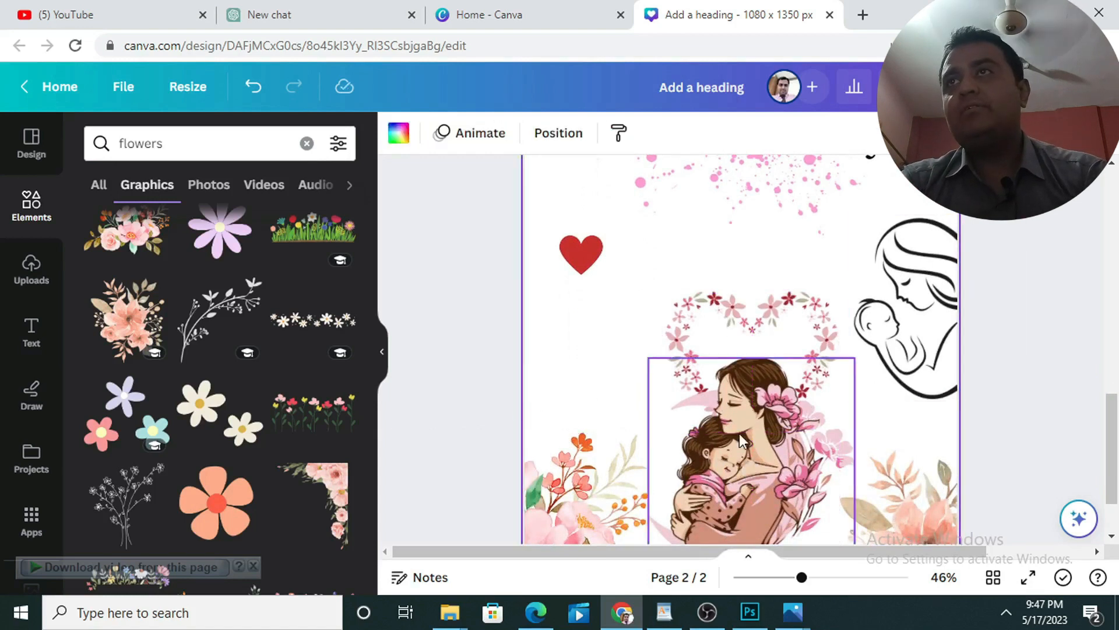
Step: Nudge the line-art mother-and-baby graphic slightly right and up, and move the plain red heart lower and closer to the left edge
scroll(739, 433, up, 2)
click(949, 434)
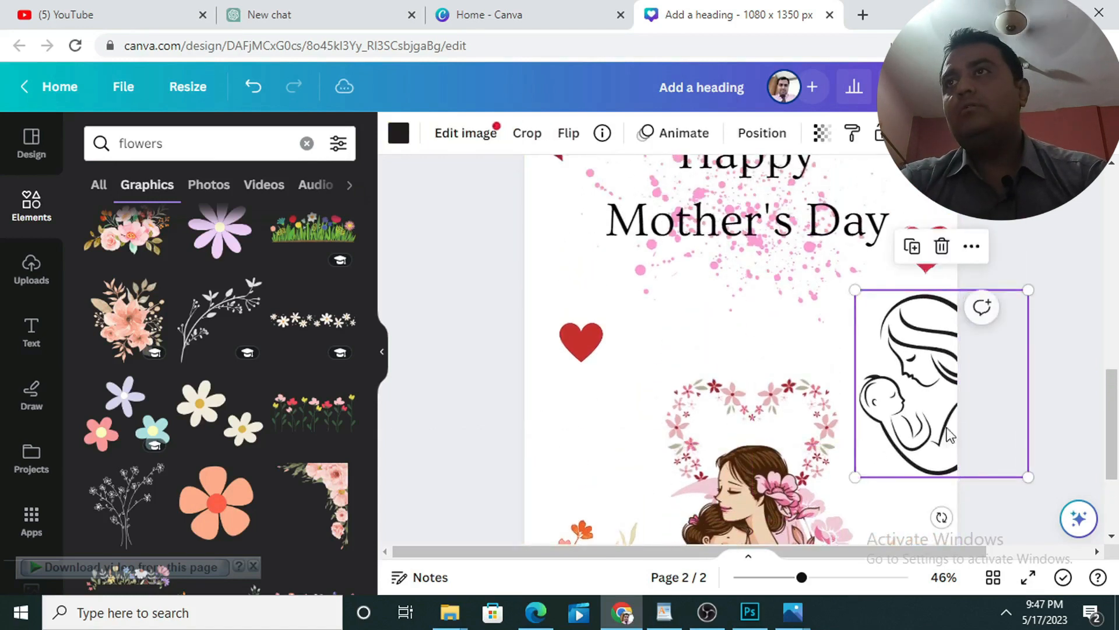
click(1037, 433)
click(586, 343)
drag(586, 342, 561, 387)
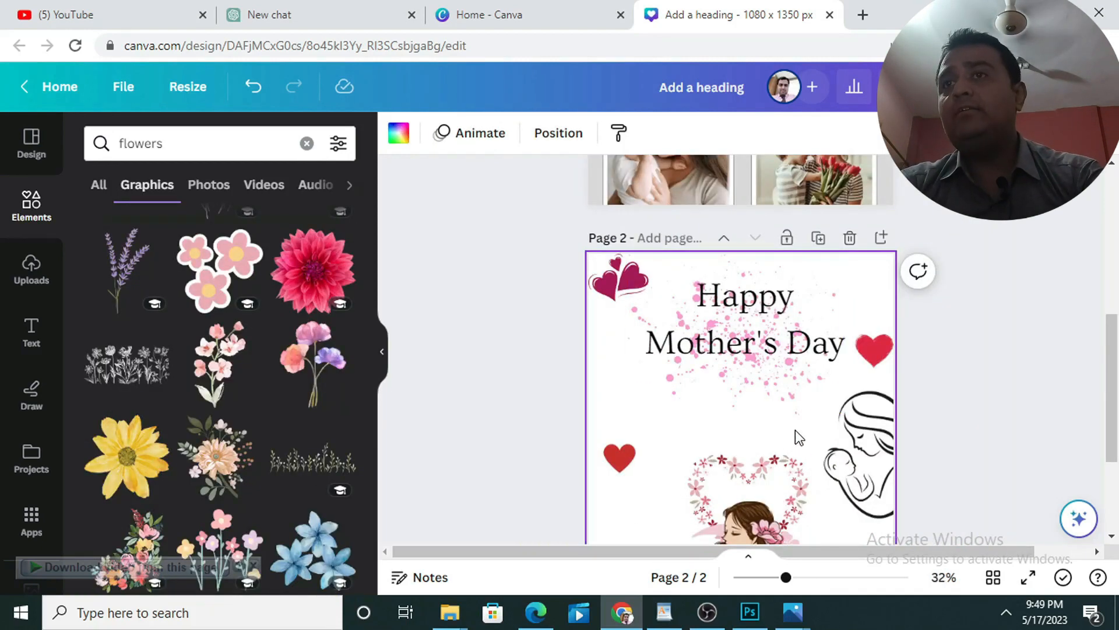
Step: Switch to WordPad and copy the line "Greatest day of my life is meet you mom"
click(665, 612)
click(444, 437)
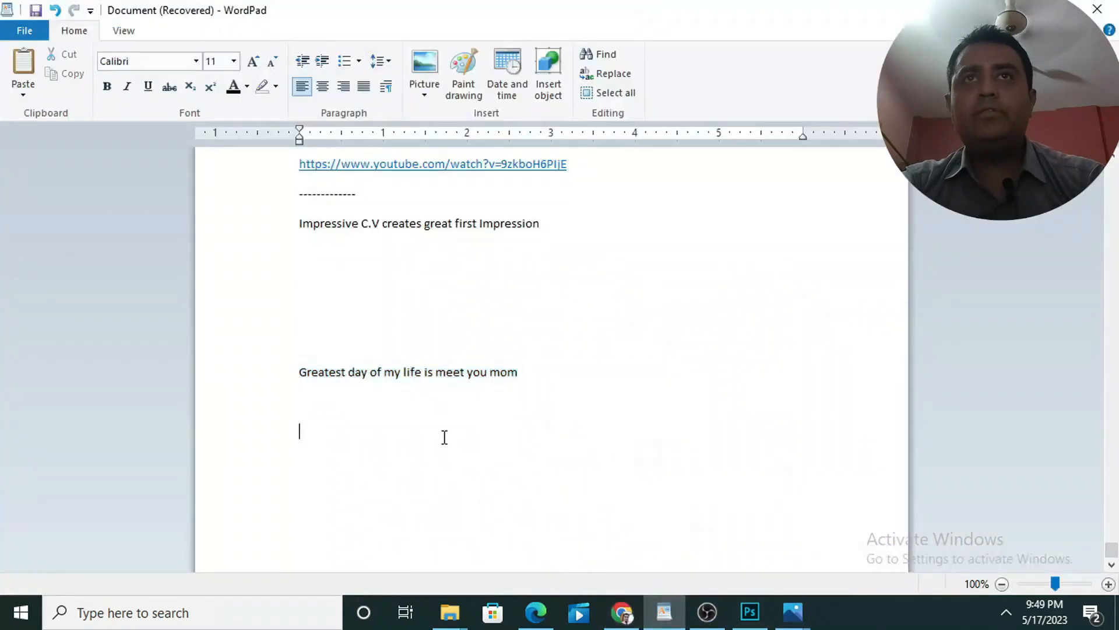
triple_click(368, 369)
key(ctrl+c)
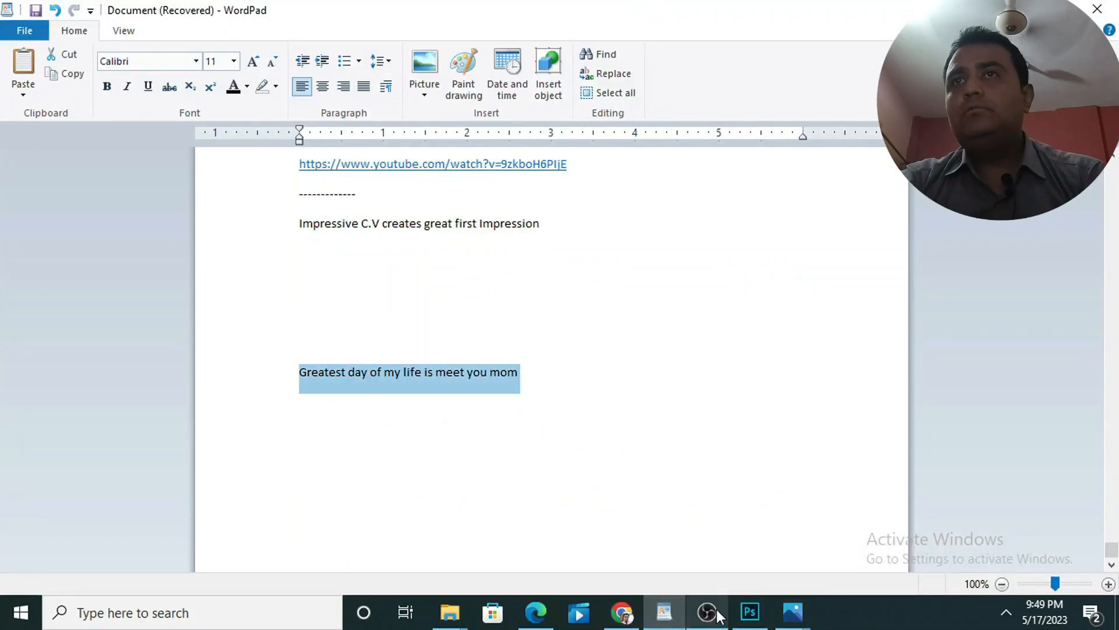
Step: Switch back to Canva, paste the copied line as text below the page 2 heading, and set its font size to 20
click(622, 612)
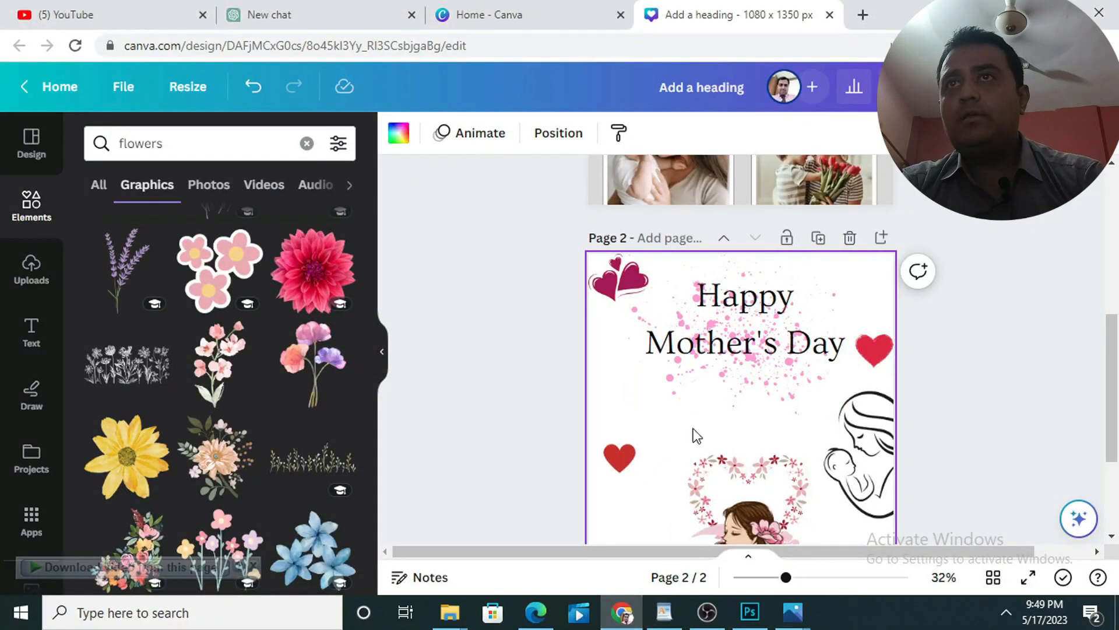
key(ctrl+v)
click(685, 398)
triple_click(616, 135)
double_click(616, 135)
triple_click(616, 135)
click(581, 132)
text(20)
key(Return)
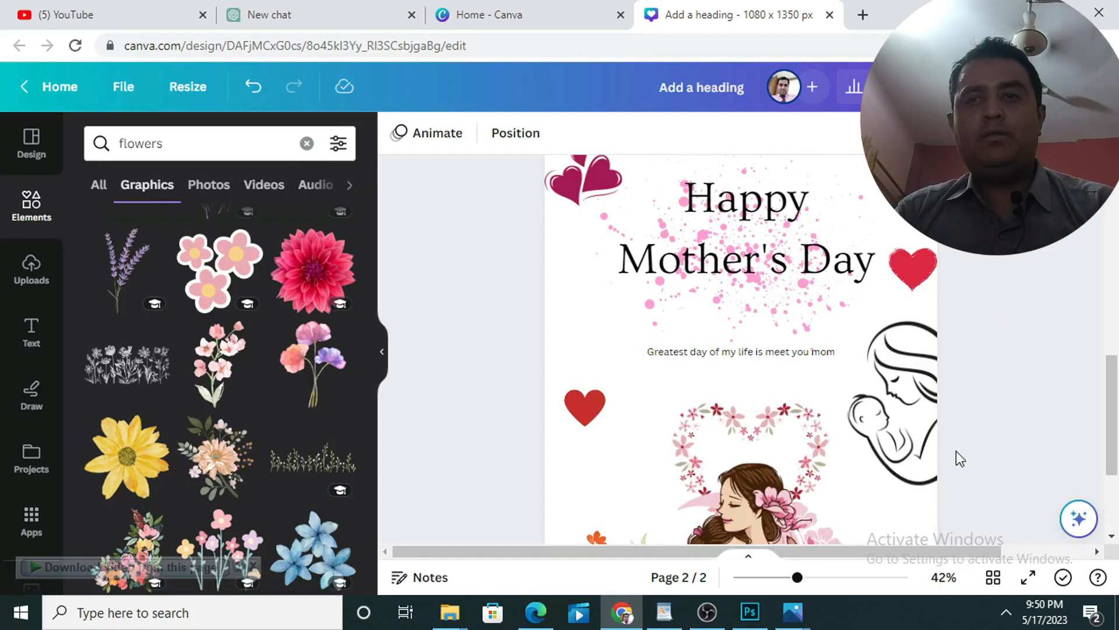
Step: Look over the finished page 2 and view the exported image mother day 2-2.jpg in the photo viewer
scroll(957, 450, up, 2)
scroll(956, 450, down, 2)
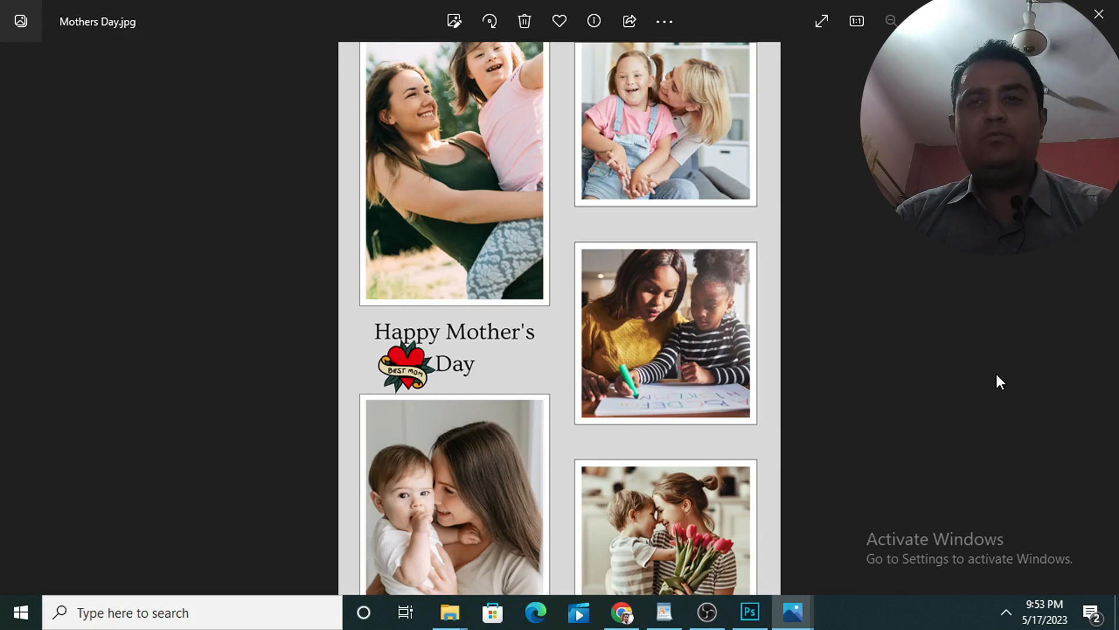
click(12, 317)
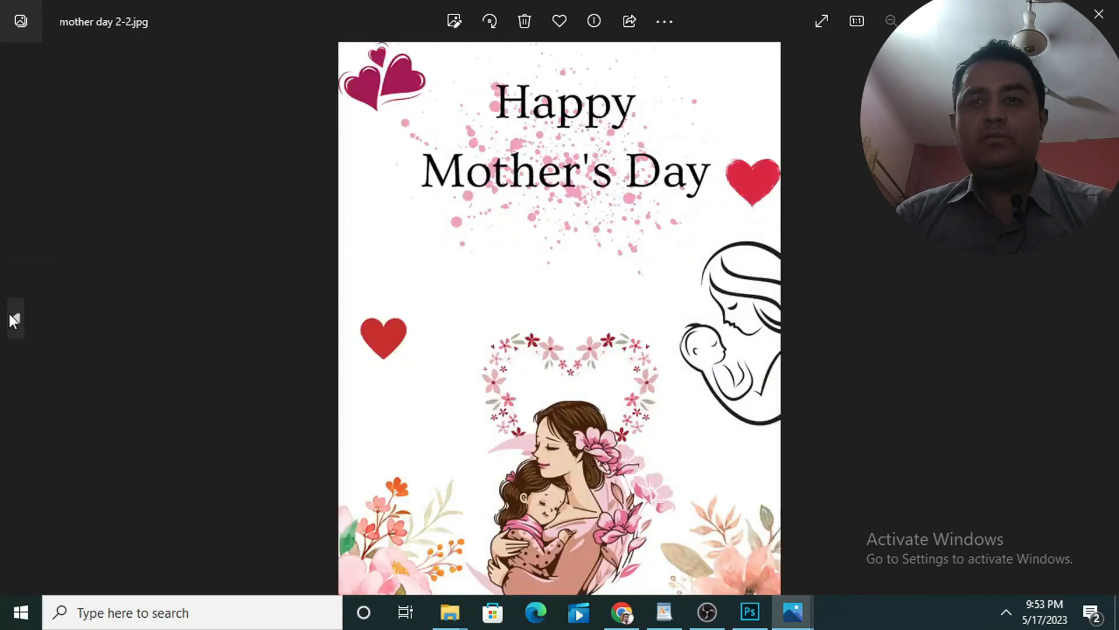